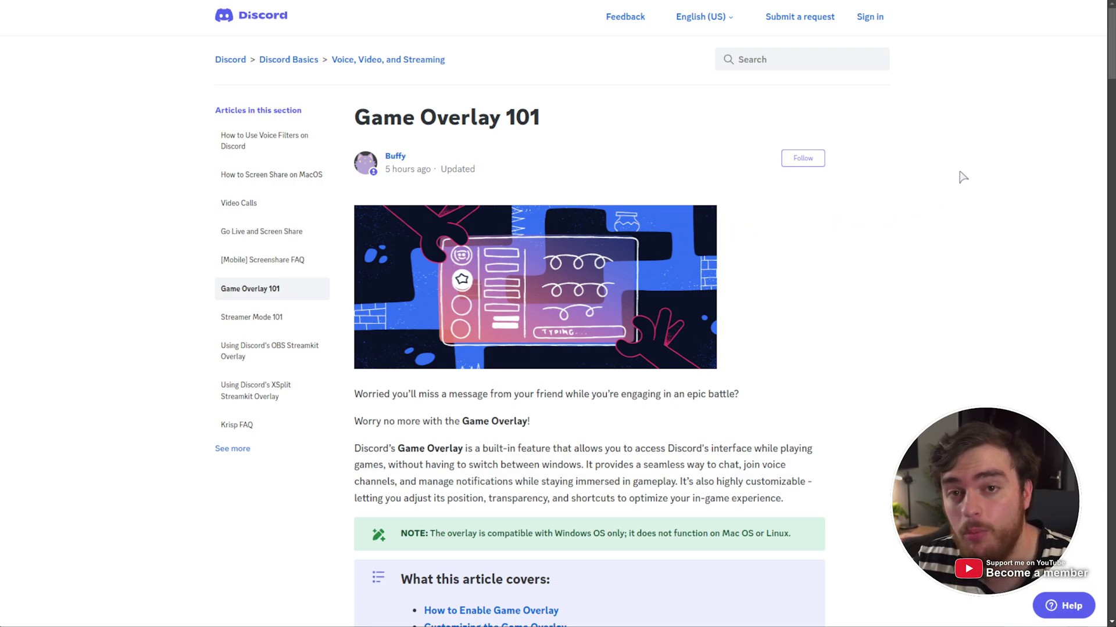
# Step: Read through the Game Overlay 101 article, from enabling and customizing the overlay to its frequently asked questions
pyautogui.scroll(-1, 960, 190)
pyautogui.scroll(-2, 960, 189)
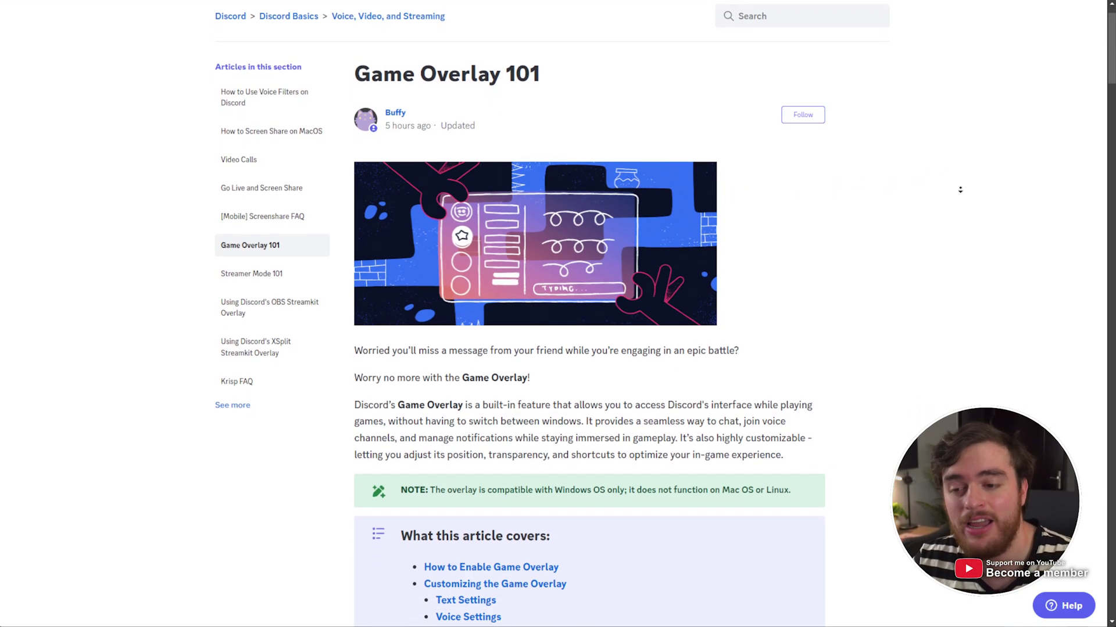
pyautogui.scroll(-4, 960, 189)
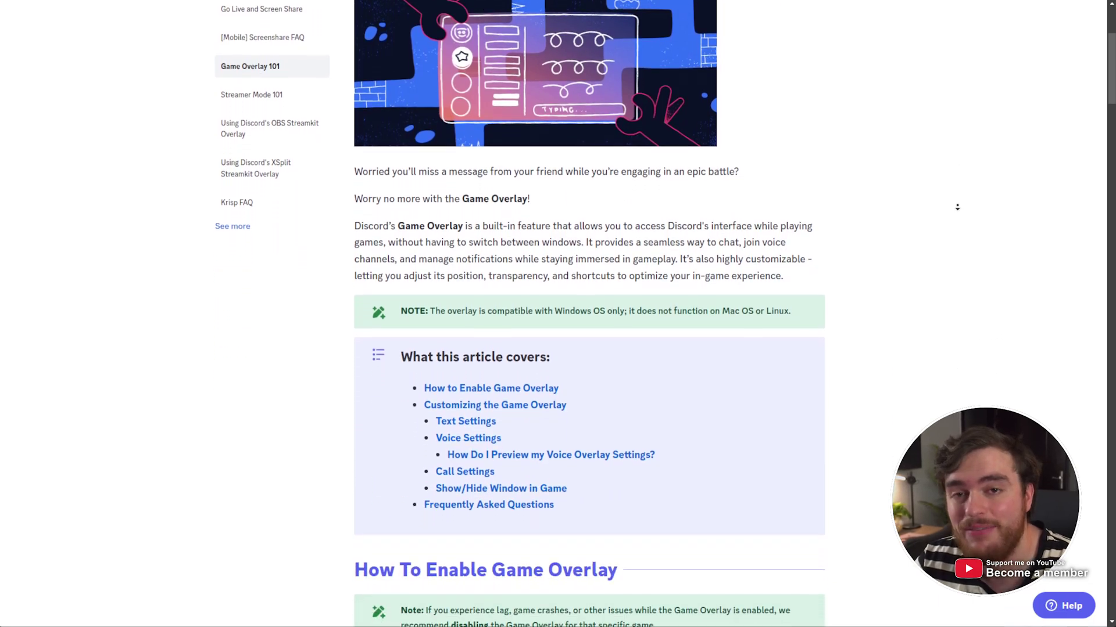
pyautogui.scroll(-5, 957, 207)
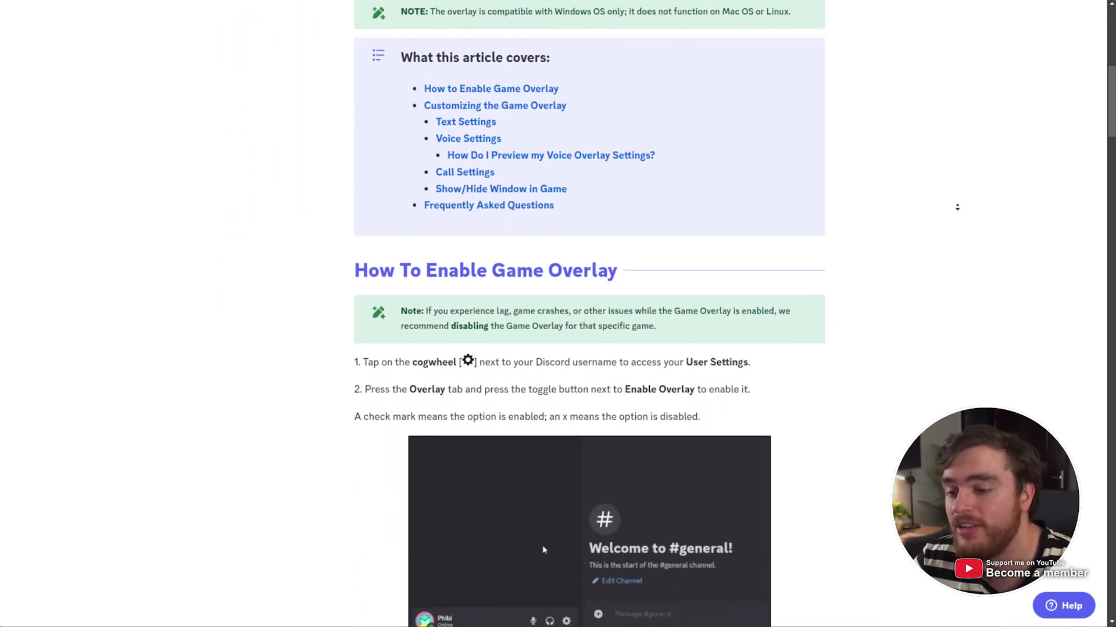
pyautogui.scroll(-5, 957, 207)
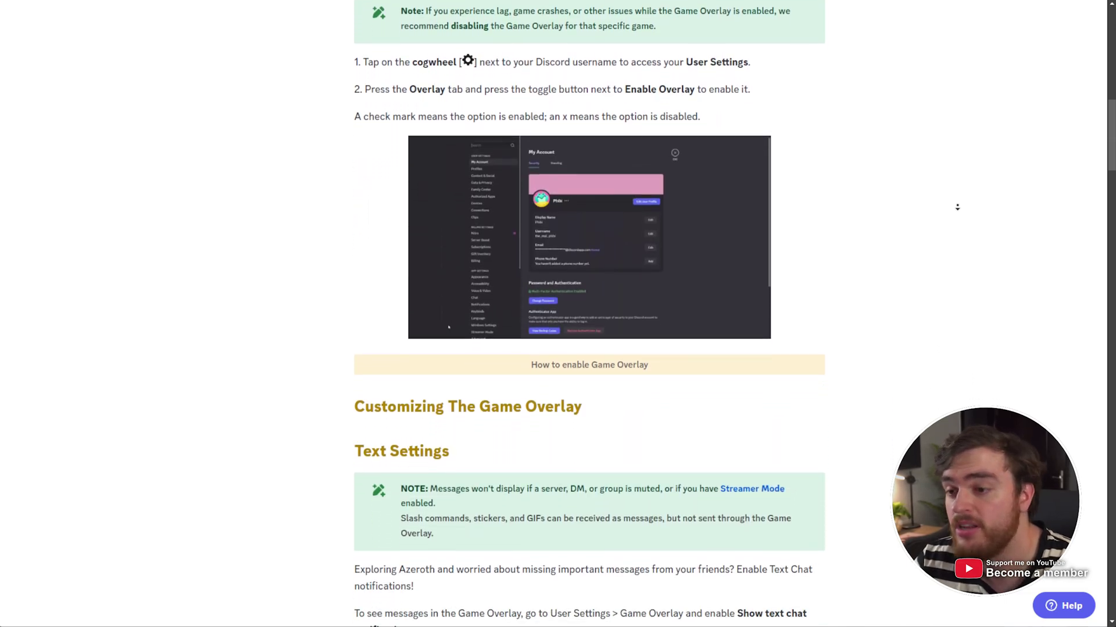
pyautogui.scroll(-7, 957, 207)
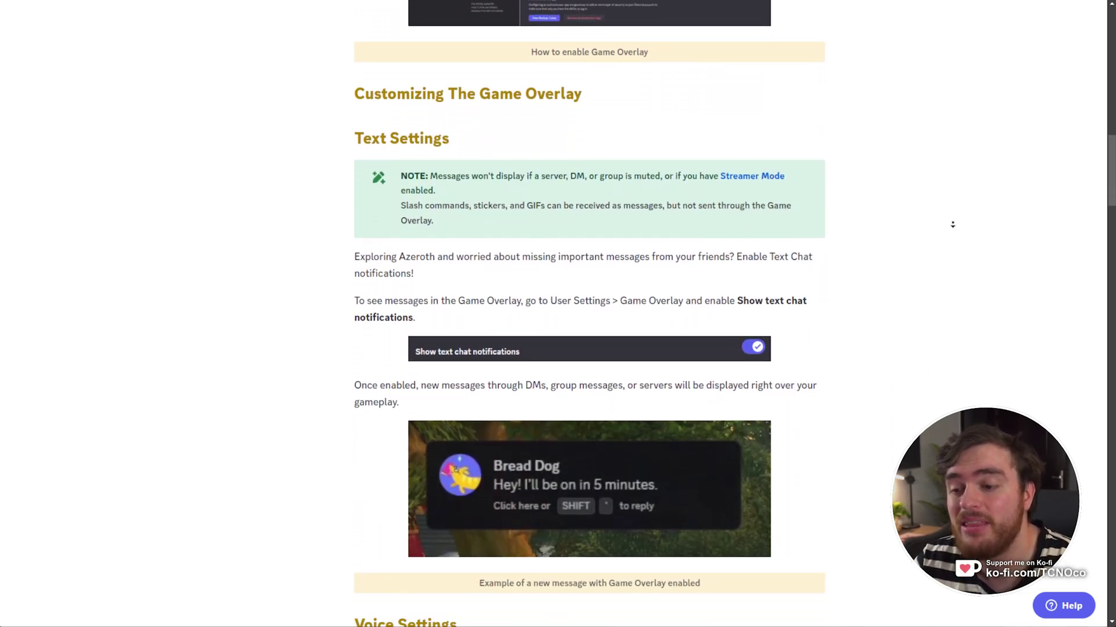
pyautogui.scroll(-15, 951, 224)
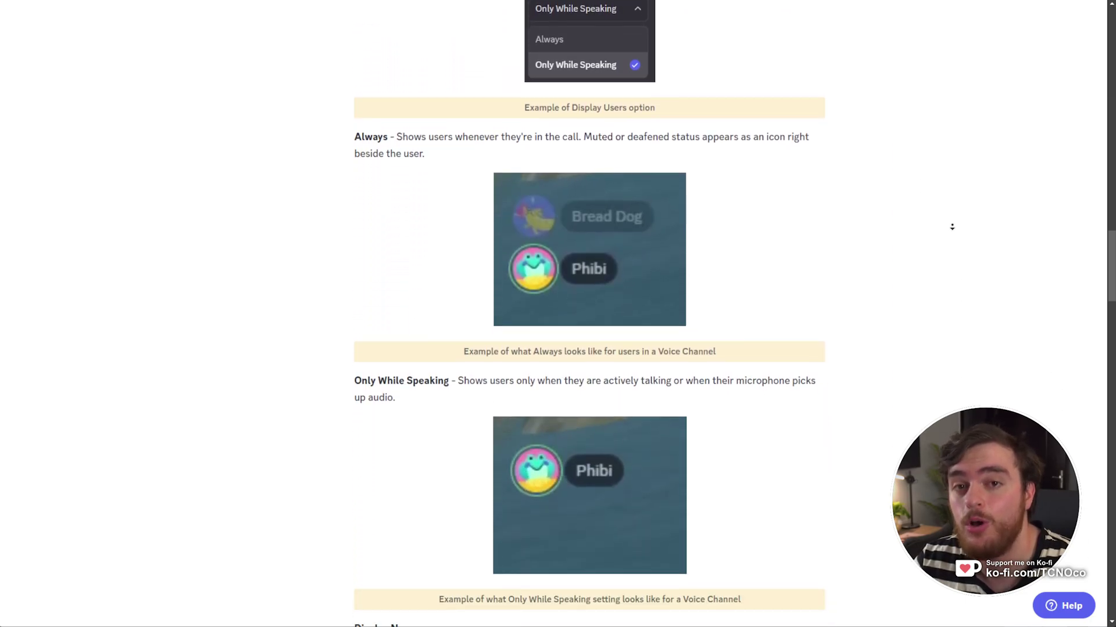
pyautogui.scroll(-16, 952, 227)
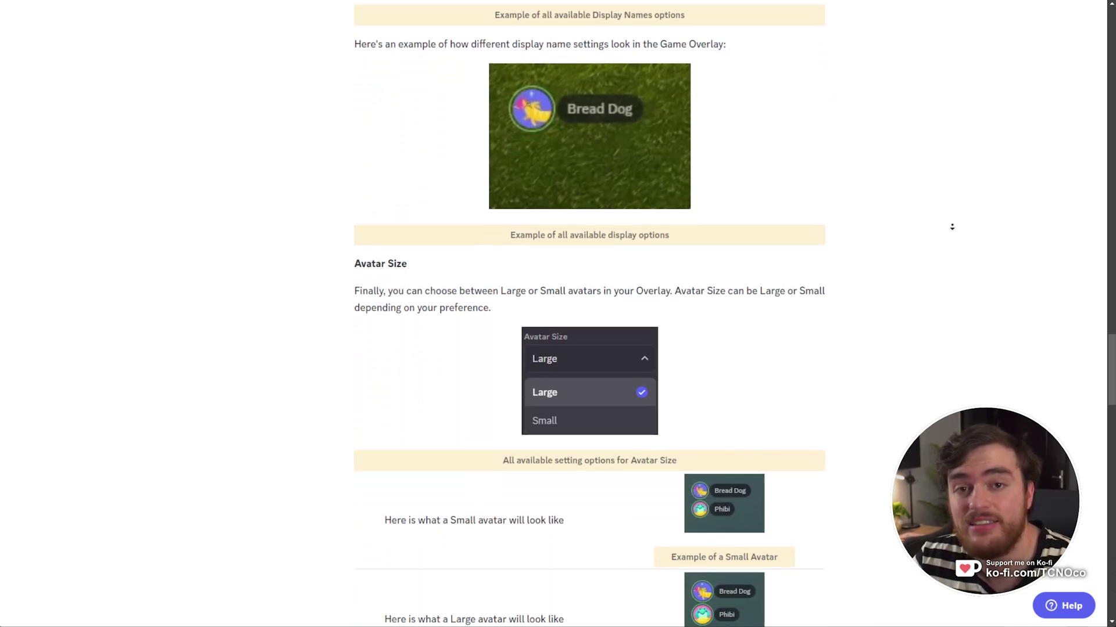
pyautogui.scroll(-5, 952, 226)
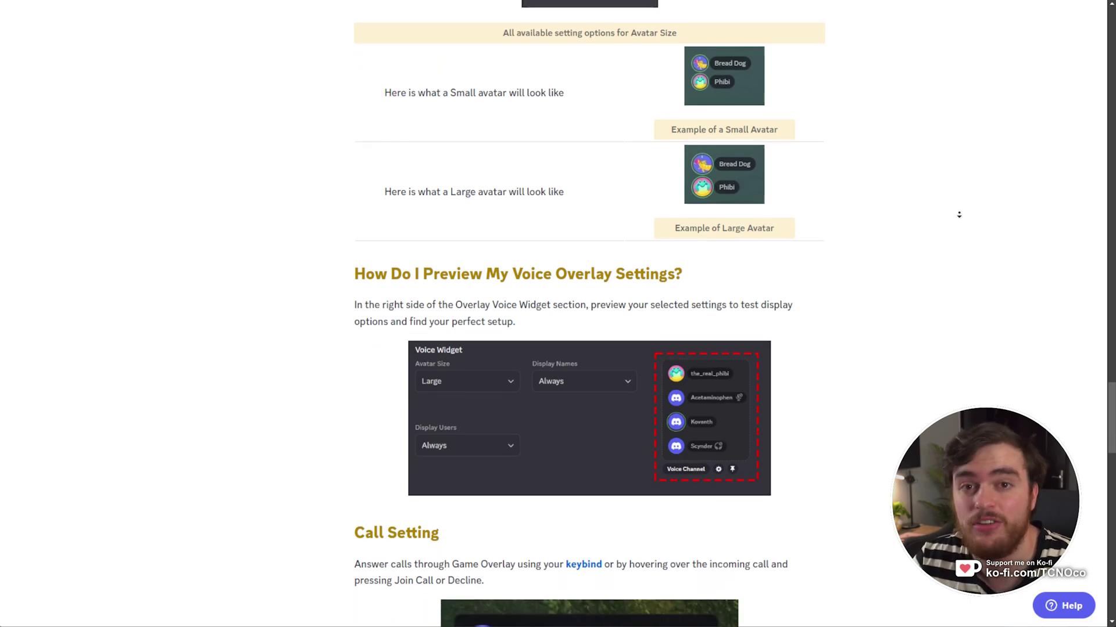
pyautogui.scroll(-11, 965, 172)
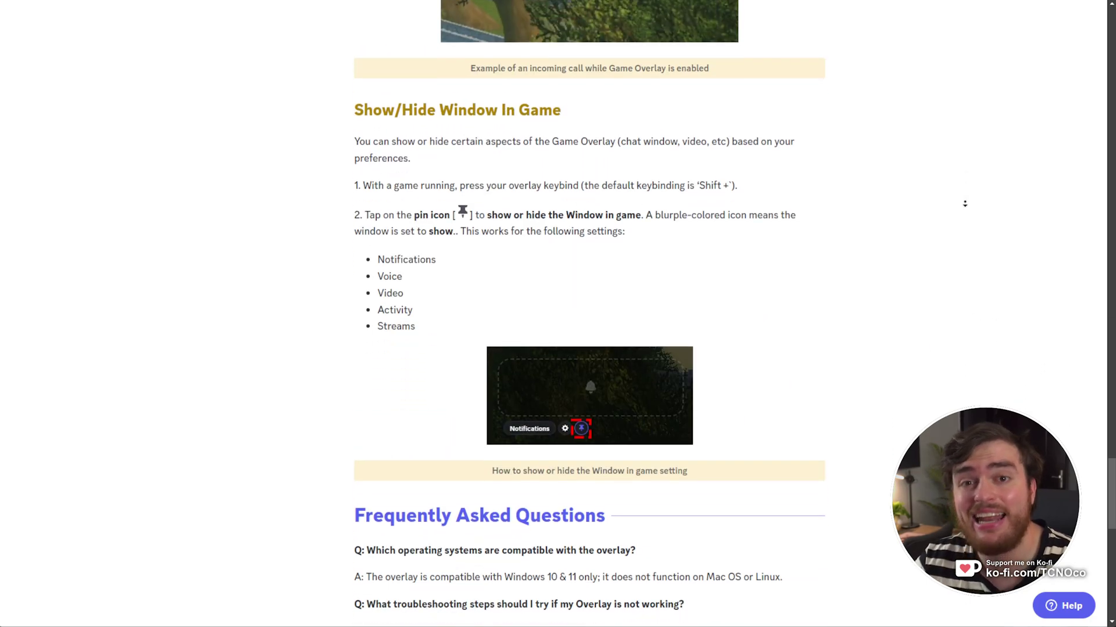
pyautogui.scroll(-5, 964, 204)
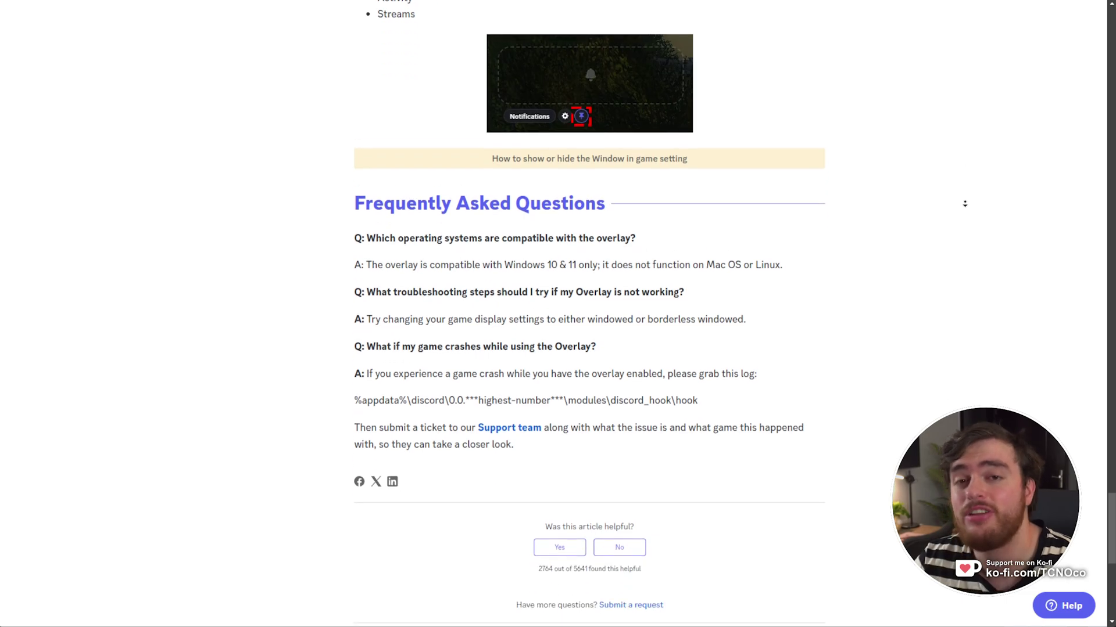
pyautogui.scroll(-1, 965, 241)
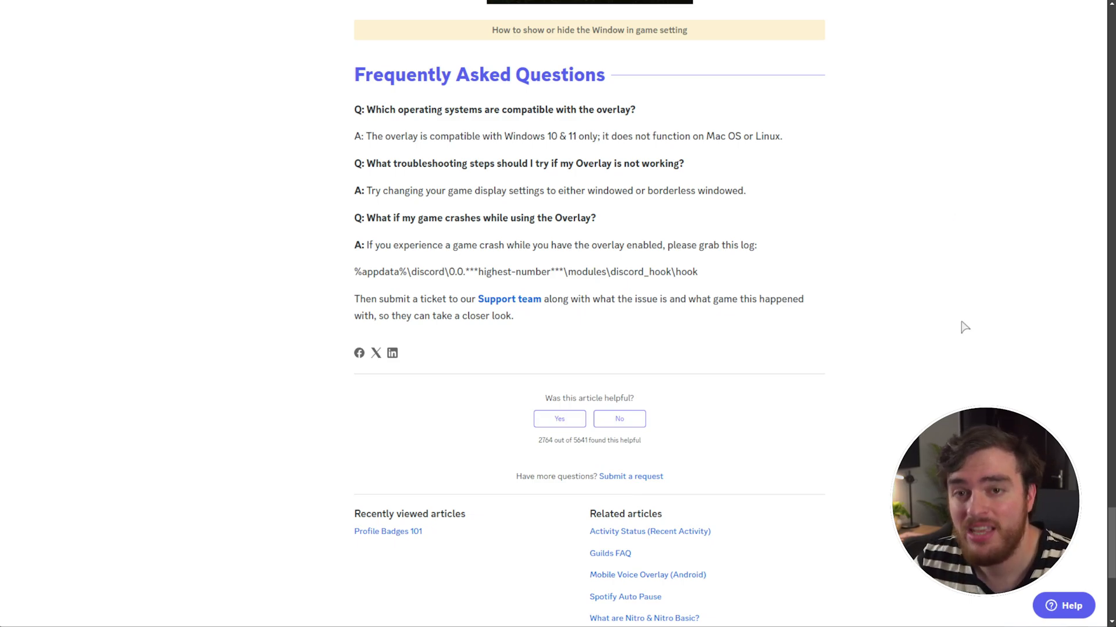
pyautogui.scroll(4, 965, 326)
pyautogui.scroll(20, 955, 264)
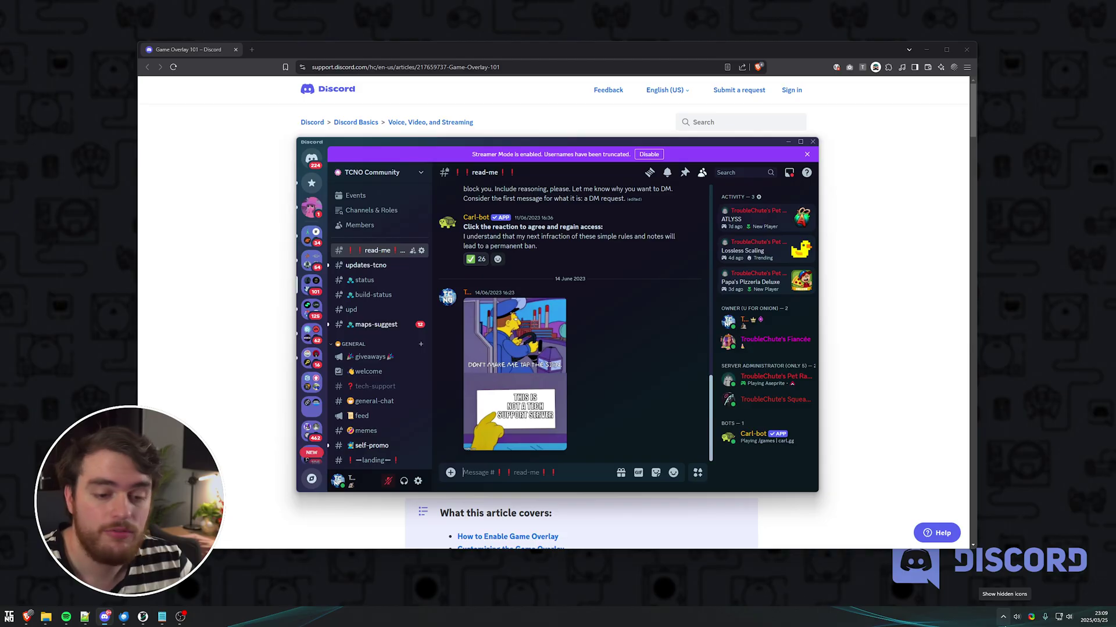
# Step: Quit Discord completely, including its background process, and launch it again
pyautogui.click(1003, 617)
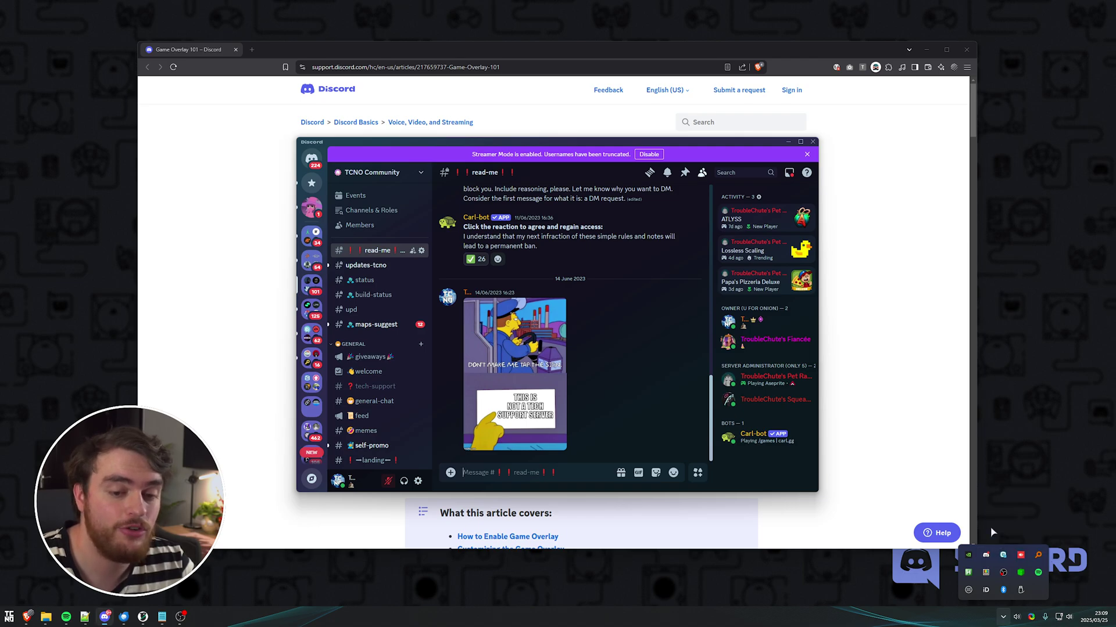
pyautogui.press('super')
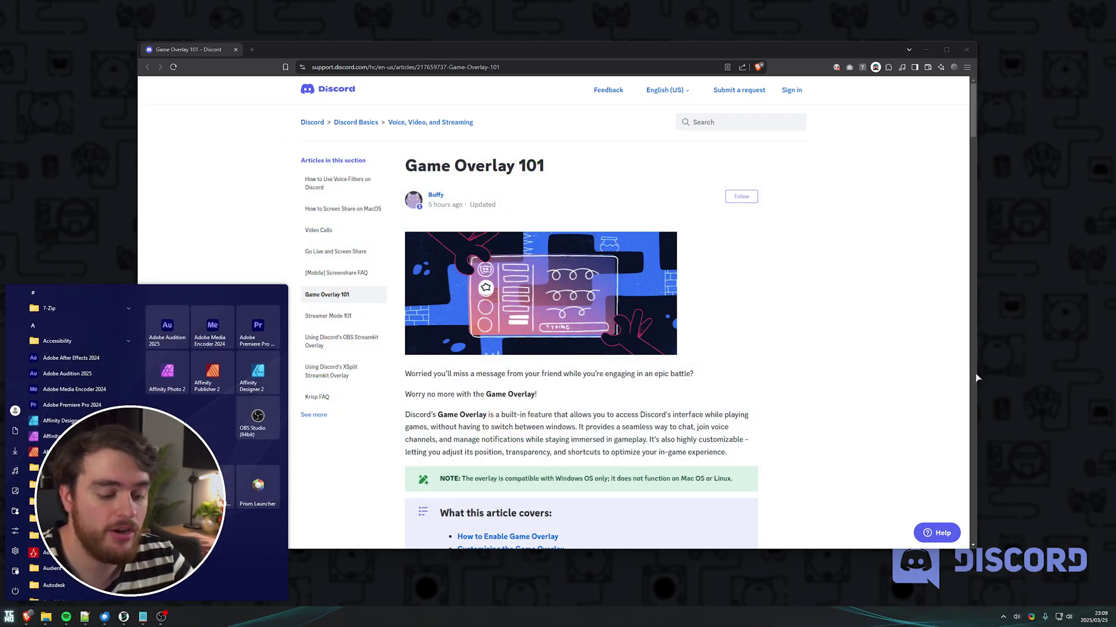
pyautogui.write('discord')
pyautogui.press('Return')
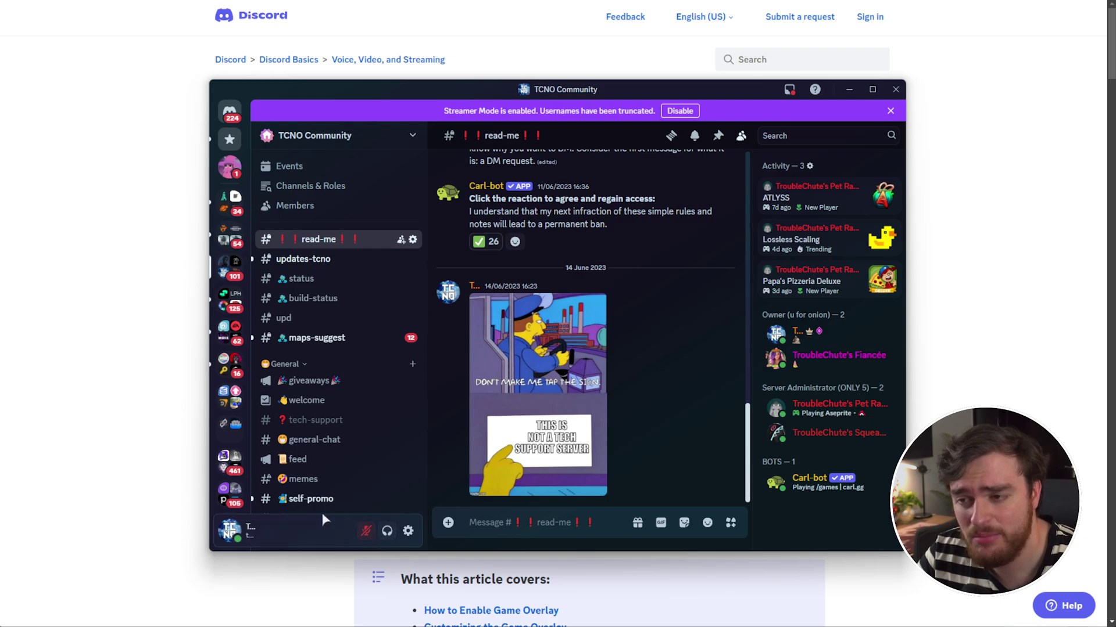
# Step: Disable Streamer Mode and open the Game Overlay page in the user settings
pyautogui.click(681, 110)
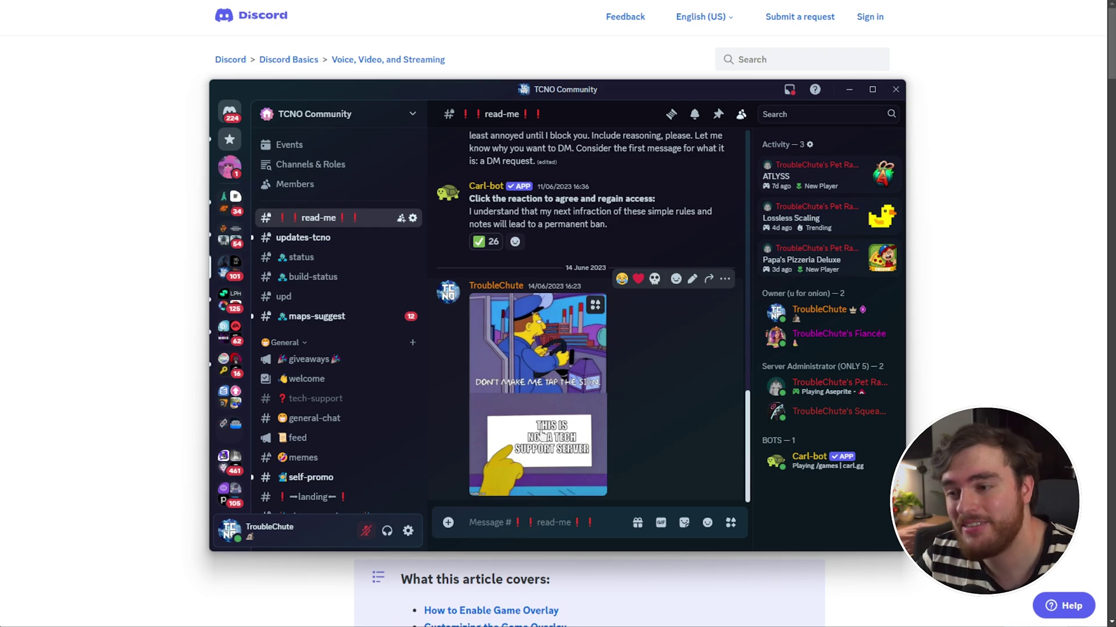
pyautogui.click(408, 532)
pyautogui.scroll(-10, 325, 444)
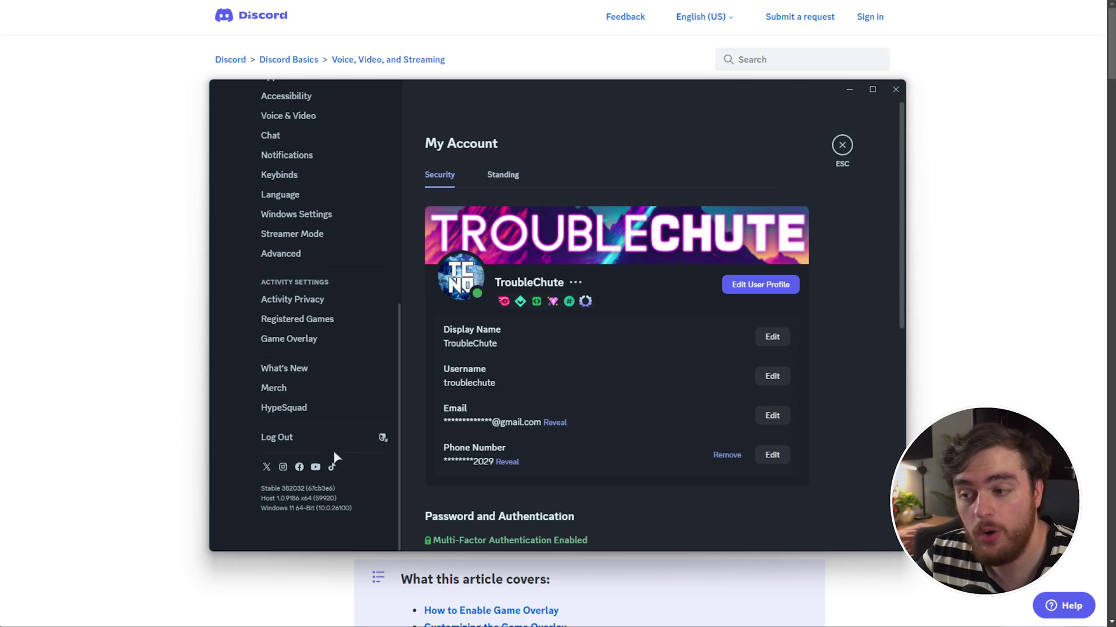
pyautogui.click(321, 340)
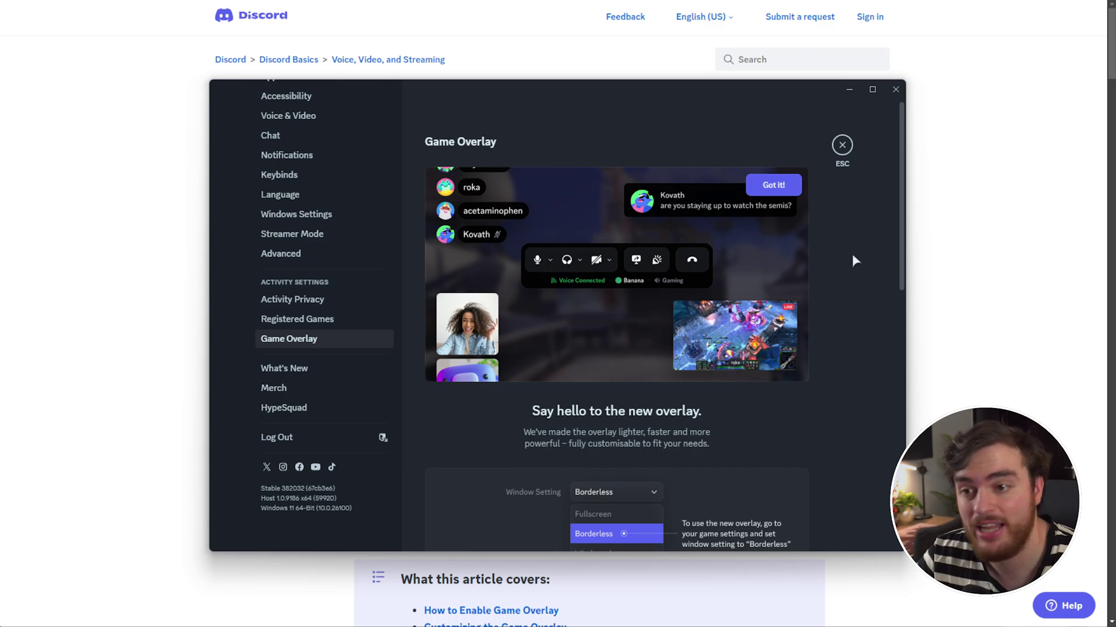
# Step: Examine the Game Overlay settings, including the overlay enable switches, the Toggle Overlay Lock keybind and the voice widget options
pyautogui.scroll(-4, 852, 255)
pyautogui.scroll(-1, 636, 269)
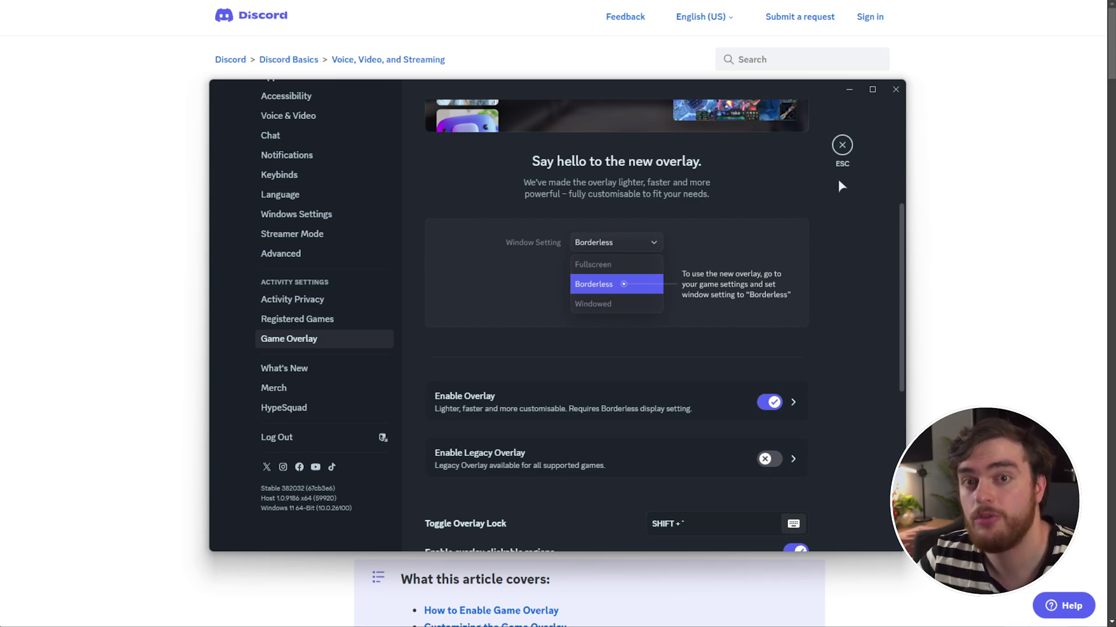
pyautogui.scroll(-3, 821, 215)
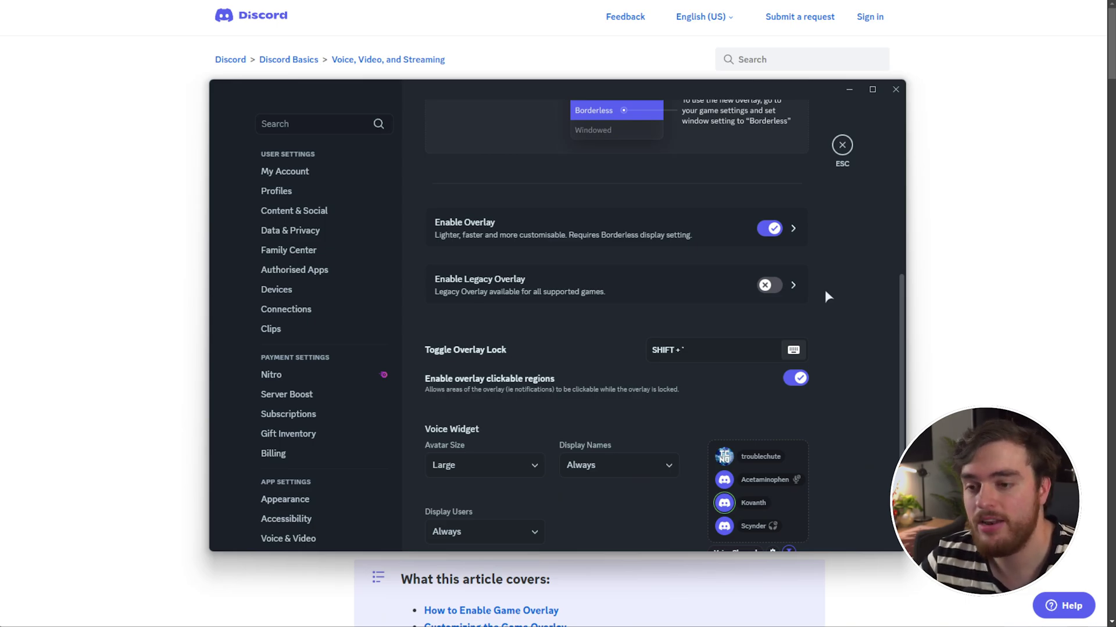
pyautogui.scroll(-3, 823, 288)
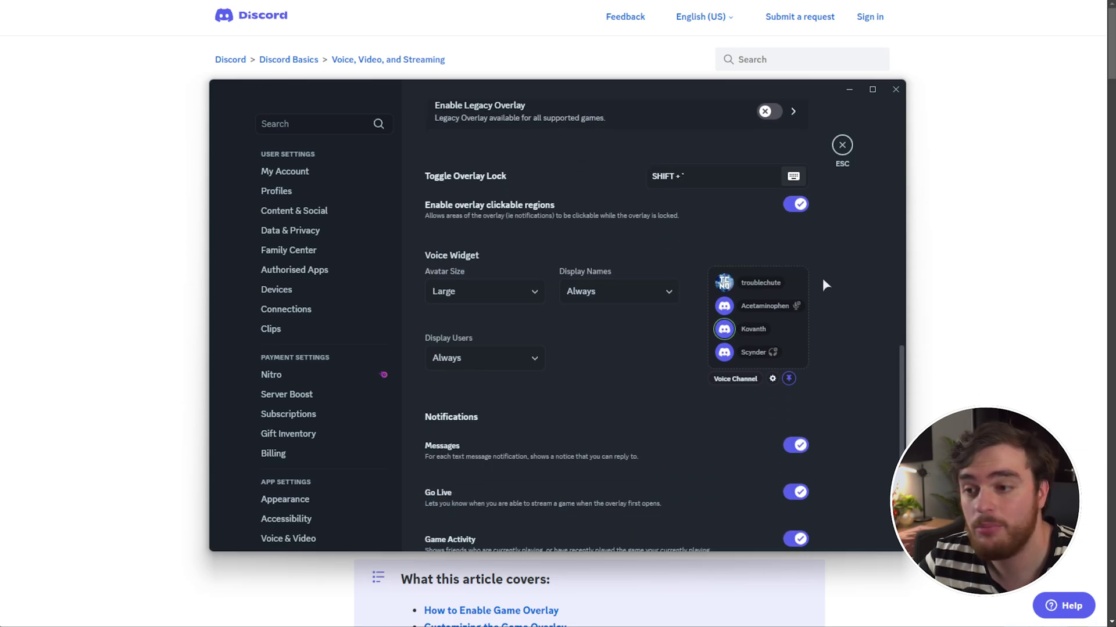
pyautogui.moveTo(672, 184)
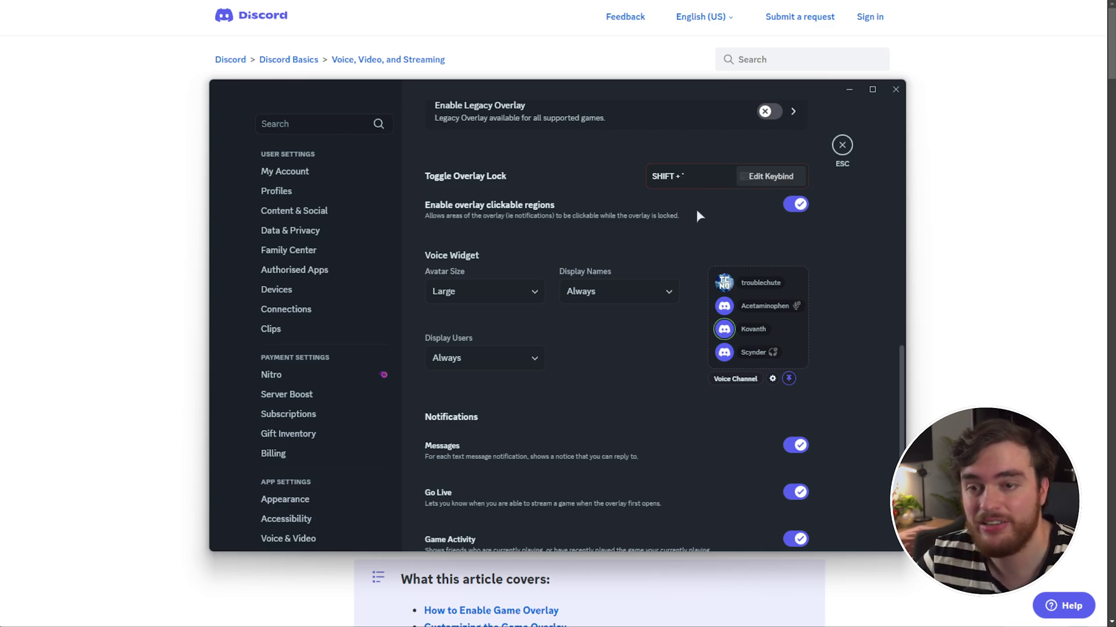
pyautogui.scroll(-1, 639, 192)
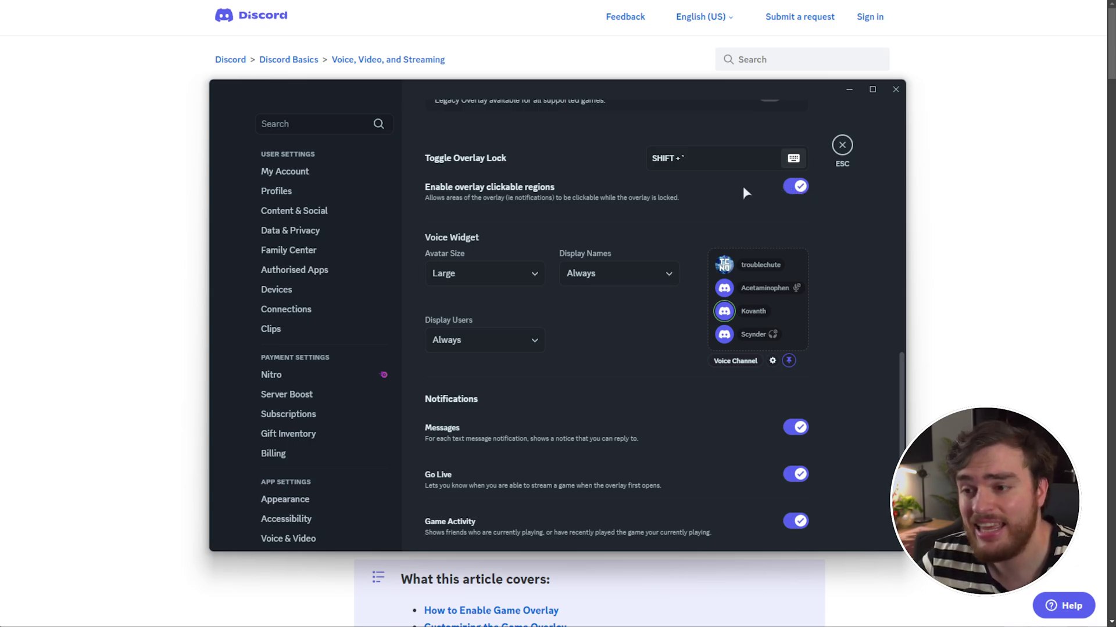
pyautogui.scroll(-1, 712, 296)
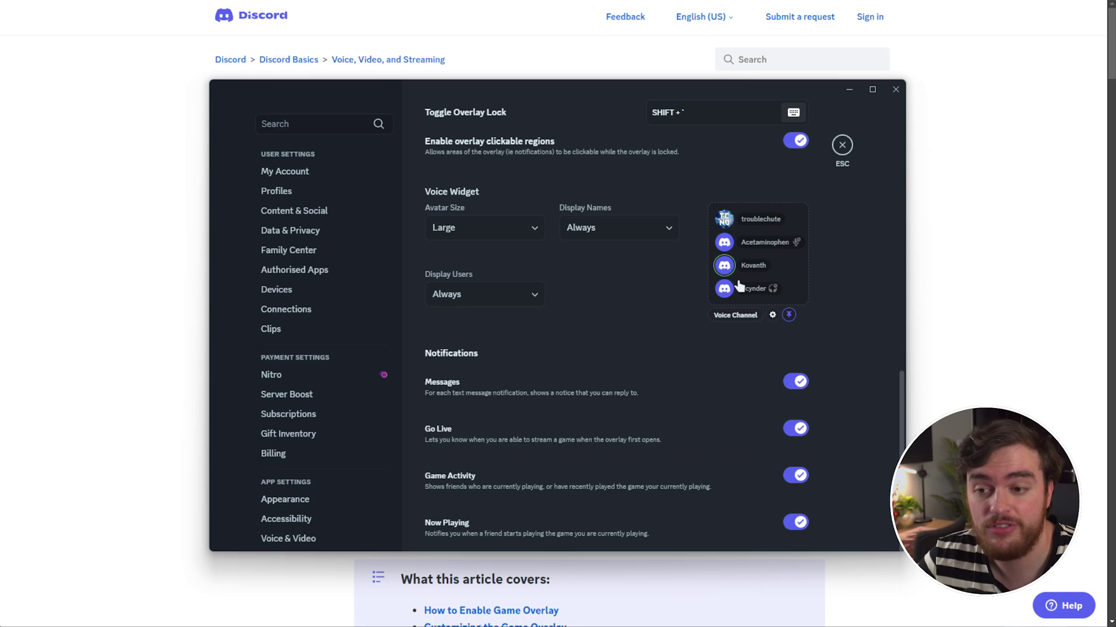
# Step: Set the voice widget's Avatar Size to Small
pyautogui.scroll(-1, 639, 244)
pyautogui.click(511, 205)
pyautogui.click(503, 256)
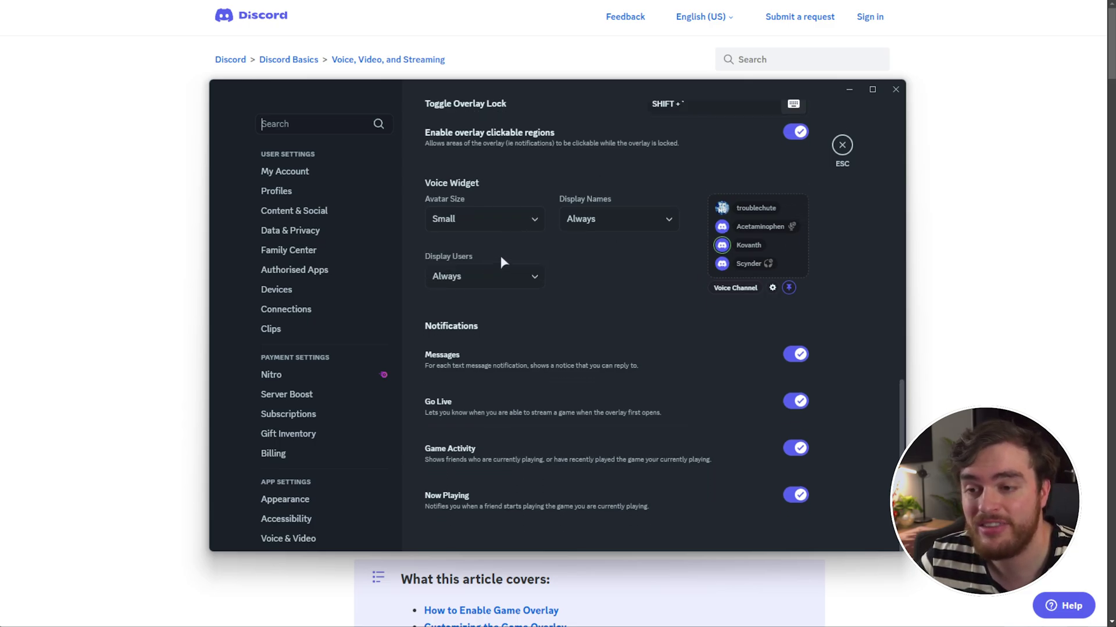
pyautogui.click(508, 223)
# Step: Try Never for the voice widget's Display Names, and set both Display Names and Display Users to Only While Speaking
pyautogui.click(620, 218)
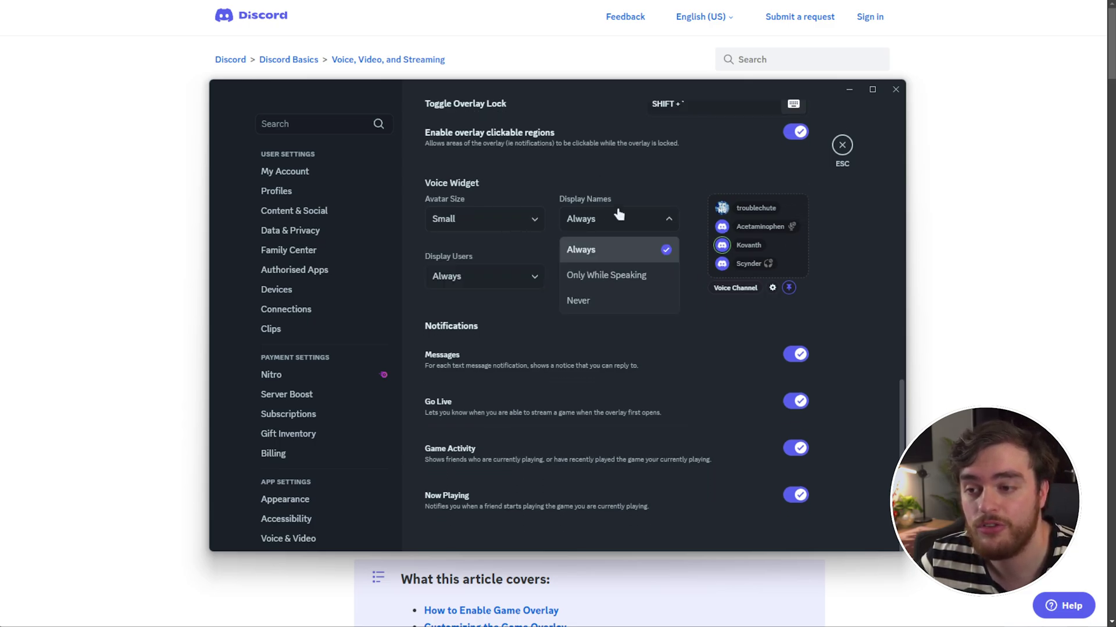
pyautogui.click(622, 276)
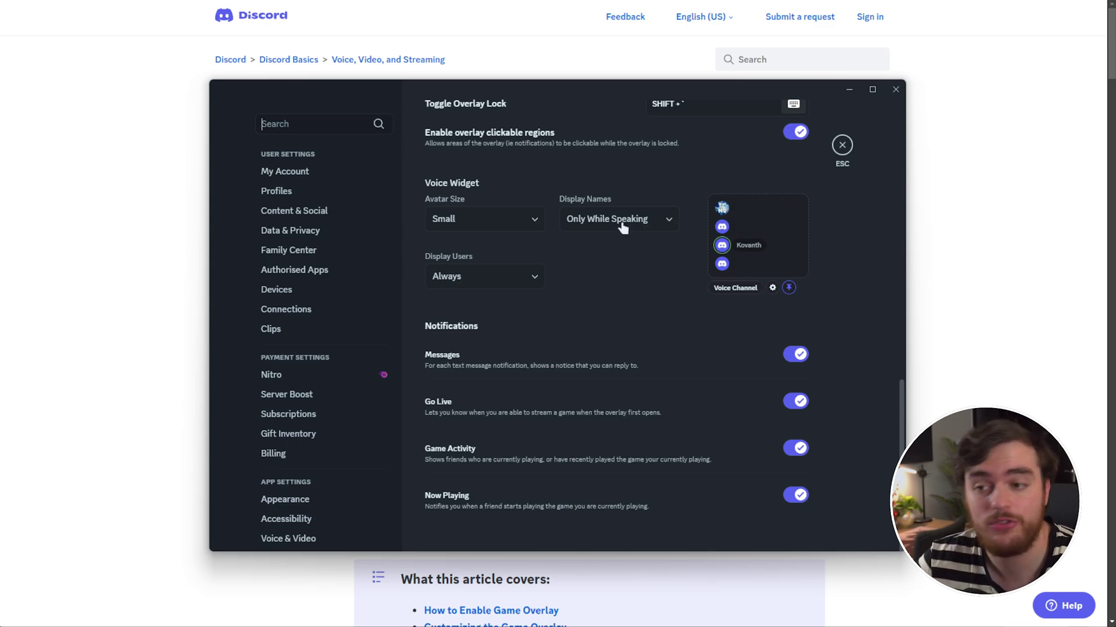
pyautogui.click(620, 227)
pyautogui.click(622, 299)
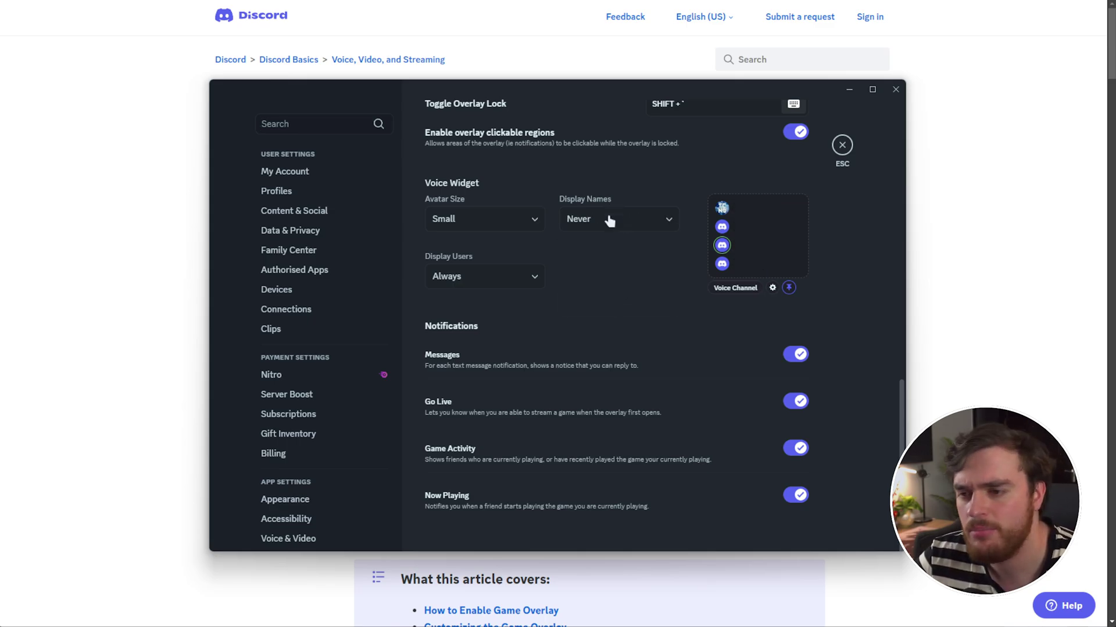
pyautogui.click(609, 222)
pyautogui.click(606, 276)
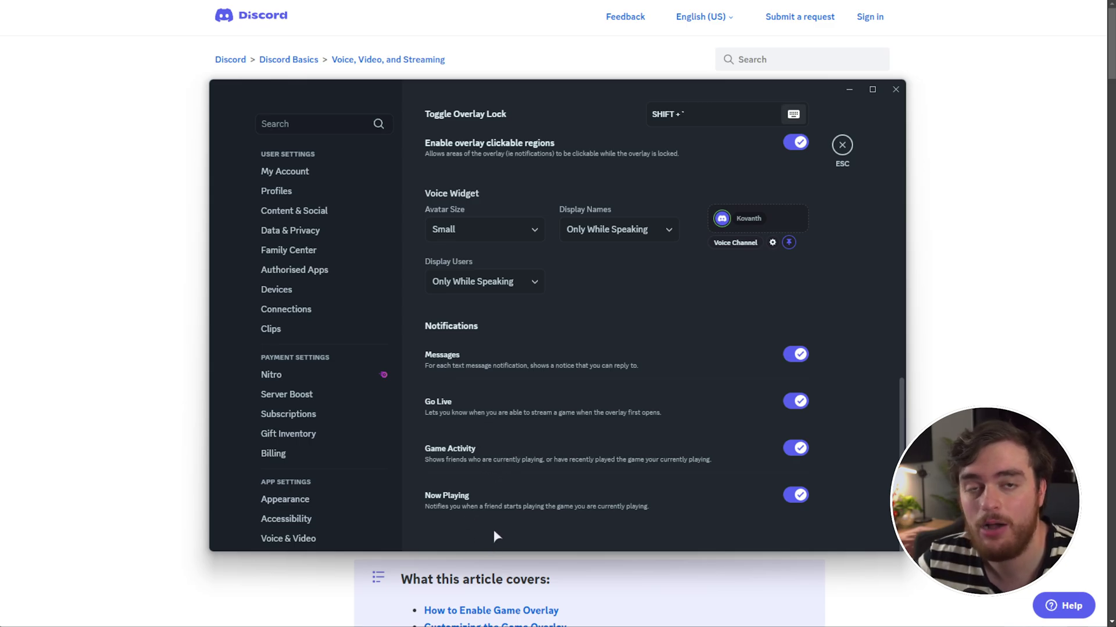
# Step: Switch to Steam, launch Rust from the library and open the Discord overlay over the game's main menu
pyautogui.scroll(10, 495, 530)
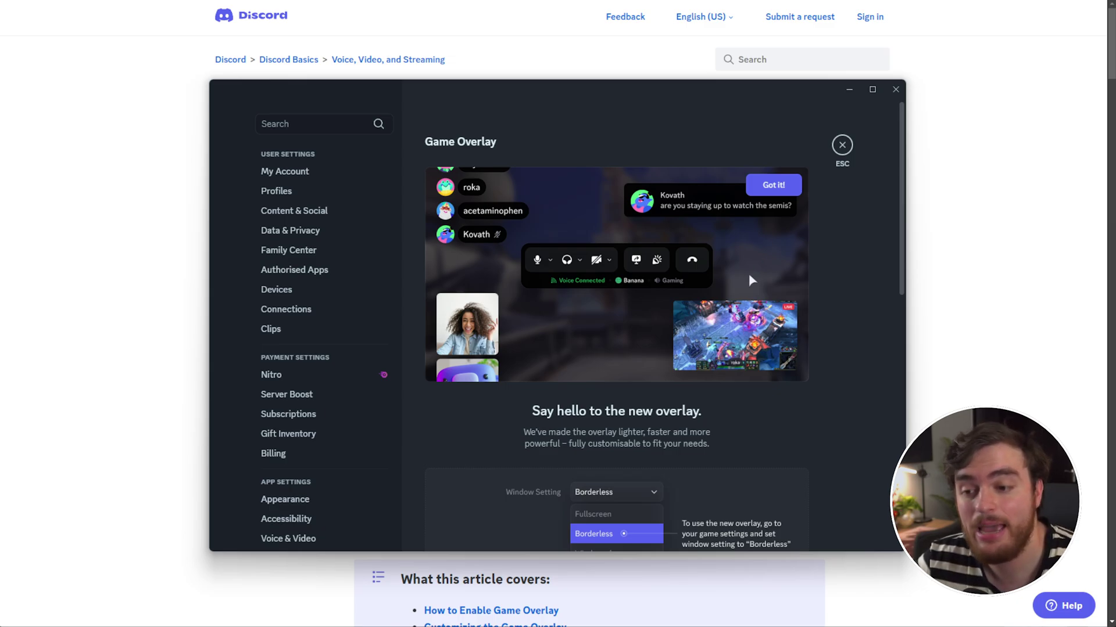
pyautogui.scroll(-3, 749, 273)
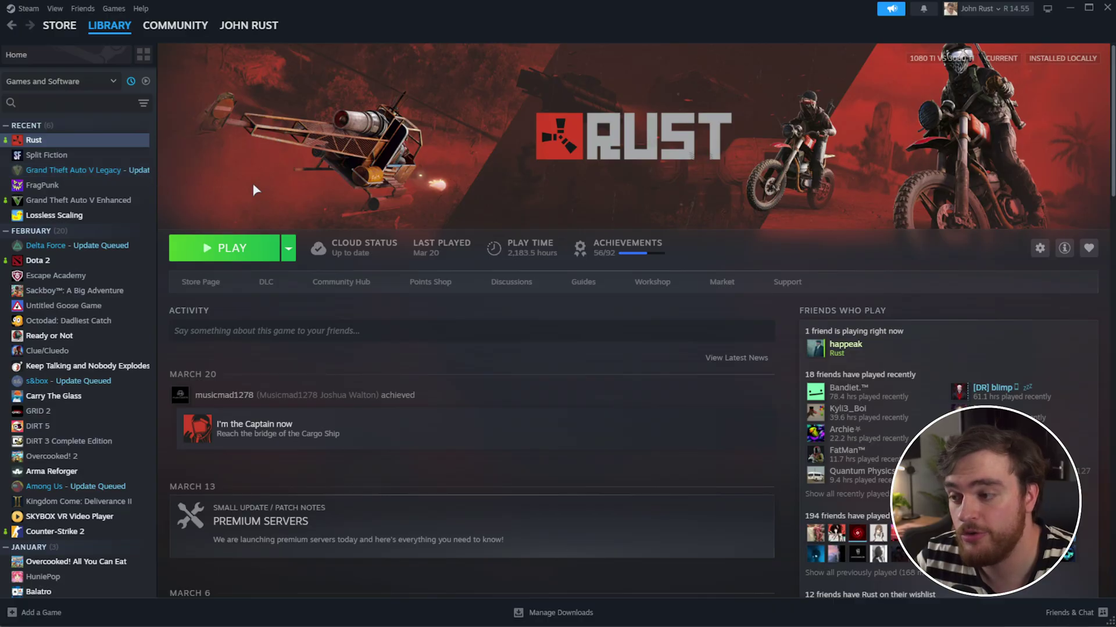
pyautogui.click(226, 244)
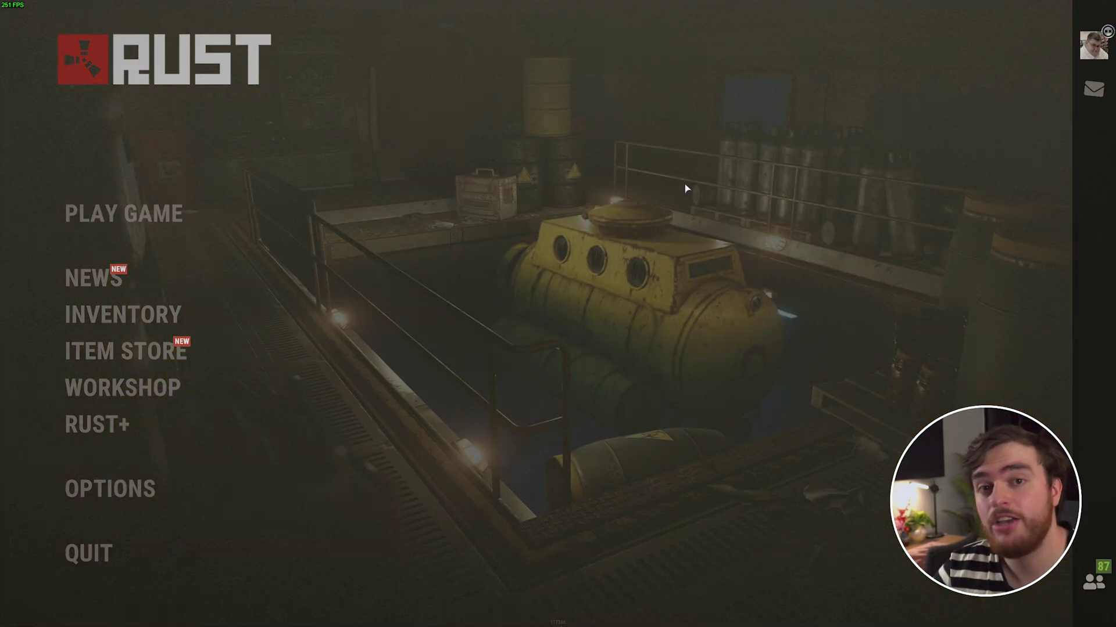
pyautogui.hotkey('shift', '`')
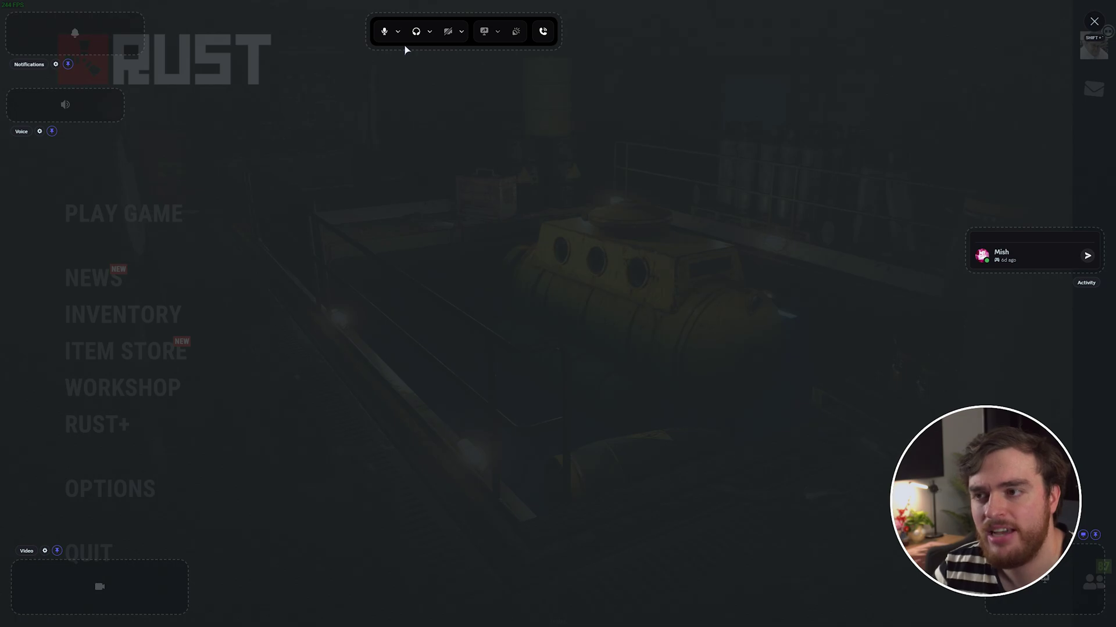
# Step: Centre the call controls bar along the overlay's upper edge and toggle whether the Notifications widget shows in game
pyautogui.moveTo(405, 49); pyautogui.dragTo(501, 51)
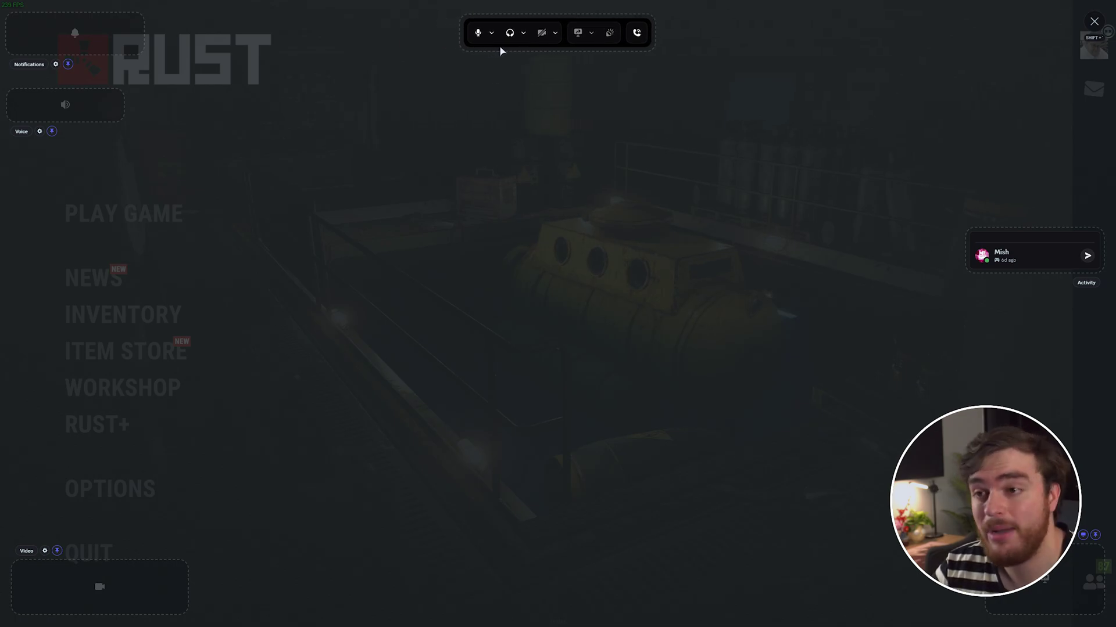
pyautogui.click(68, 65)
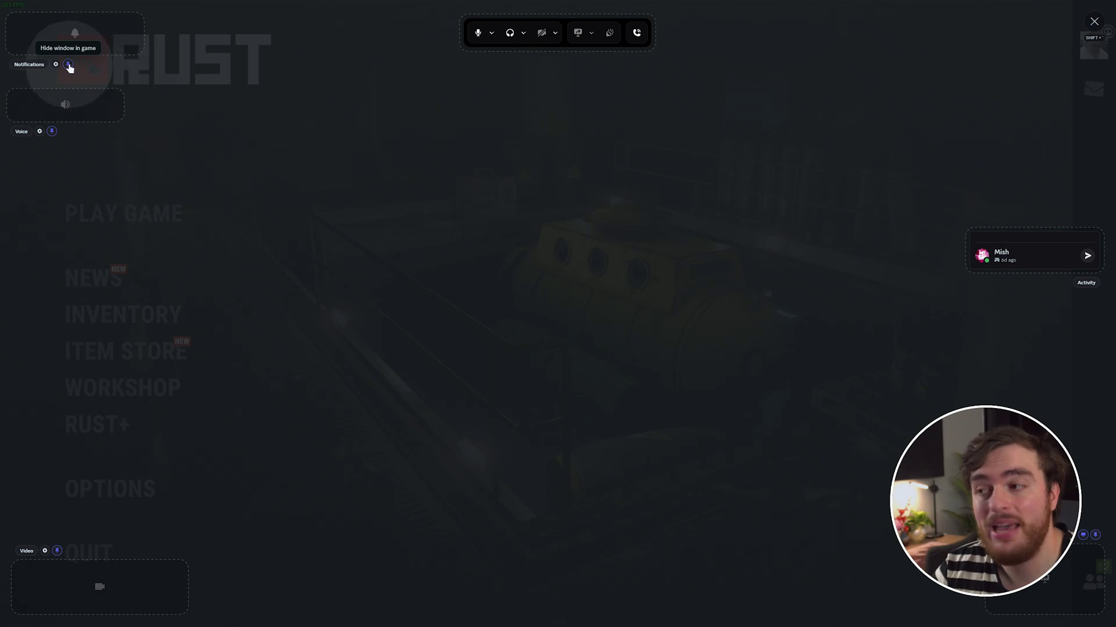
# Step: Toggle the in-game visibility of the Voice and Notifications widgets
pyautogui.click(51, 133)
pyautogui.click(68, 65)
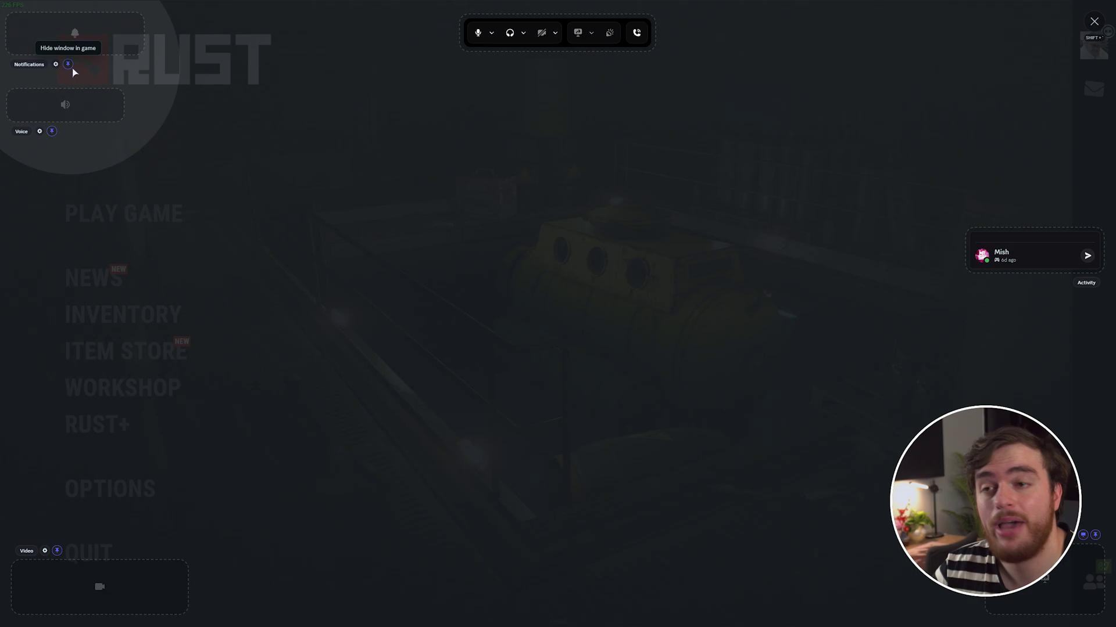
pyautogui.click(68, 64)
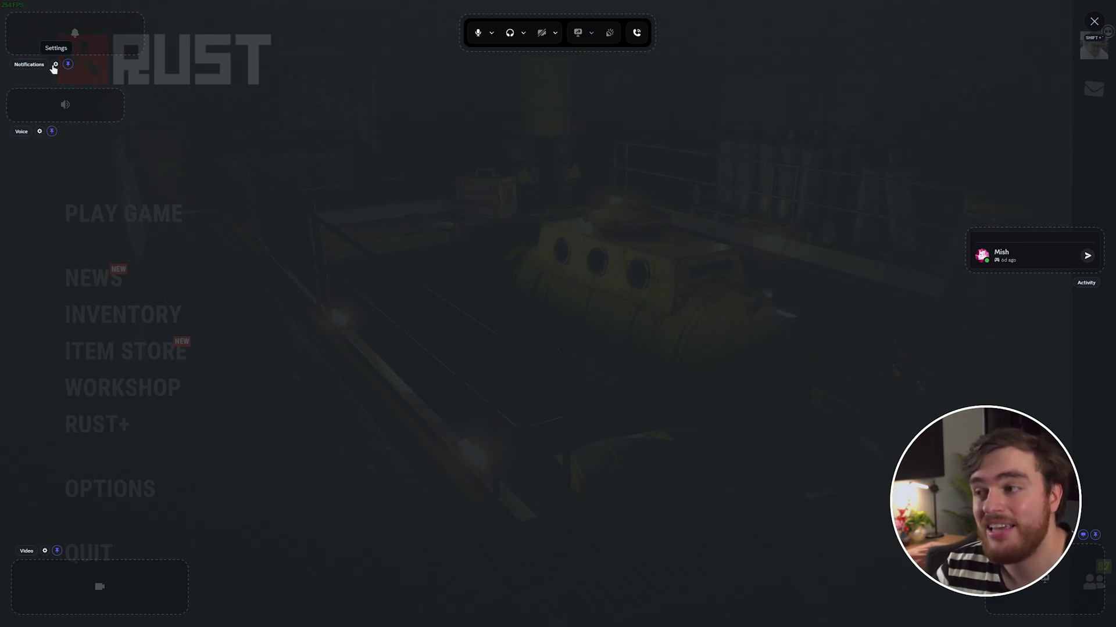
# Step: Examine the available settings of the Notifications widget and the Voice widget, and close them without making changes
pyautogui.click(54, 65)
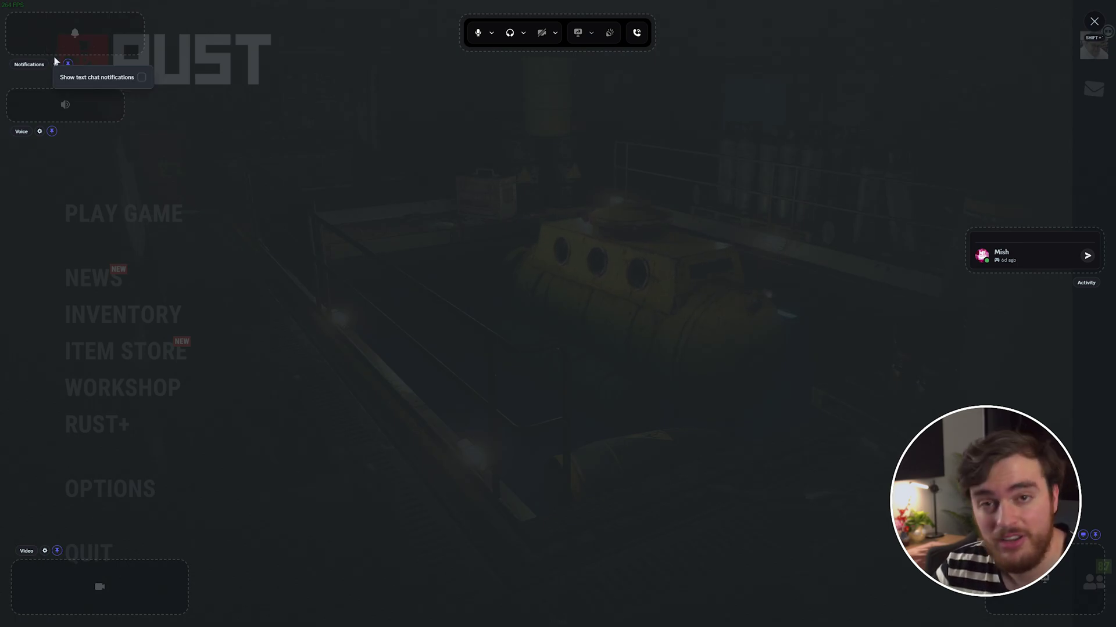
pyautogui.click(40, 132)
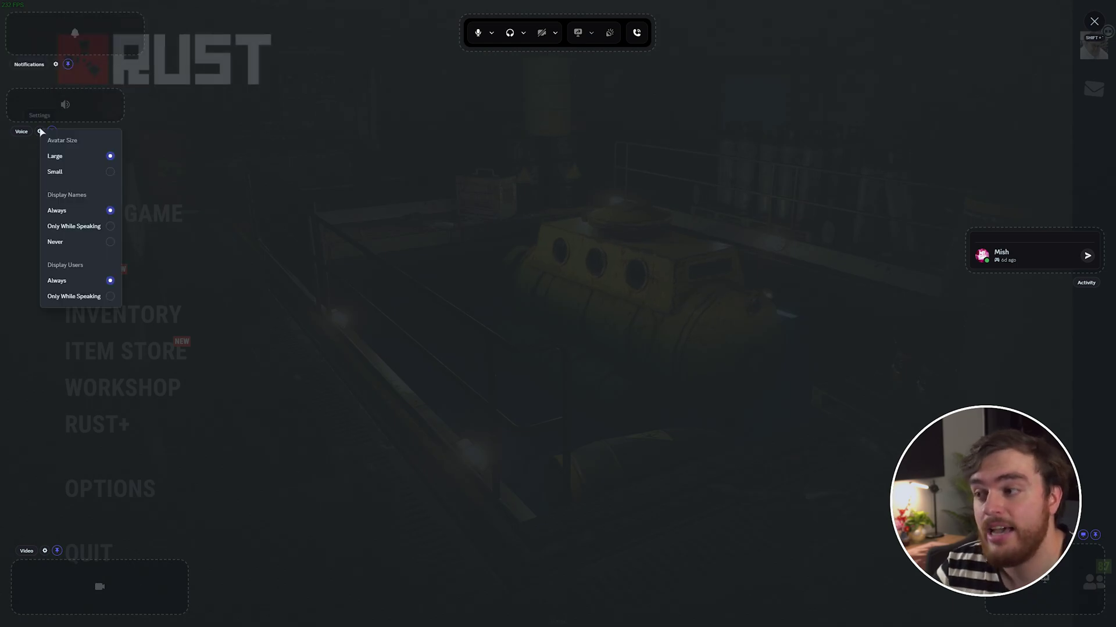
pyautogui.click(98, 55)
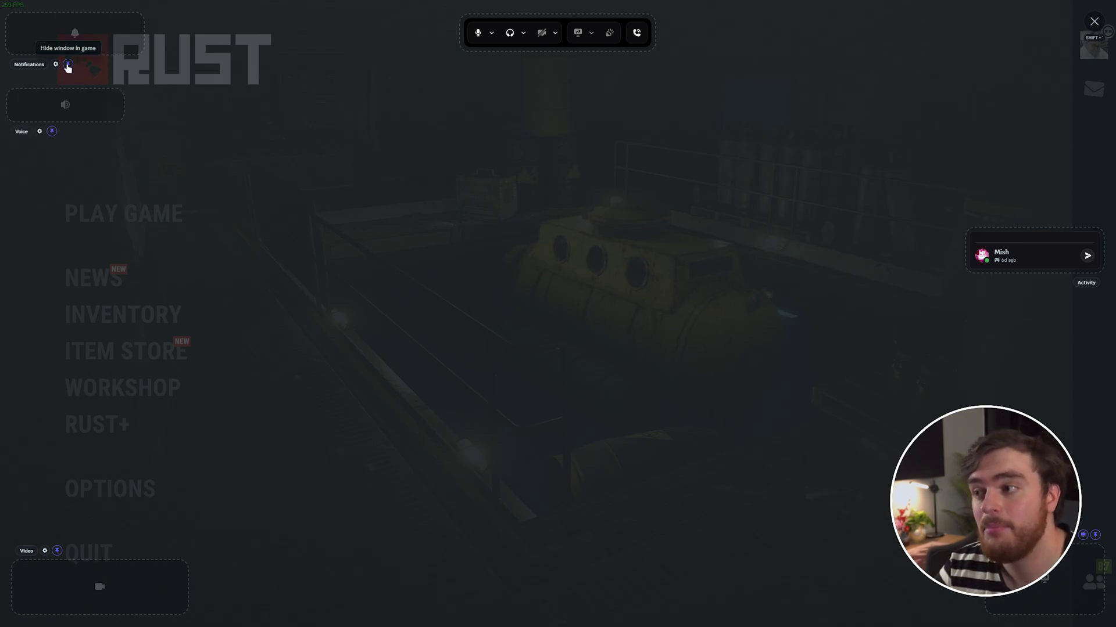
# Step: Return to the game, open the overlay on the incoming direct message notification and reply "Hi!"
pyautogui.hotkey('shift', '`')
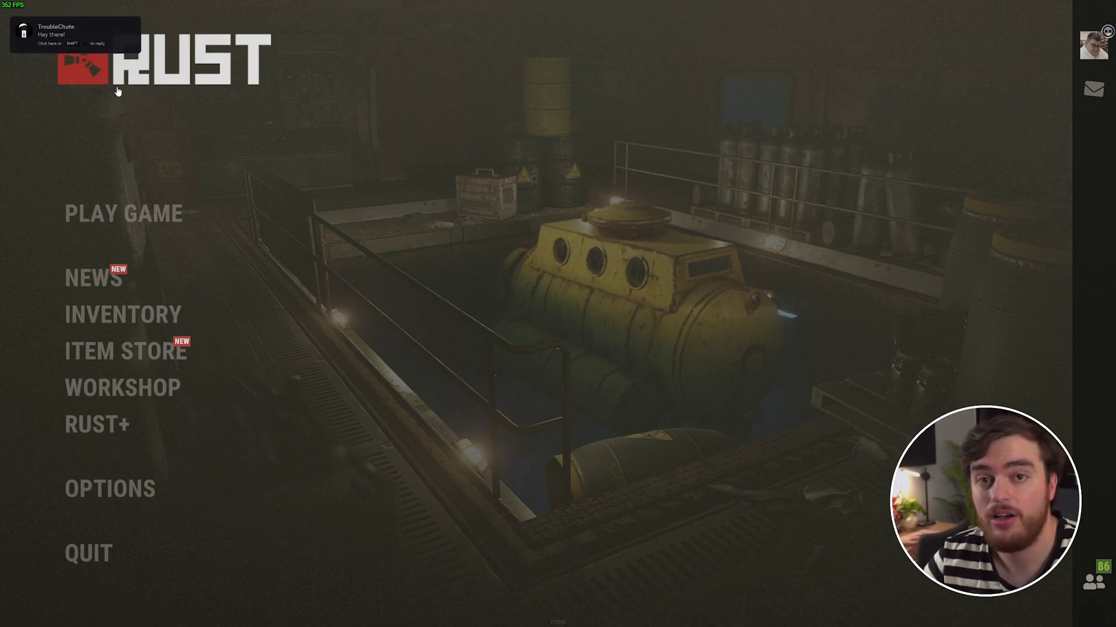
pyautogui.hotkey('shift', '`')
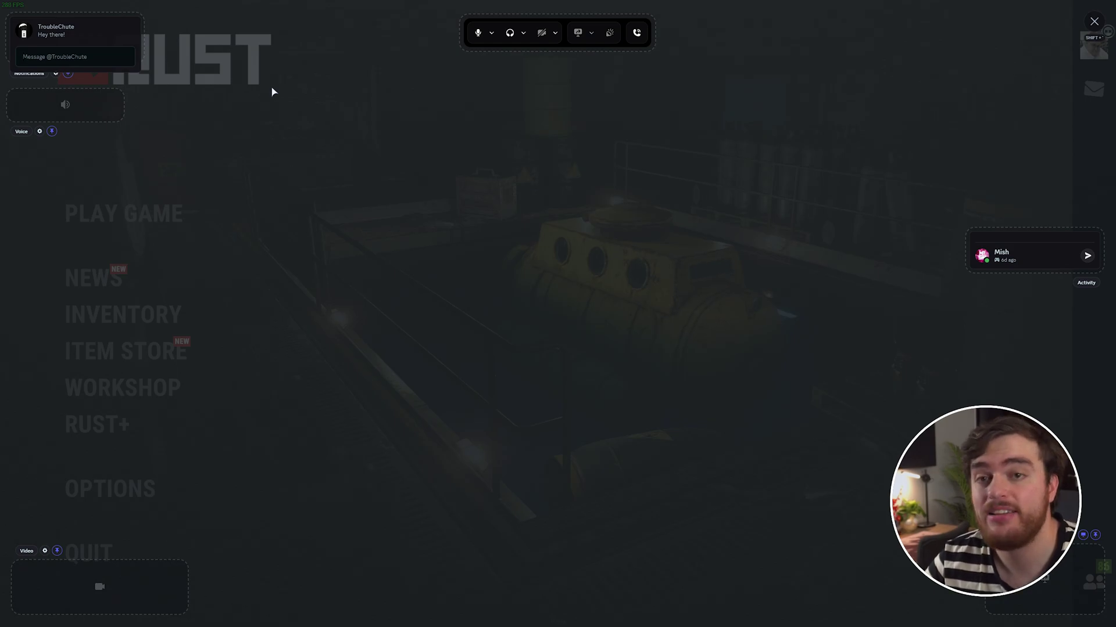
pyautogui.write('Hi!')
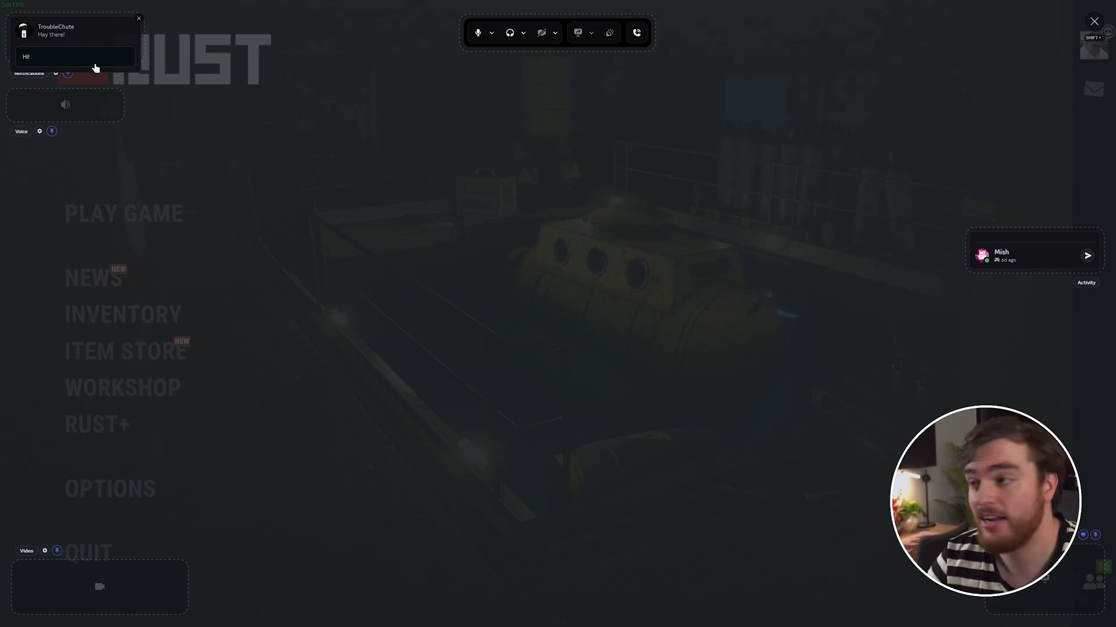
pyautogui.press('Return')
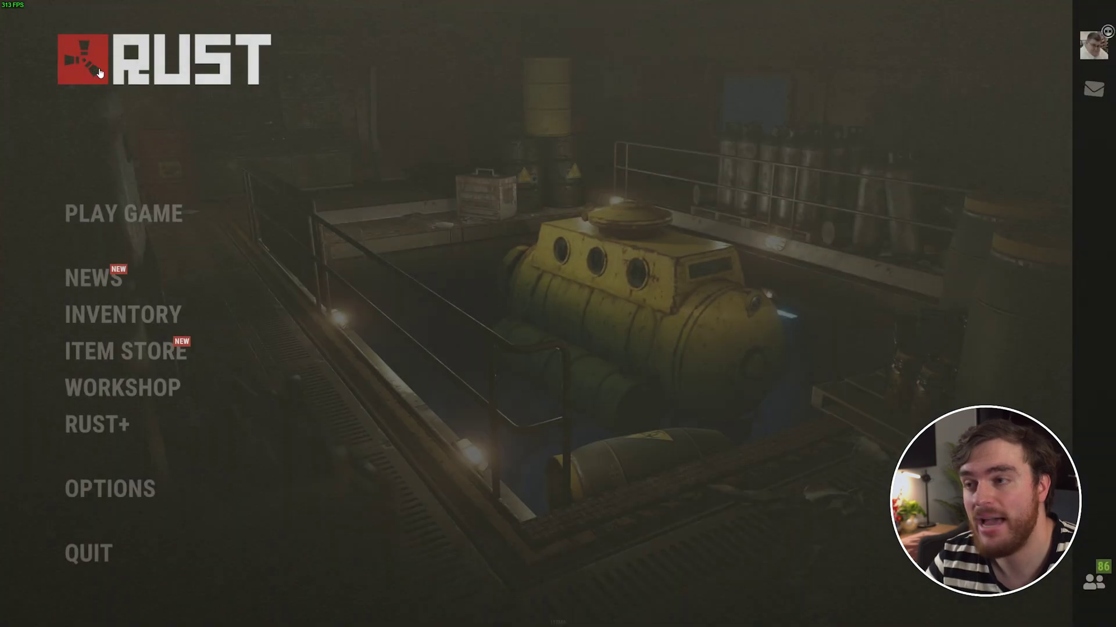
# Step: Check both ways of opening a message notification's reply field: through the overlay and directly from the notification
pyautogui.hotkey('shift', '`')
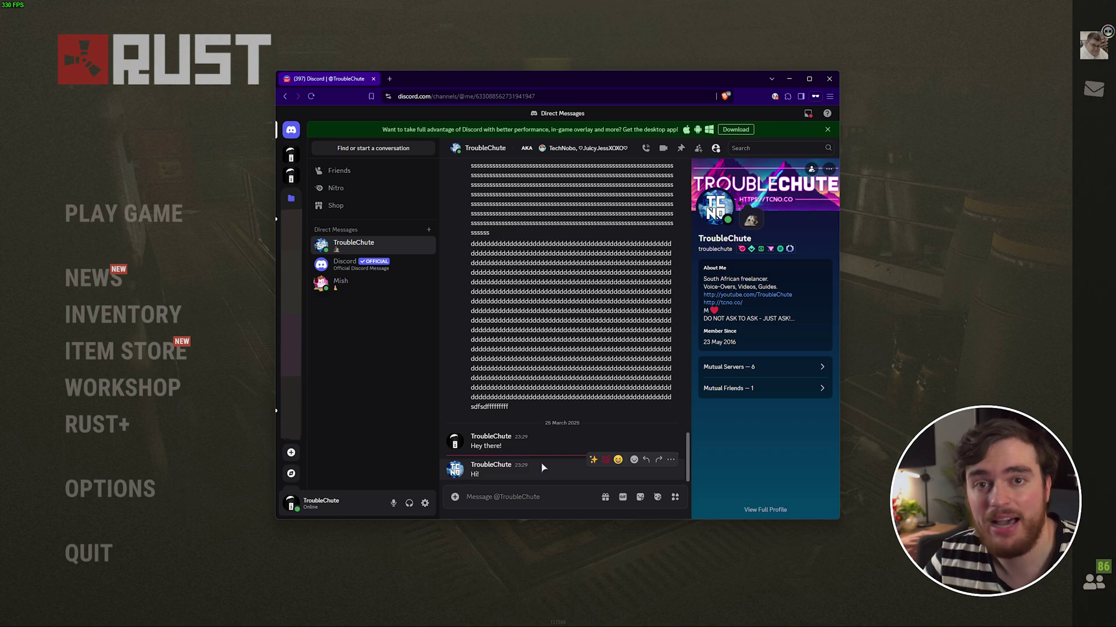
pyautogui.hotkey('shift', '`')
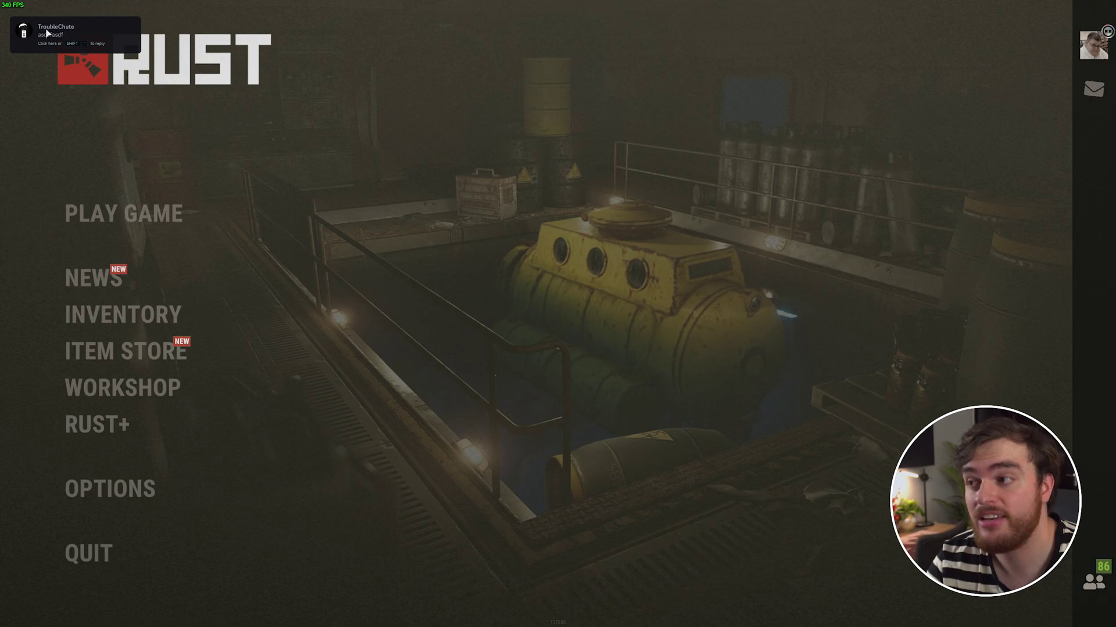
pyautogui.hotkey('shift', '`')
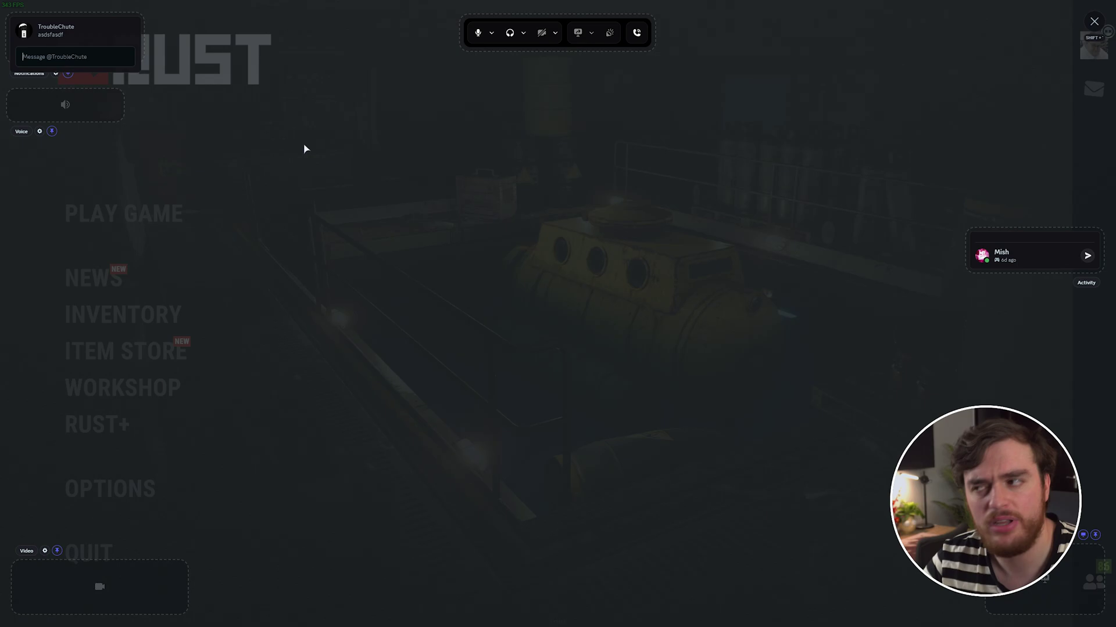
pyautogui.hotkey('shift', '`')
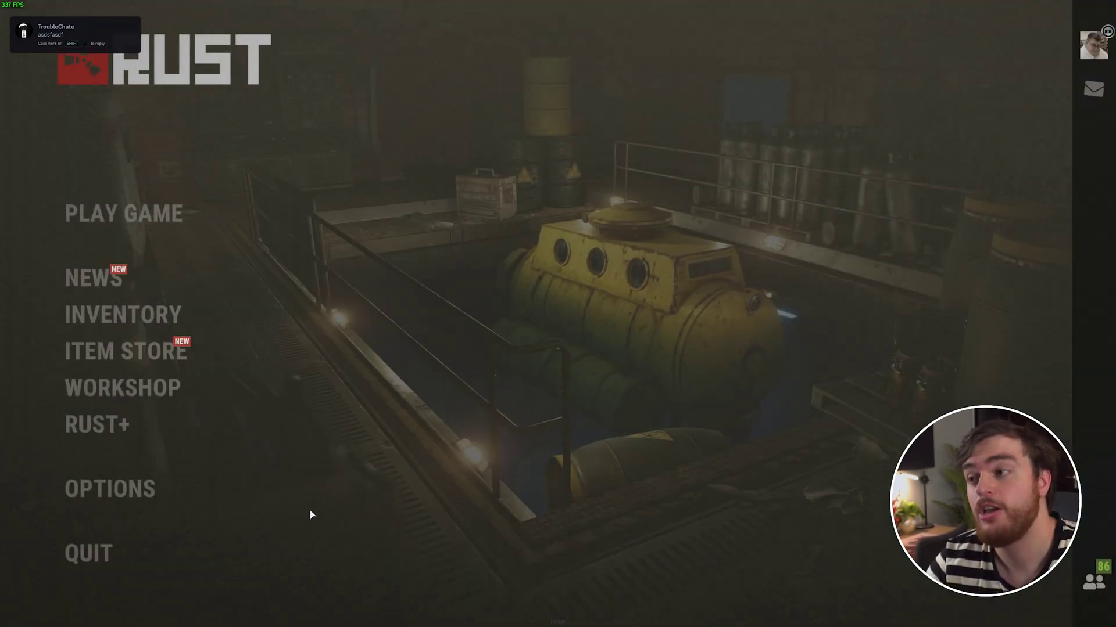
pyautogui.click(60, 40)
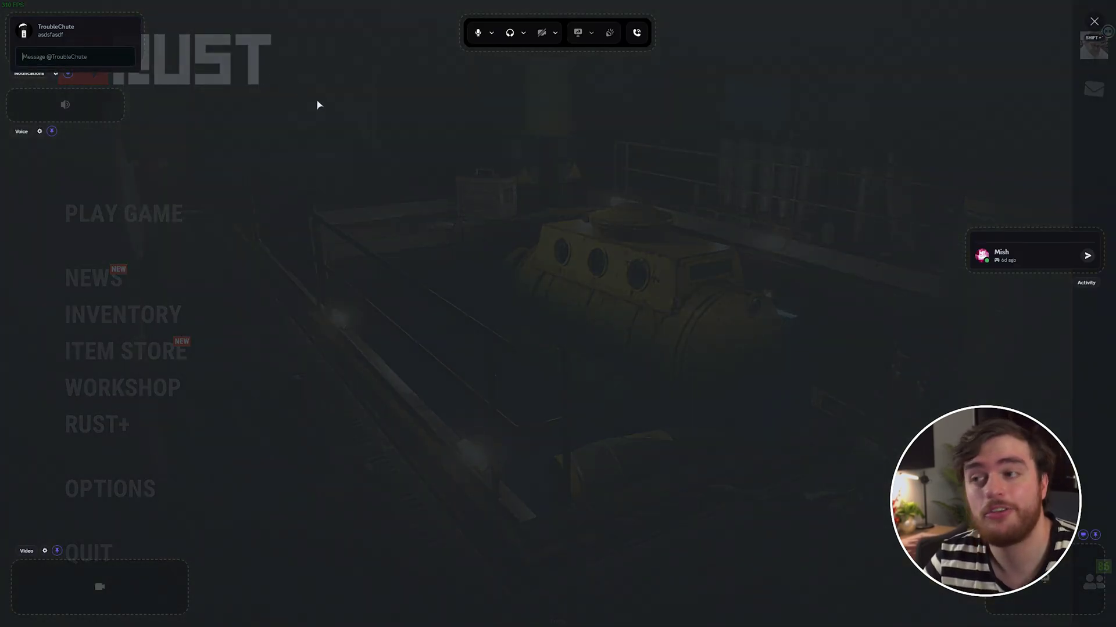
pyautogui.hotkey('shift', '`')
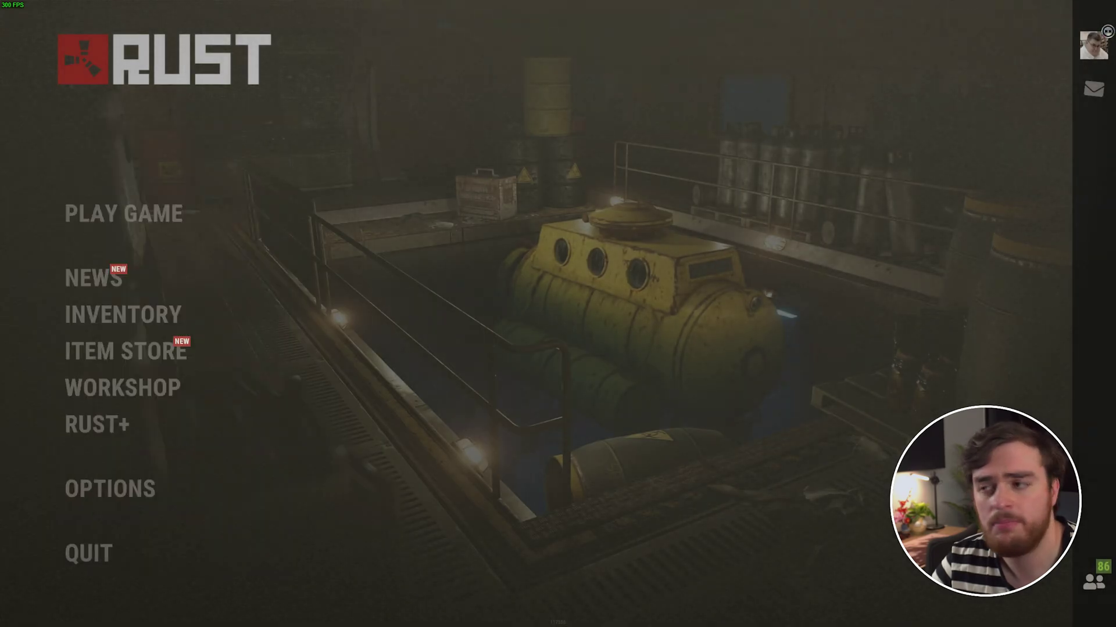
# Step: Reopen the overlay to look at the Notifications widget's settings, and return to the game
pyautogui.hotkey('shift', '`')
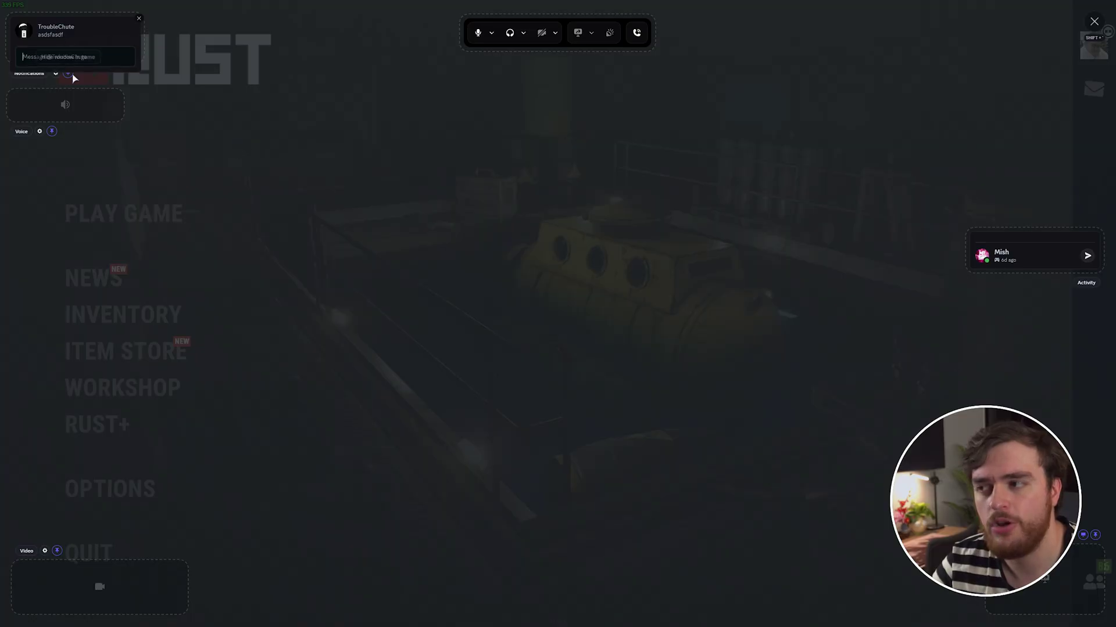
pyautogui.click(56, 64)
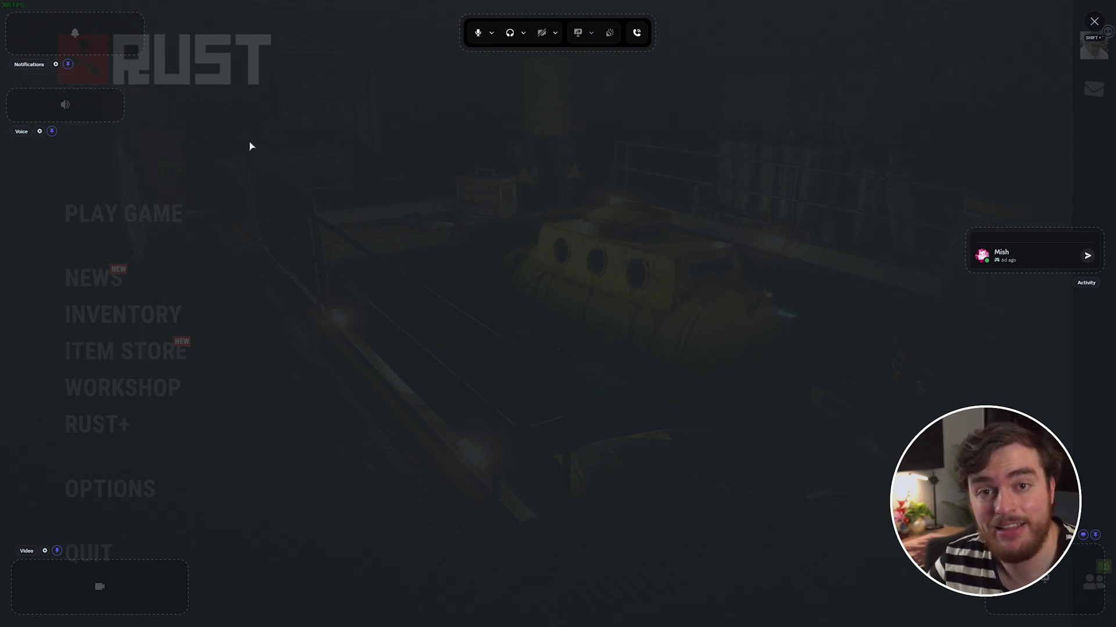
pyautogui.hotkey('shift', '`')
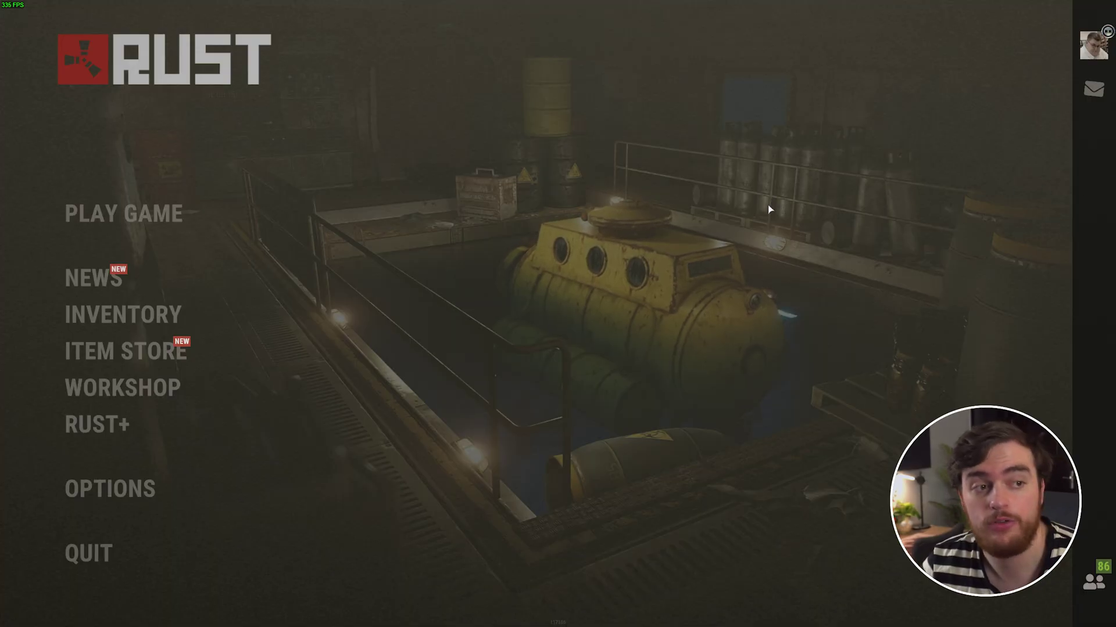
# Step: Join the incoming call from its in-game notification and lower the system volume
pyautogui.hotkey('shift', '`')
pyautogui.hotkey('shift', '`')
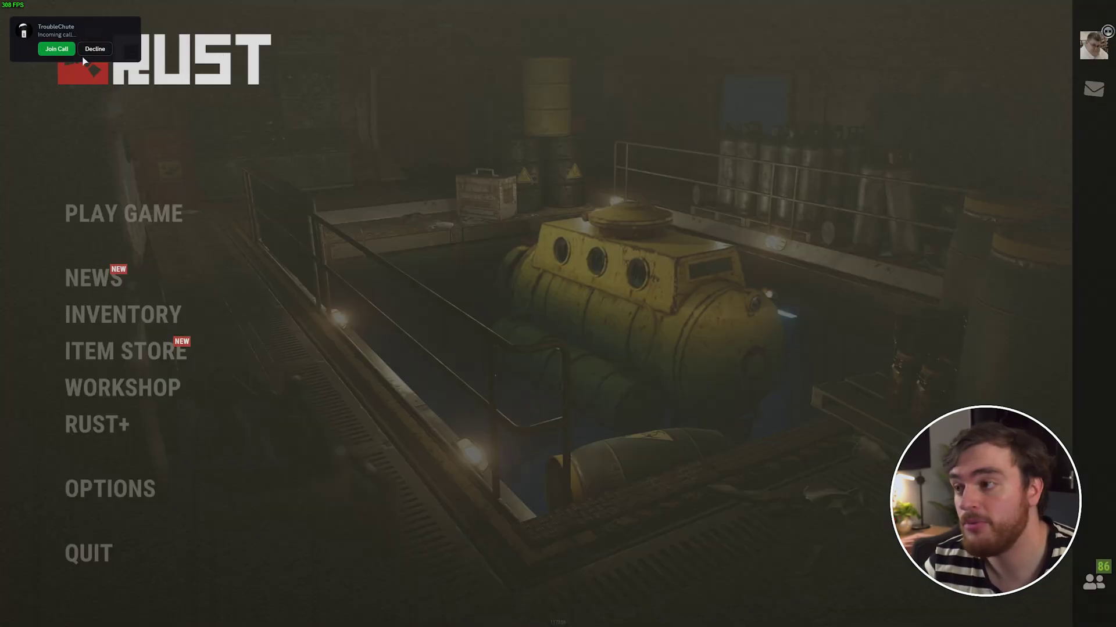
pyautogui.click(62, 52)
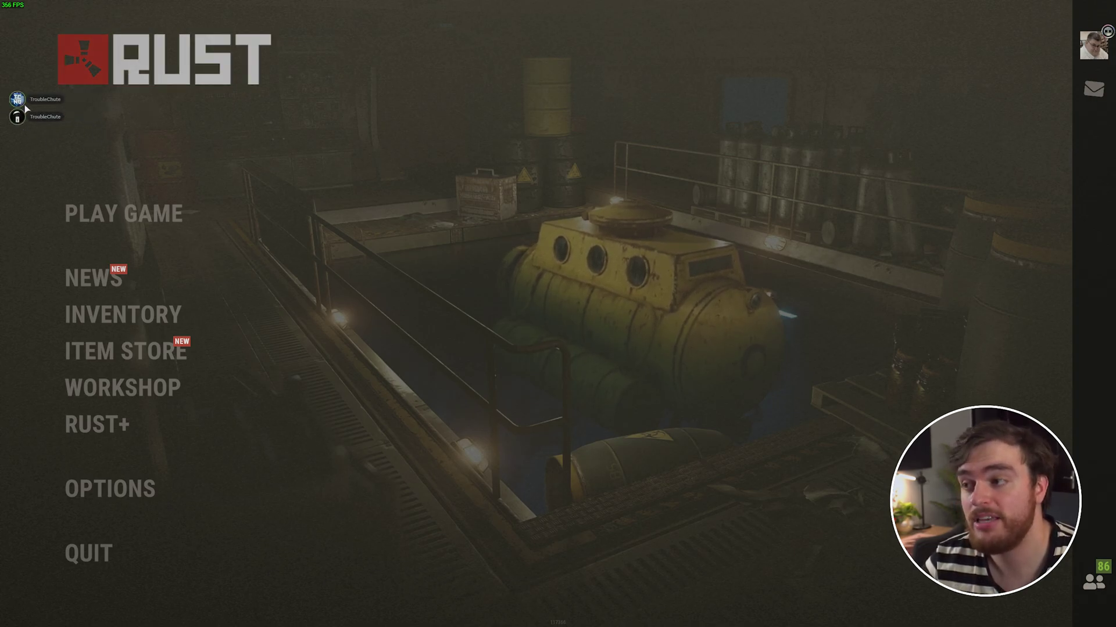
pyautogui.press('XF86AudioLowerVolume')
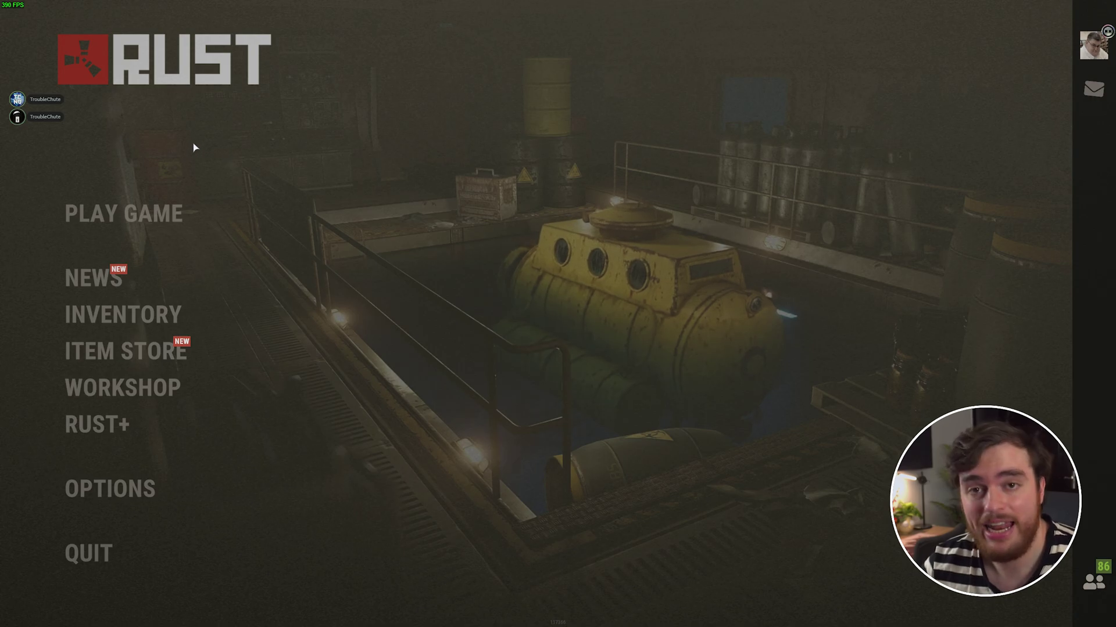
# Step: Move the Voice widget to the overlay's upper-left corner with the Notifications widget directly beneath it, and return to the game
pyautogui.hotkey('shift', '`')
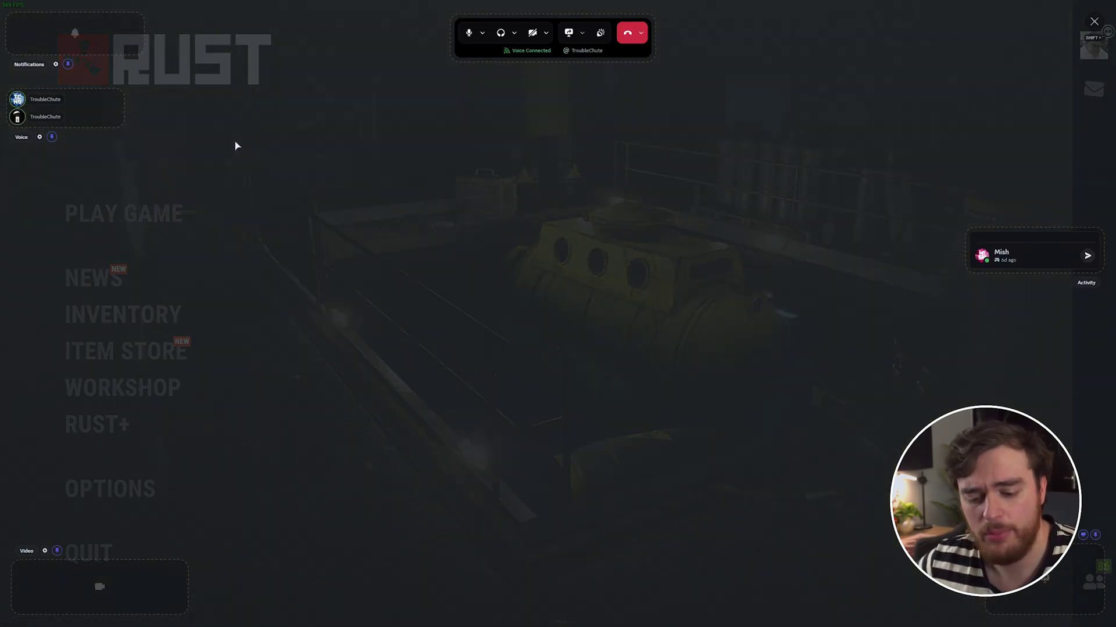
pyautogui.moveTo(93, 56)
pyautogui.mouseDown()
pyautogui.moveTo(76, 152)
pyautogui.moveTo(92, 42)
pyautogui.moveTo(92, 63)
pyautogui.mouseUp()
pyautogui.moveTo(96, 151); pyautogui.dragTo(96, 105)
pyautogui.hotkey('shift', '`')
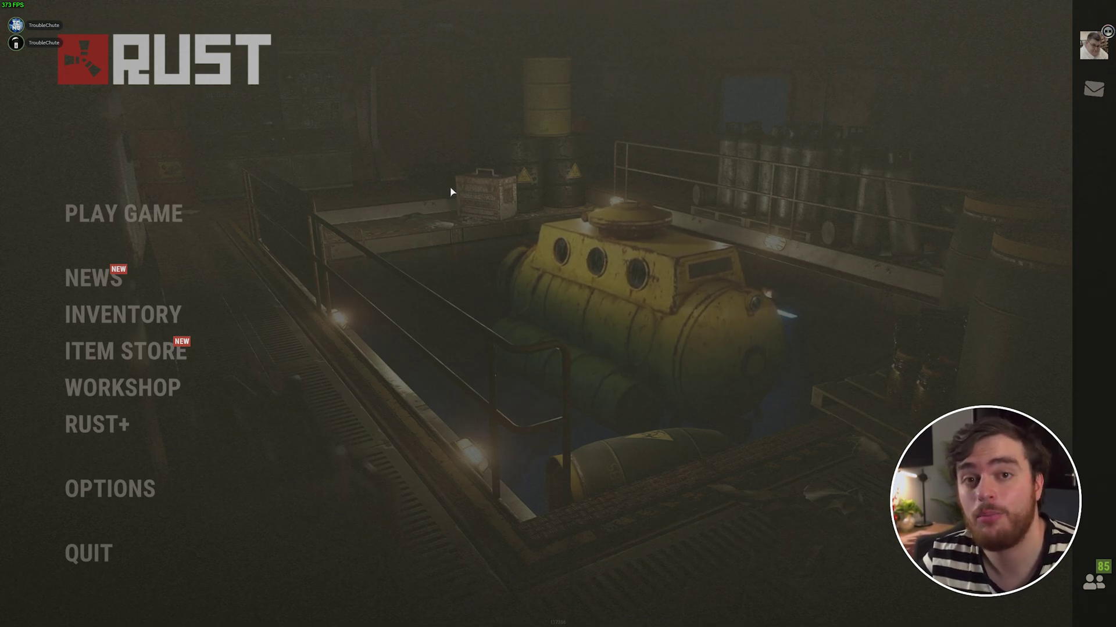
# Step: Open the Voice widget's settings during the call, try the Small Avatar Size and set it back to Large
pyautogui.hotkey('shift', '`')
pyautogui.click(38, 63)
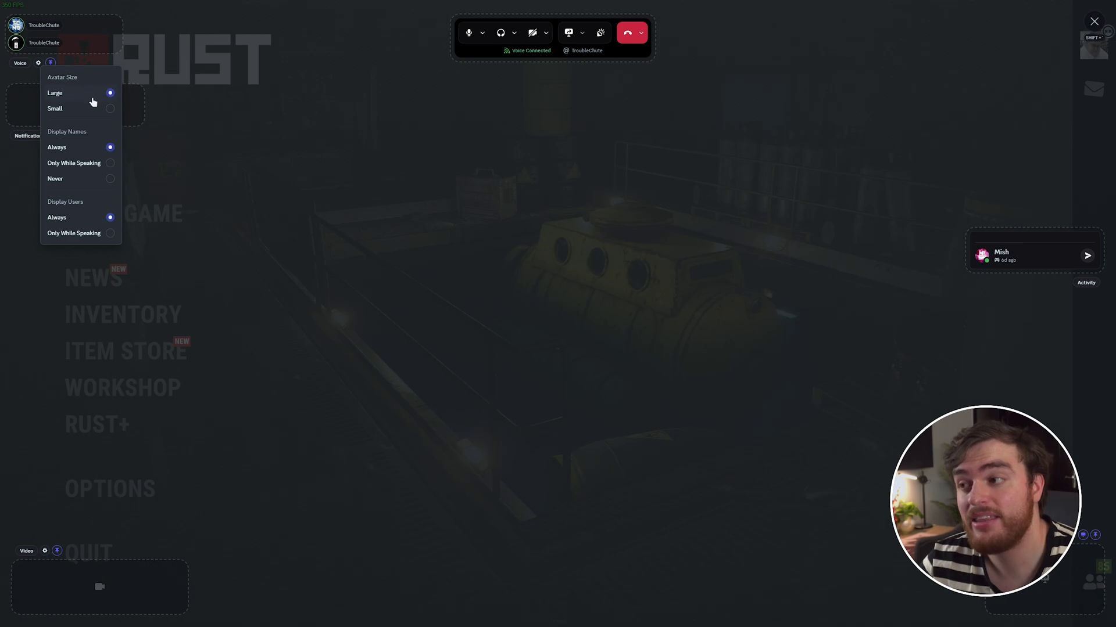
pyautogui.click(90, 110)
pyautogui.click(87, 93)
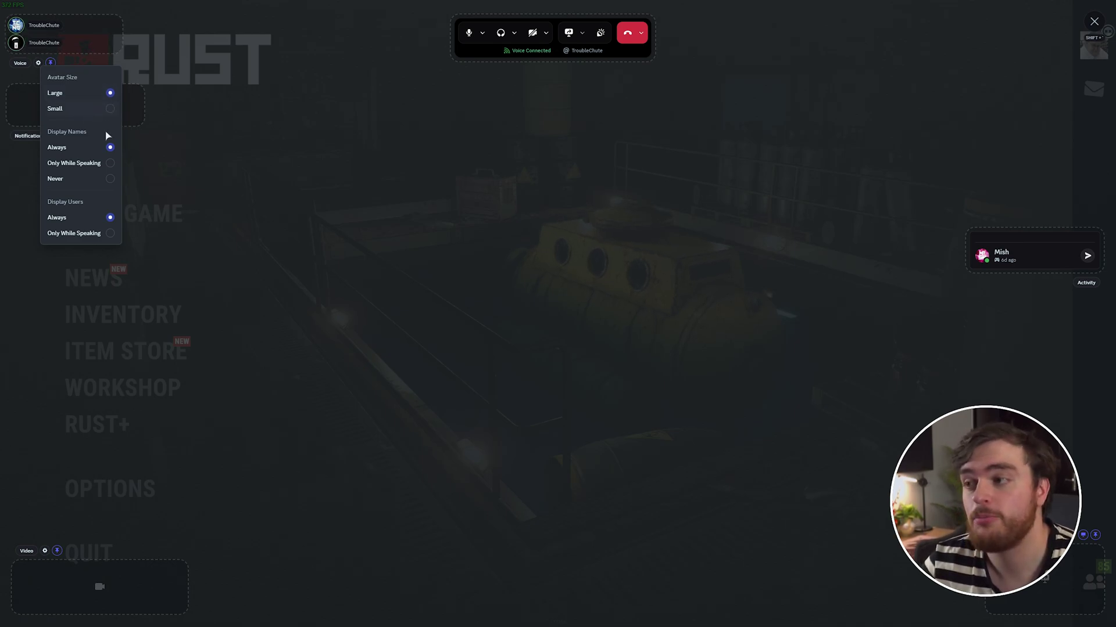
# Step: Set the Voice widget's Display Names and Display Users to Only While Speaking, and check the effect in the game
pyautogui.click(105, 163)
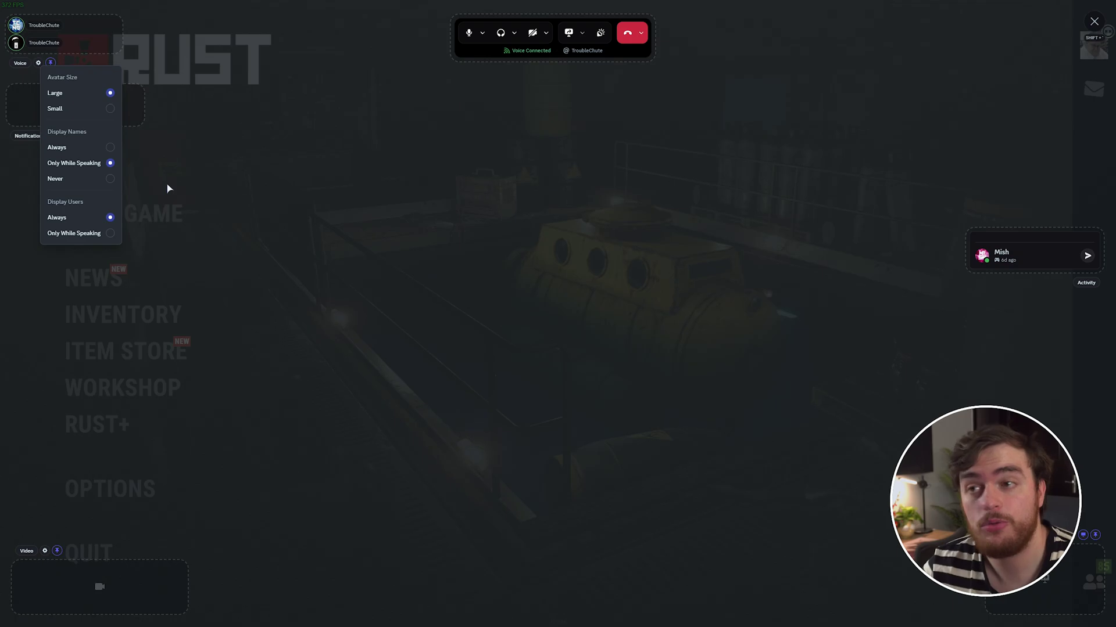
pyautogui.hotkey('shift', '`')
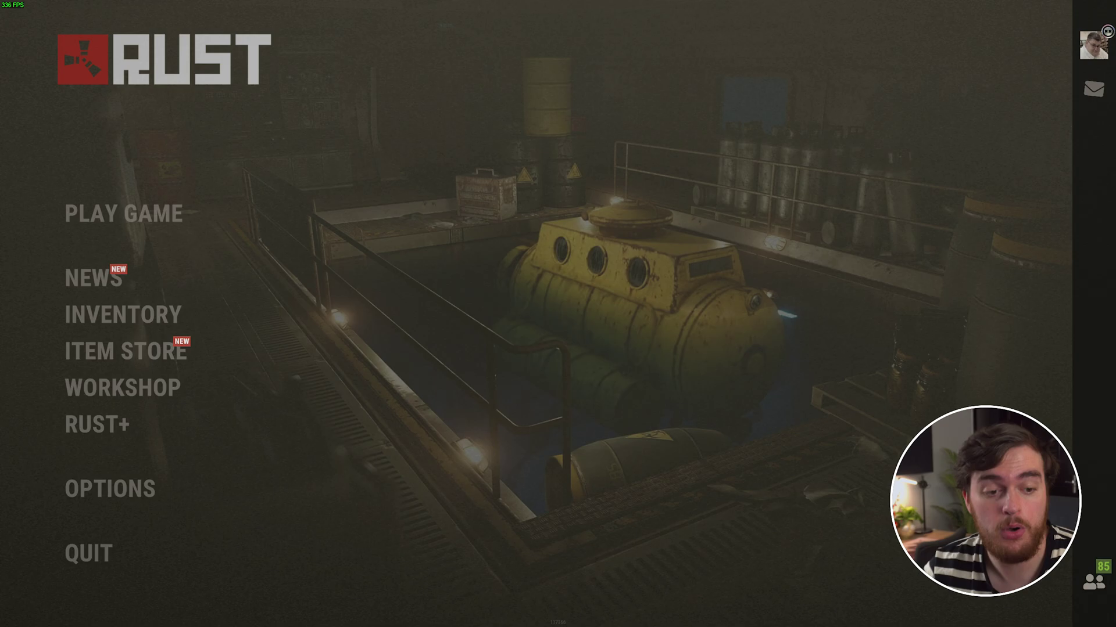
pyautogui.hotkey('shift', '`')
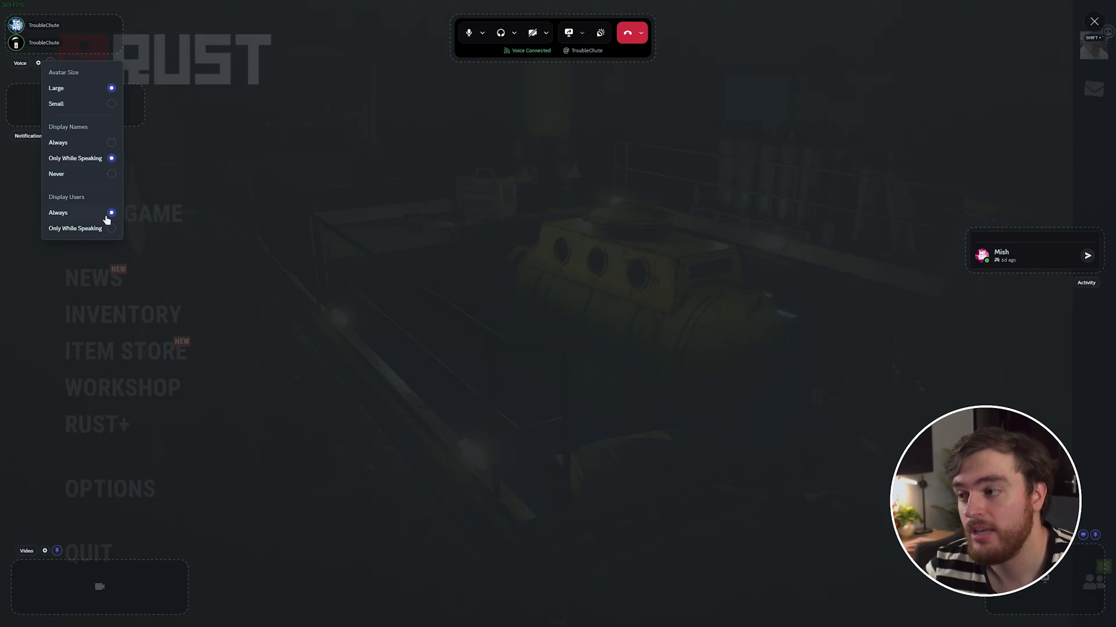
pyautogui.click(286, 218)
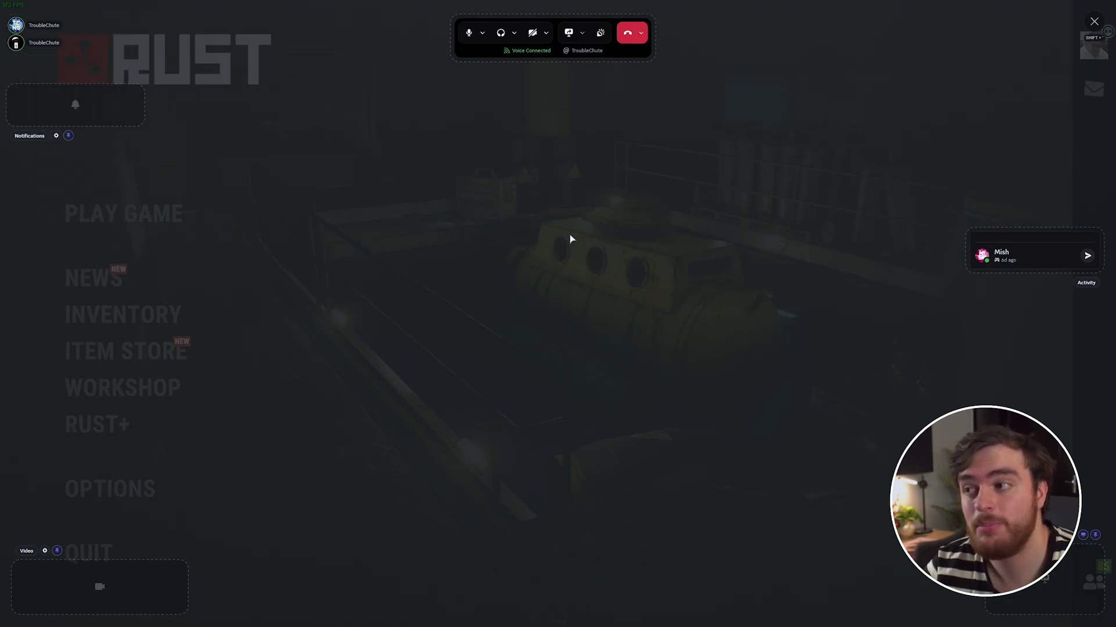
pyautogui.hotkey('shift', '`')
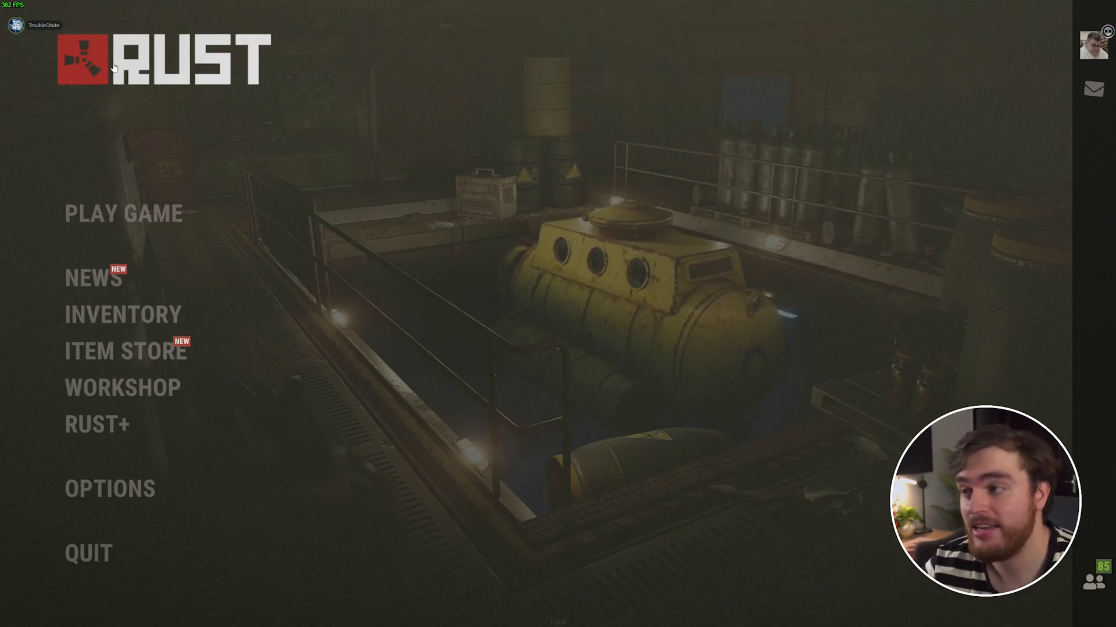
# Step: Turn on the camera for the call from the overlay and check the Video widget in and out of the overlay
pyautogui.hotkey('shift', '`')
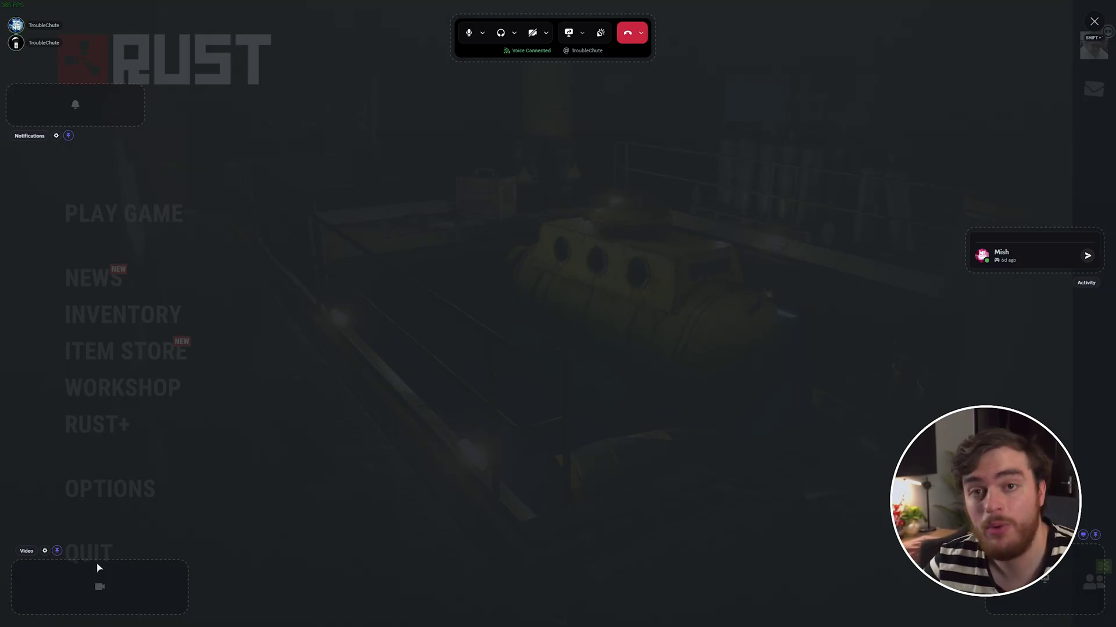
pyautogui.moveTo(64, 556)
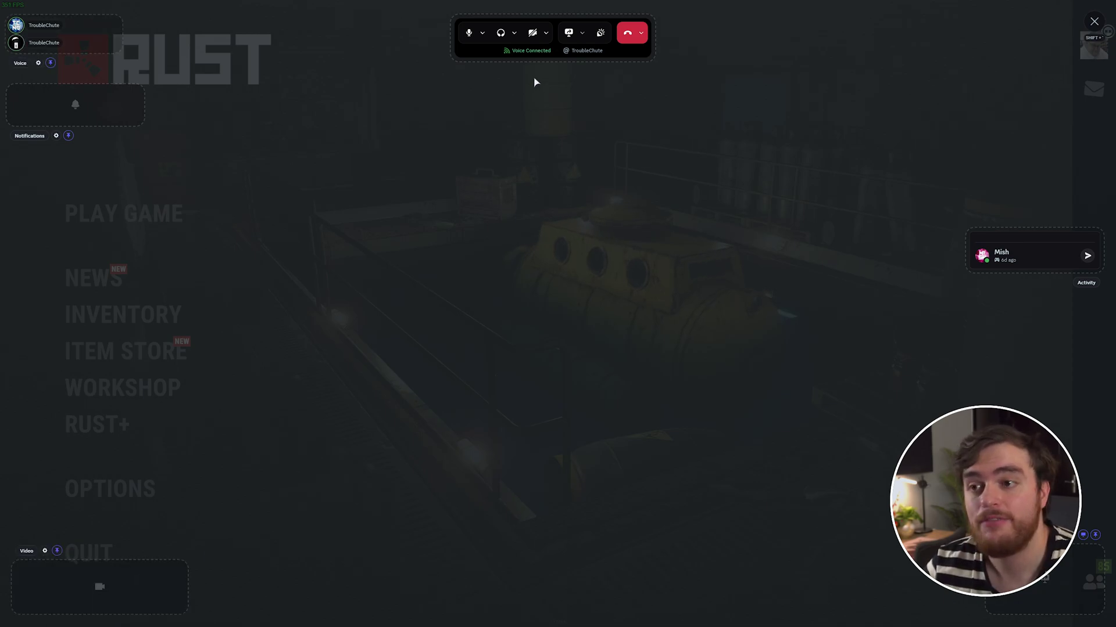
pyautogui.click(533, 32)
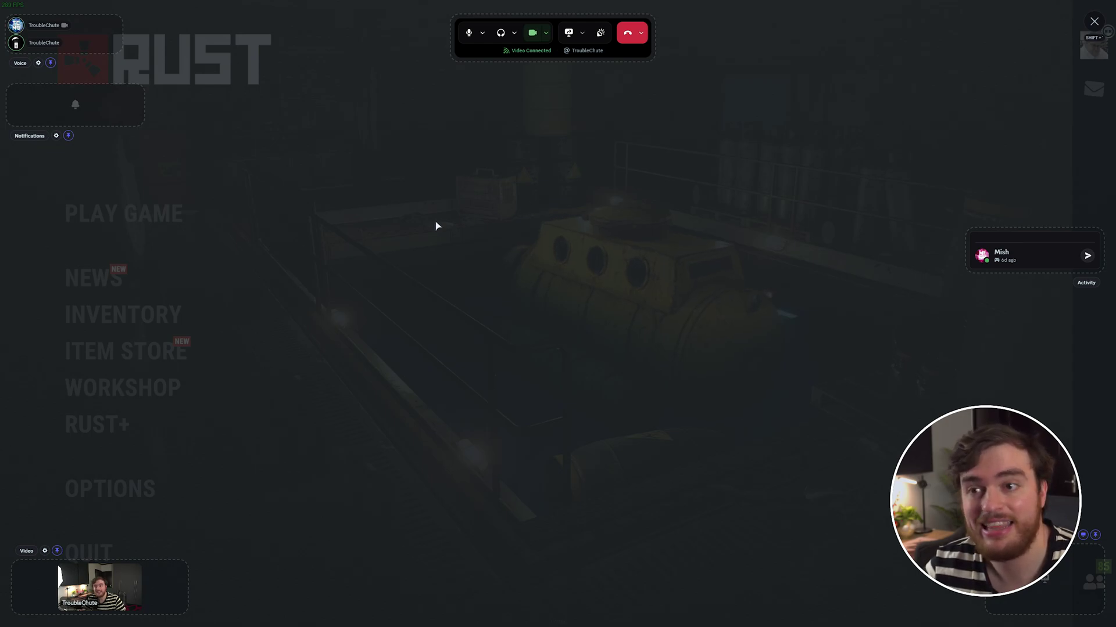
pyautogui.moveTo(126, 585)
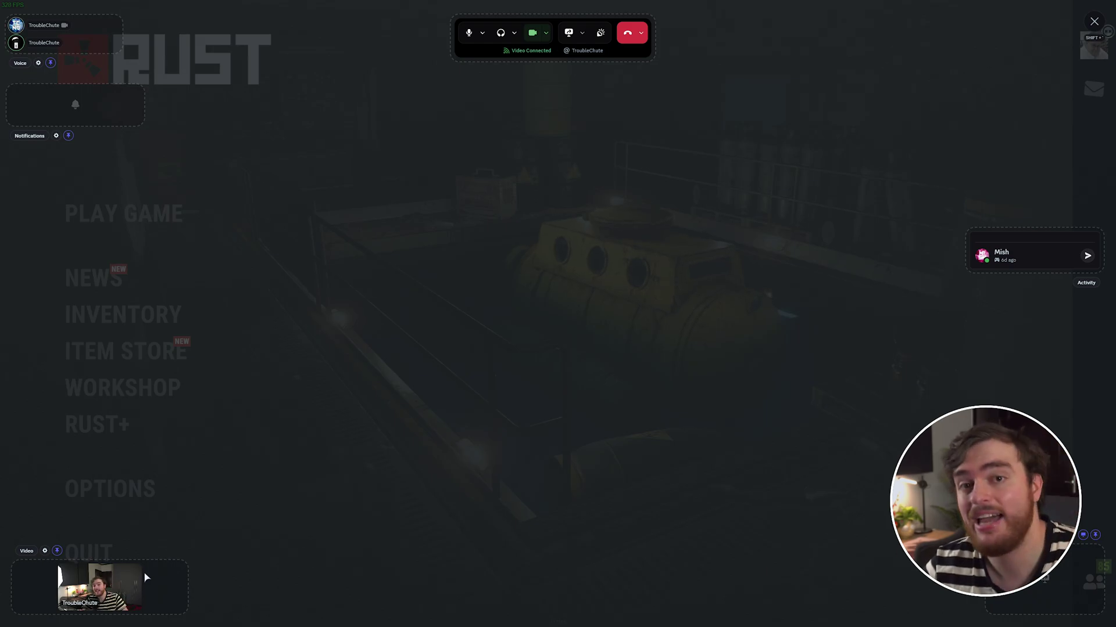
pyautogui.hotkey('shift', '`')
pyautogui.hotkey('shift', '`')
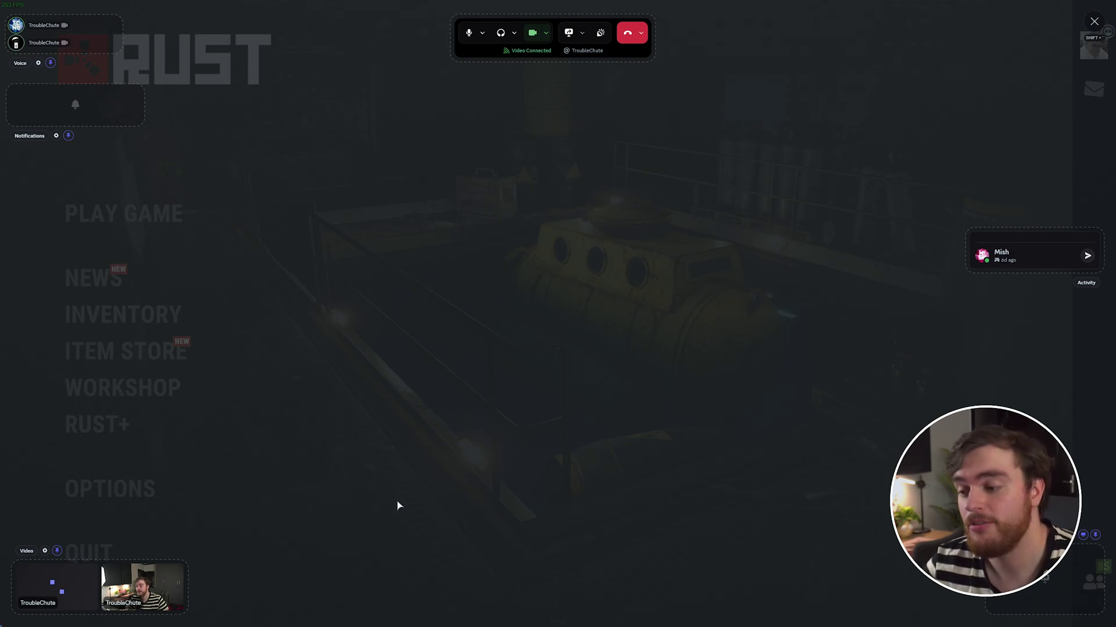
# Step: Try lowering the Video widget's Opacity to about half, compare it in the game, and restore it to full
pyautogui.hotkey('shift', '`')
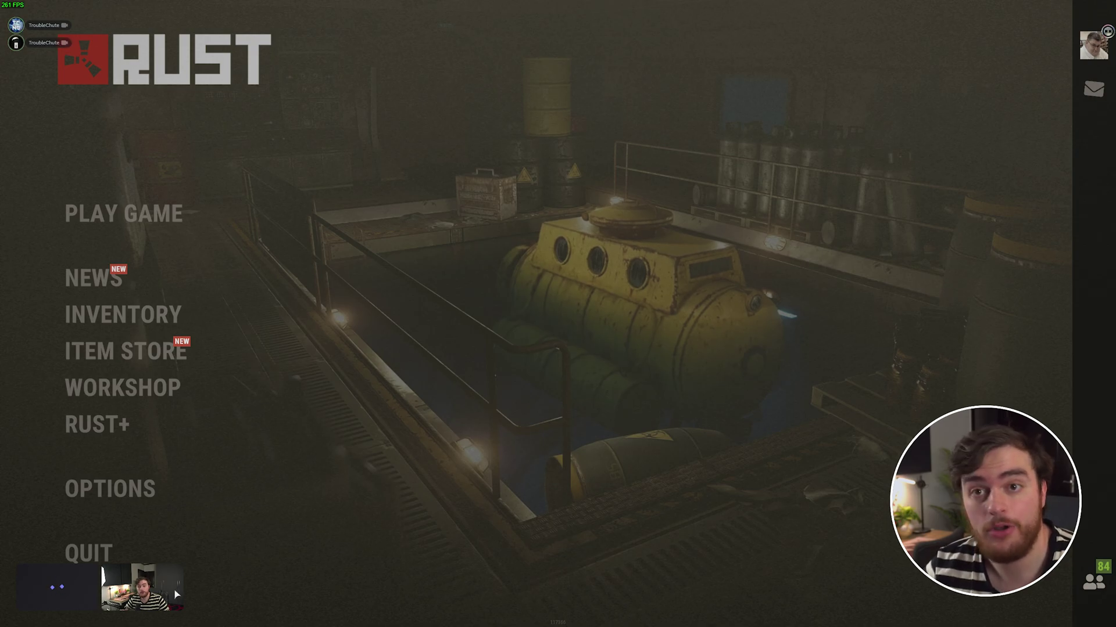
pyautogui.hotkey('shift', '`')
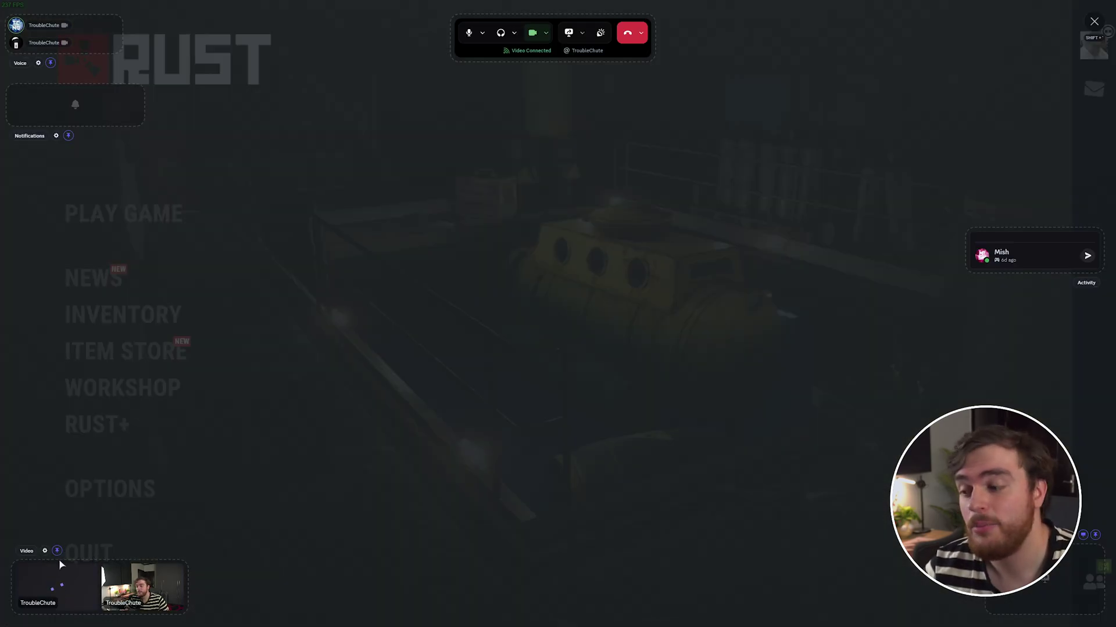
pyautogui.click(45, 551)
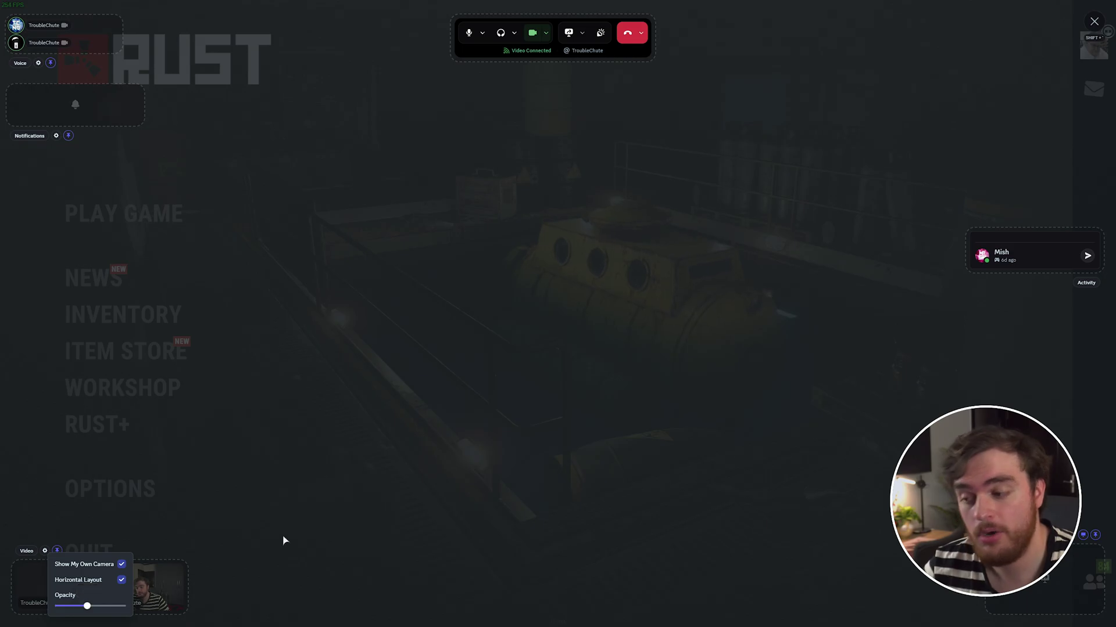
pyautogui.hotkey('shift', '`')
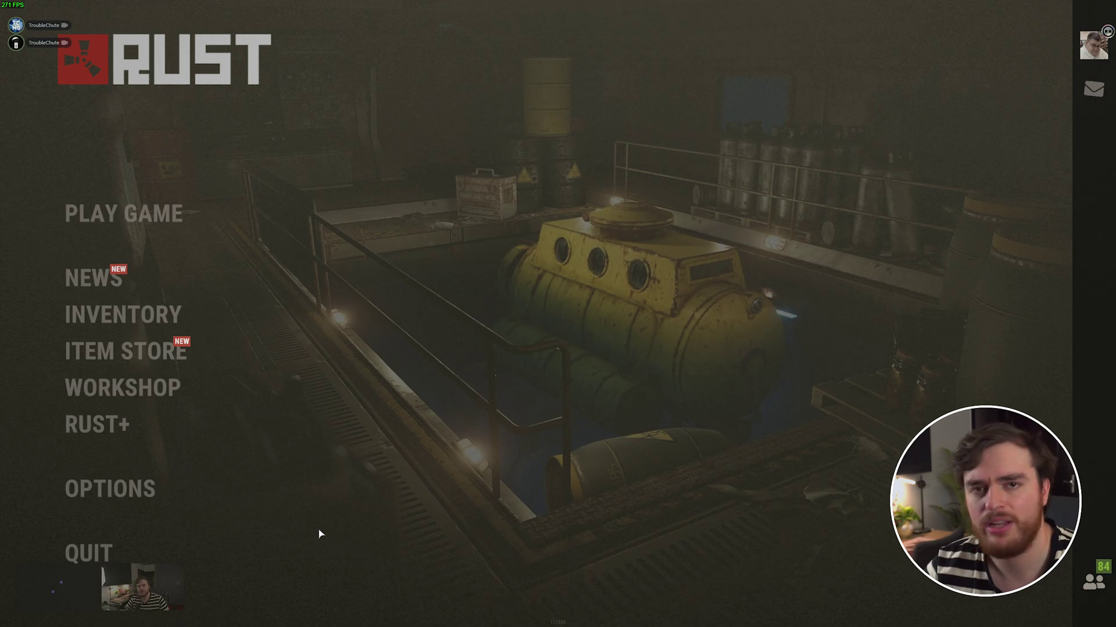
pyautogui.hotkey('shift', '`')
pyautogui.click(45, 550)
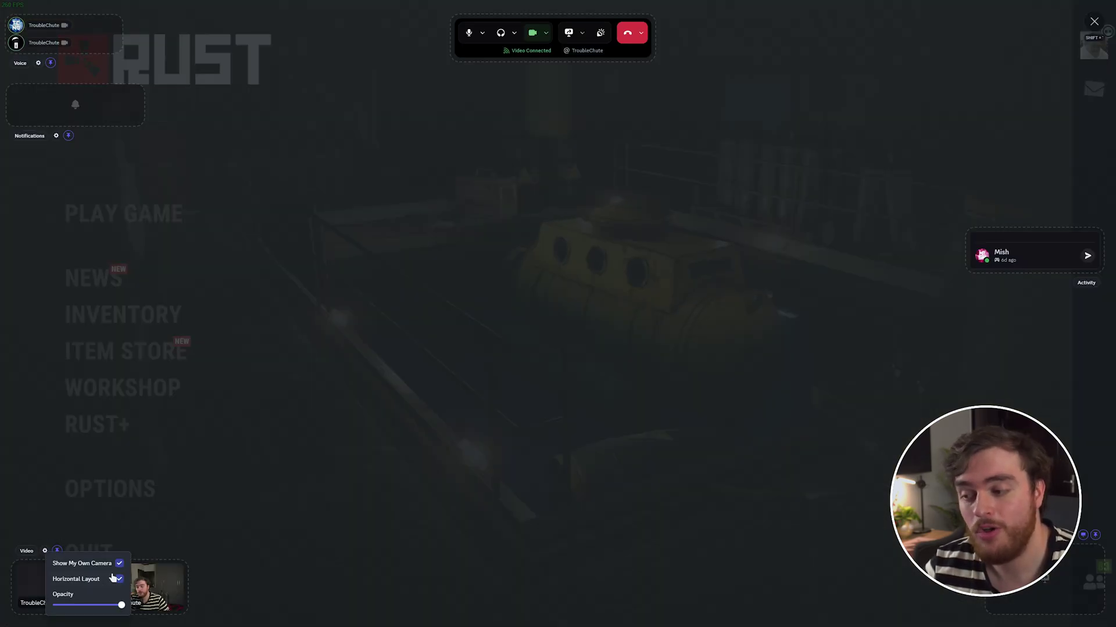
# Step: Turn off the Video widget's Horizontal Layout, check the arrangement in the game, and turn the layout back on
pyautogui.click(115, 578)
pyautogui.hotkey('shift', '`')
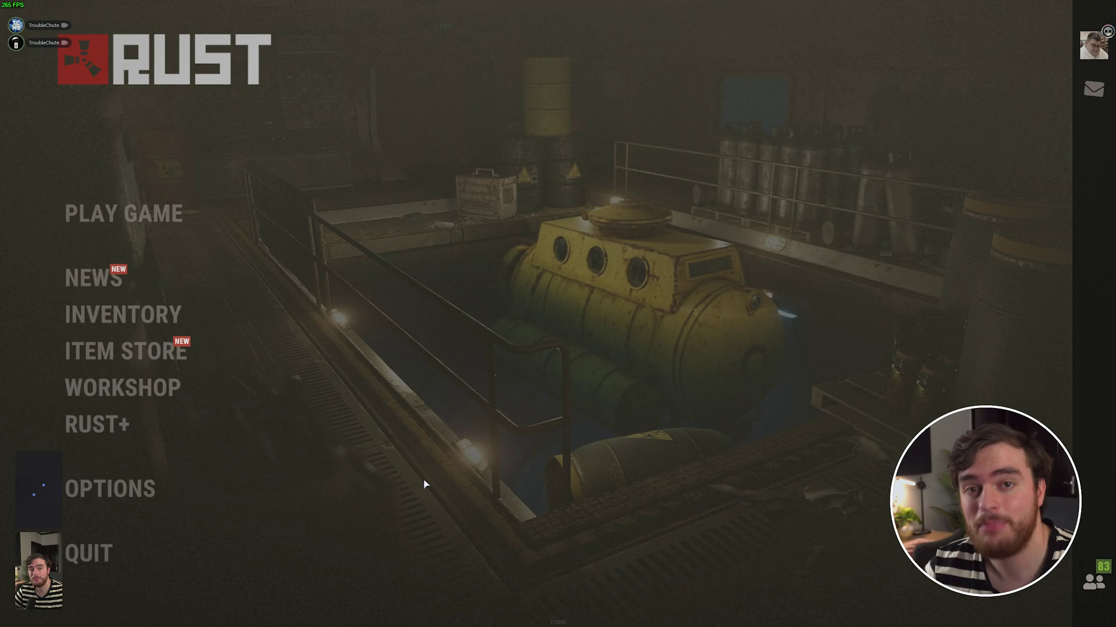
pyautogui.hotkey('shift', '`')
pyautogui.click(45, 551)
# Step: Disable Show My Own Camera for the Video widget, check it in the game, and re-enable the option
pyautogui.click(120, 562)
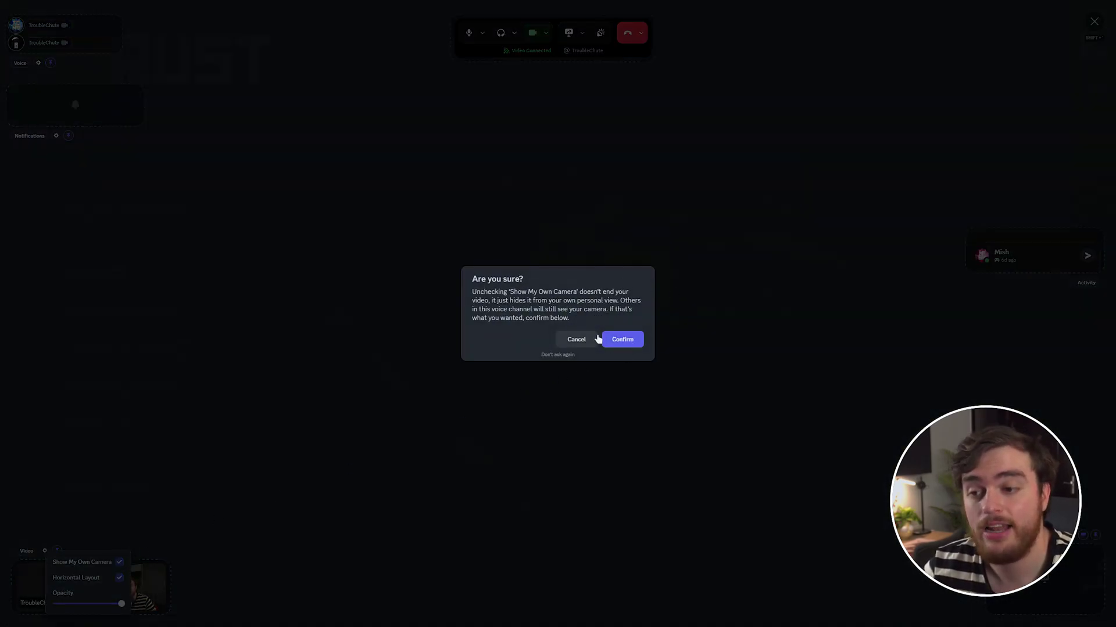
pyautogui.click(615, 339)
pyautogui.hotkey('shift', '`')
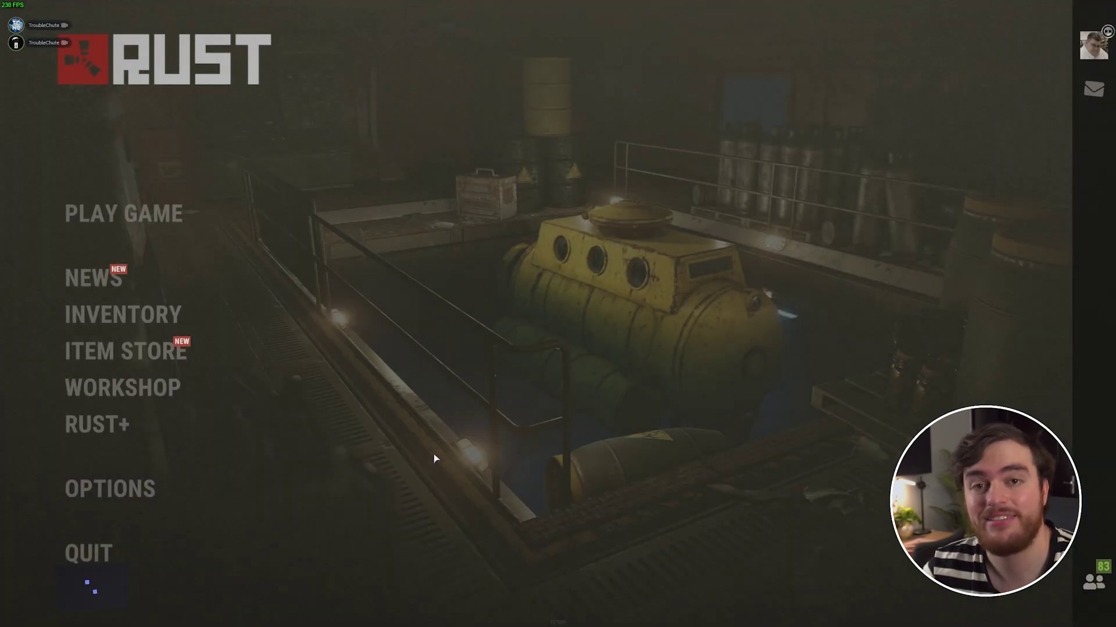
pyautogui.hotkey('shift', '`')
pyautogui.click(120, 603)
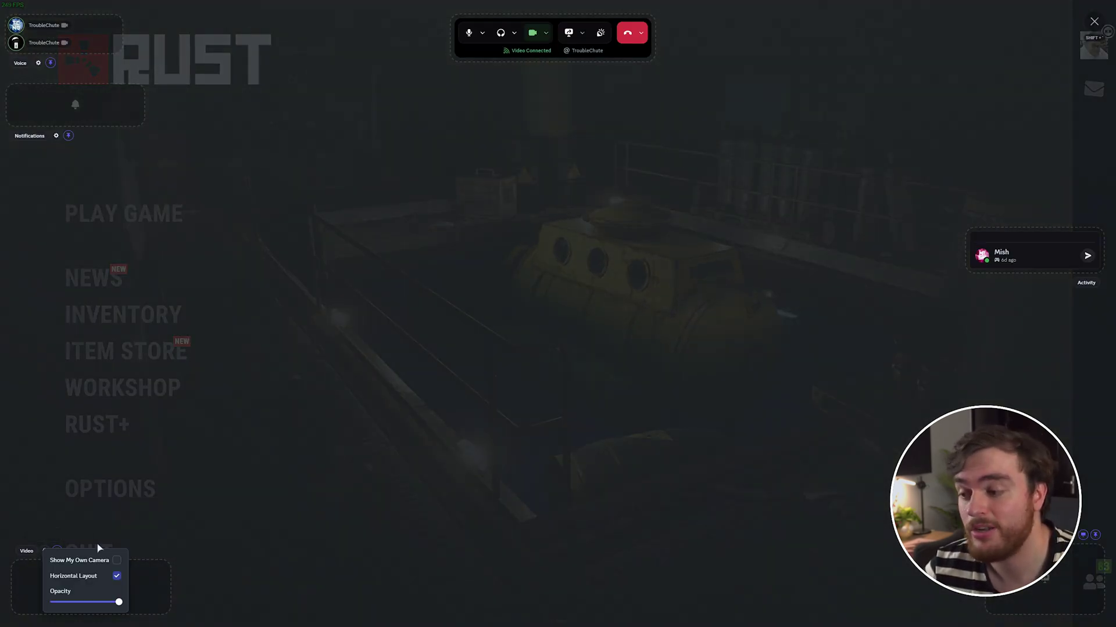
pyautogui.click(120, 556)
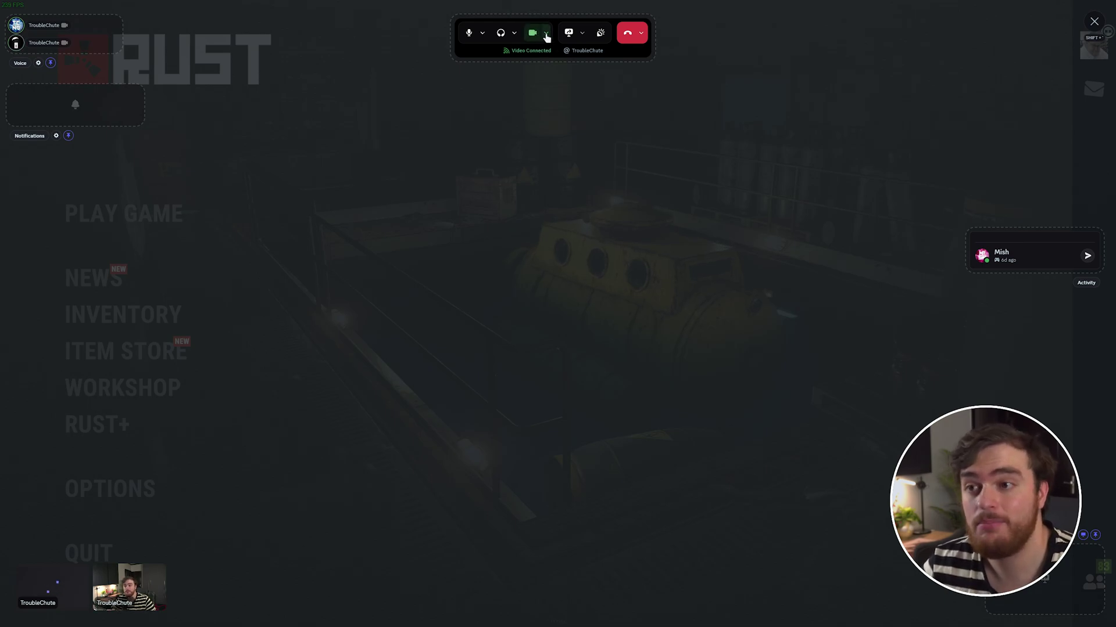
# Step: Change the video background to the white cat image and turn off the camera
pyautogui.click(545, 33)
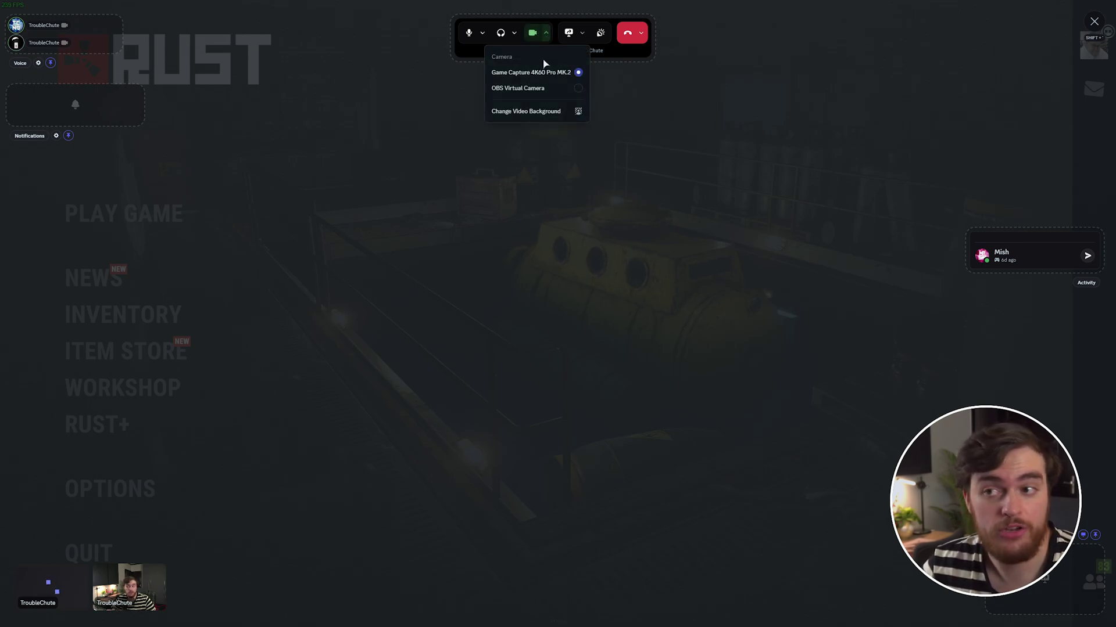
pyautogui.click(551, 111)
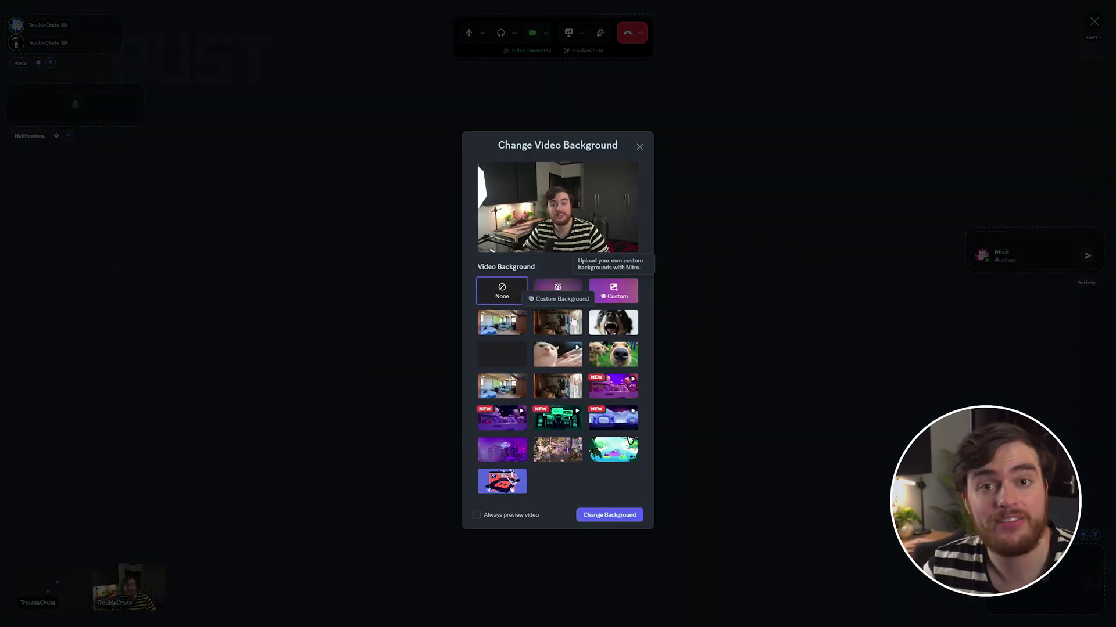
pyautogui.click(558, 355)
pyautogui.click(628, 517)
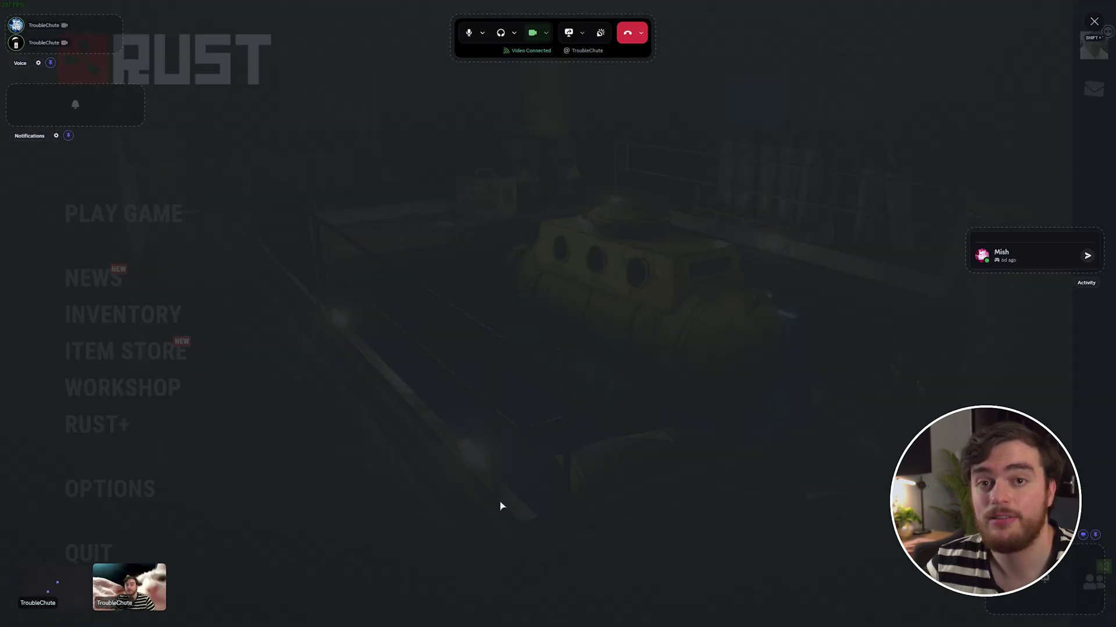
pyautogui.click(532, 33)
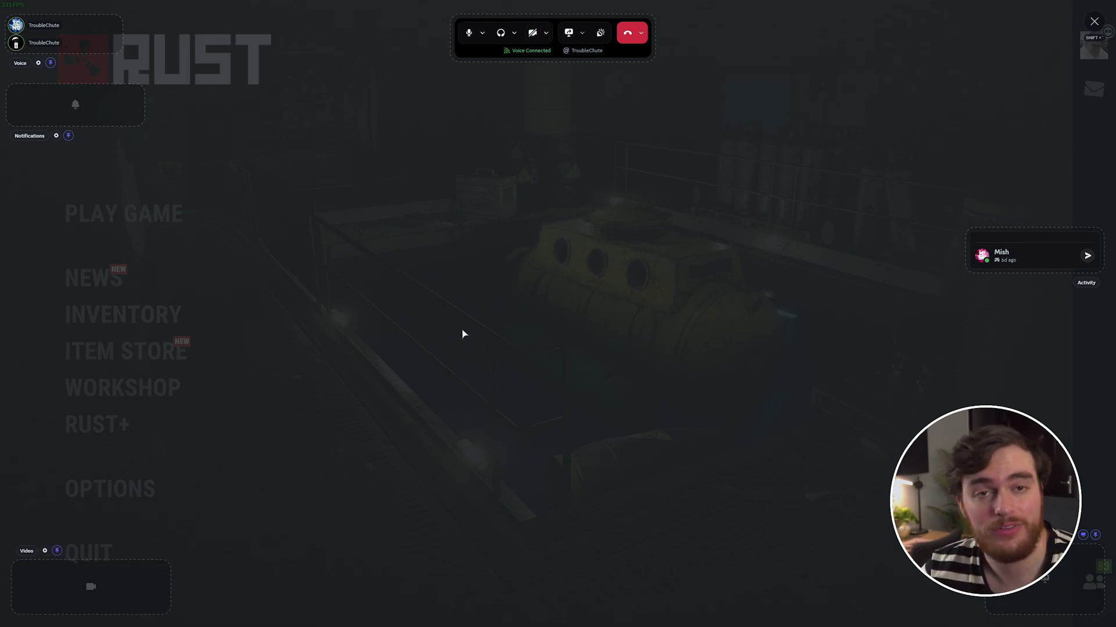
# Step: Review the Streams widget's Horizontal Layout, Opacity and in-game visibility options in the overlay
pyautogui.click(508, 340)
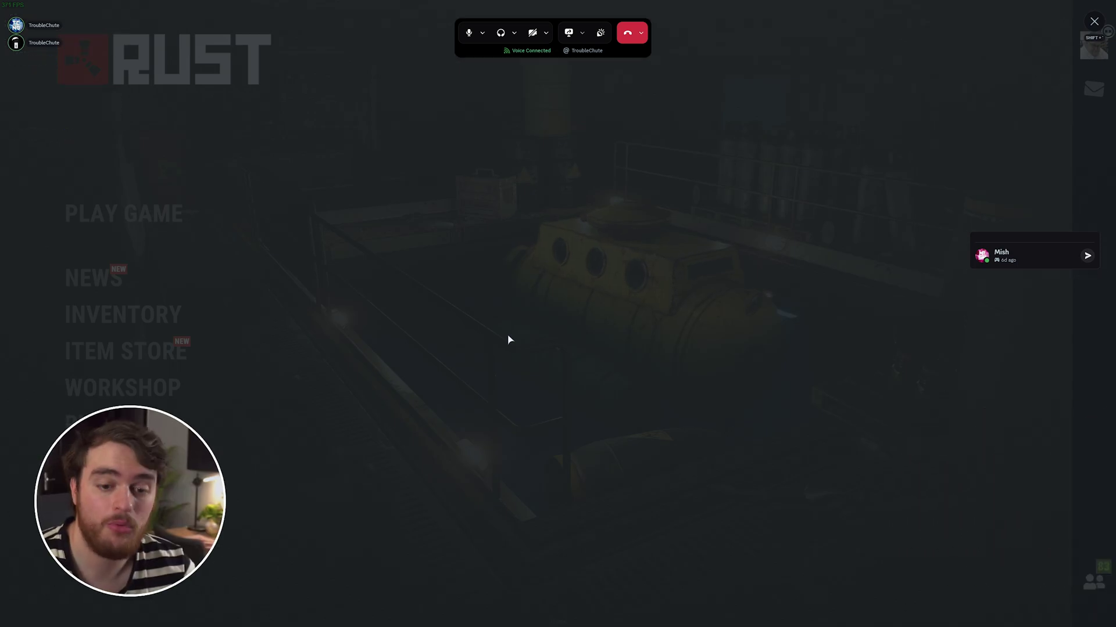
pyautogui.hotkey('shift', '`')
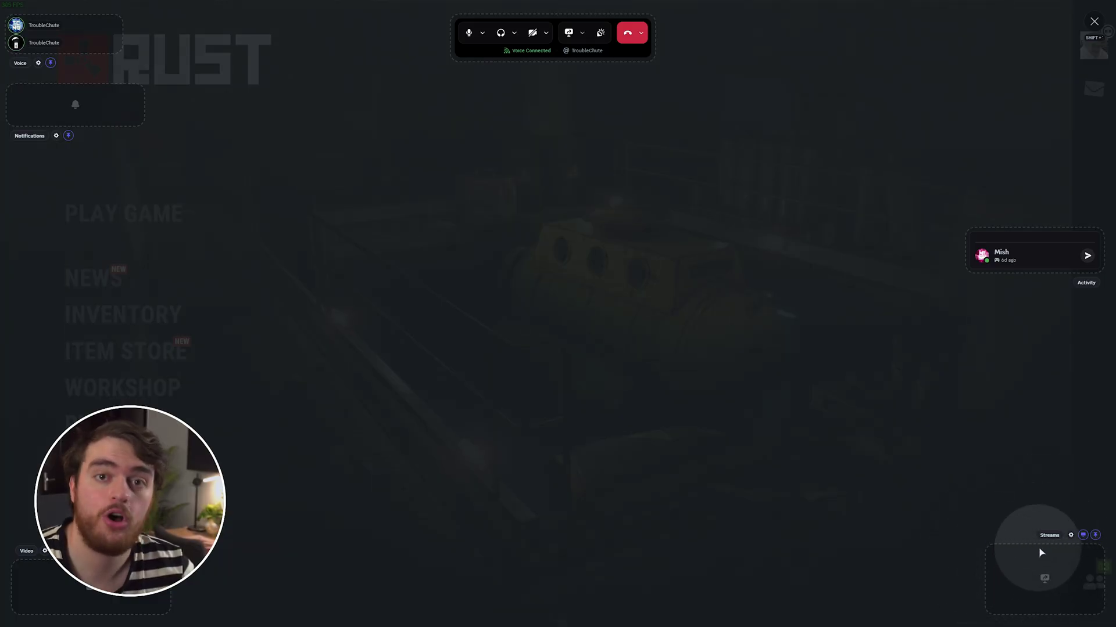
pyautogui.click(1070, 535)
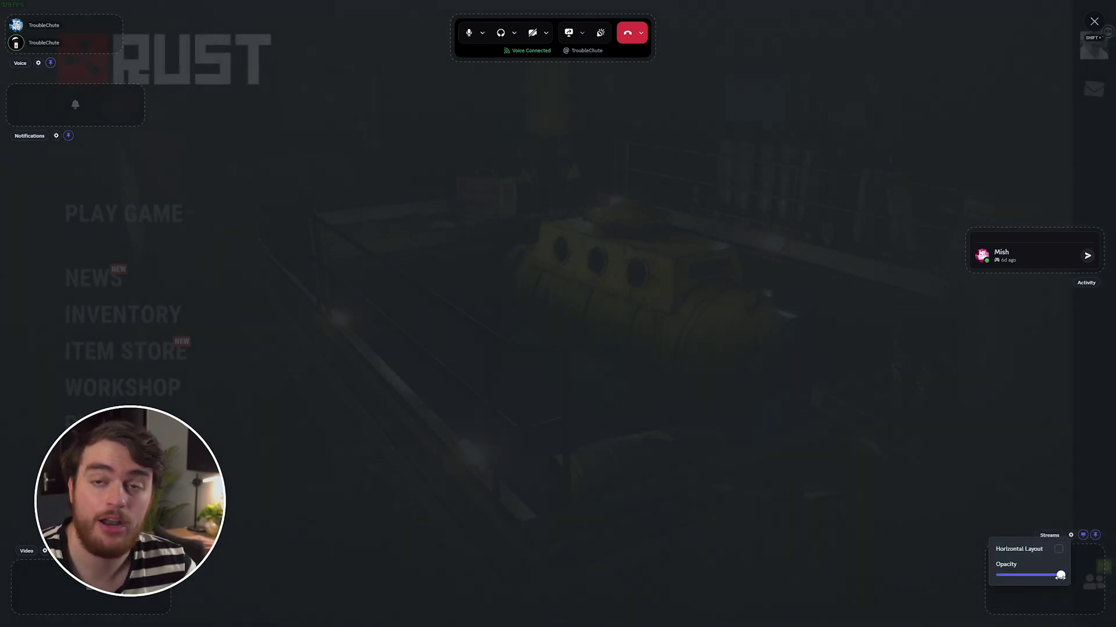
pyautogui.click(1085, 584)
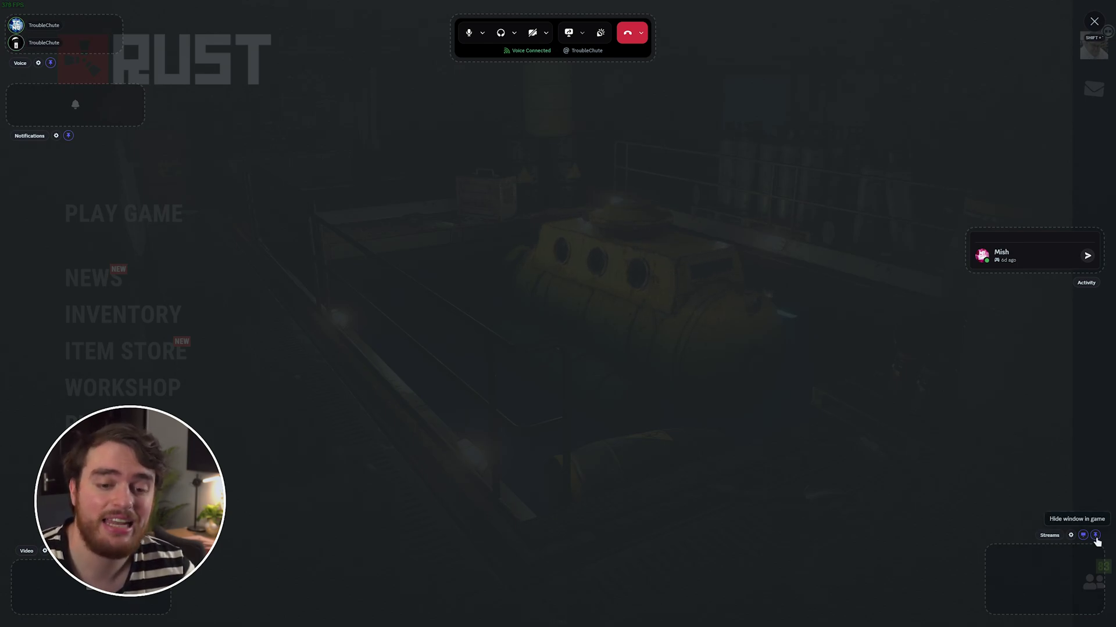
pyautogui.click(1095, 535)
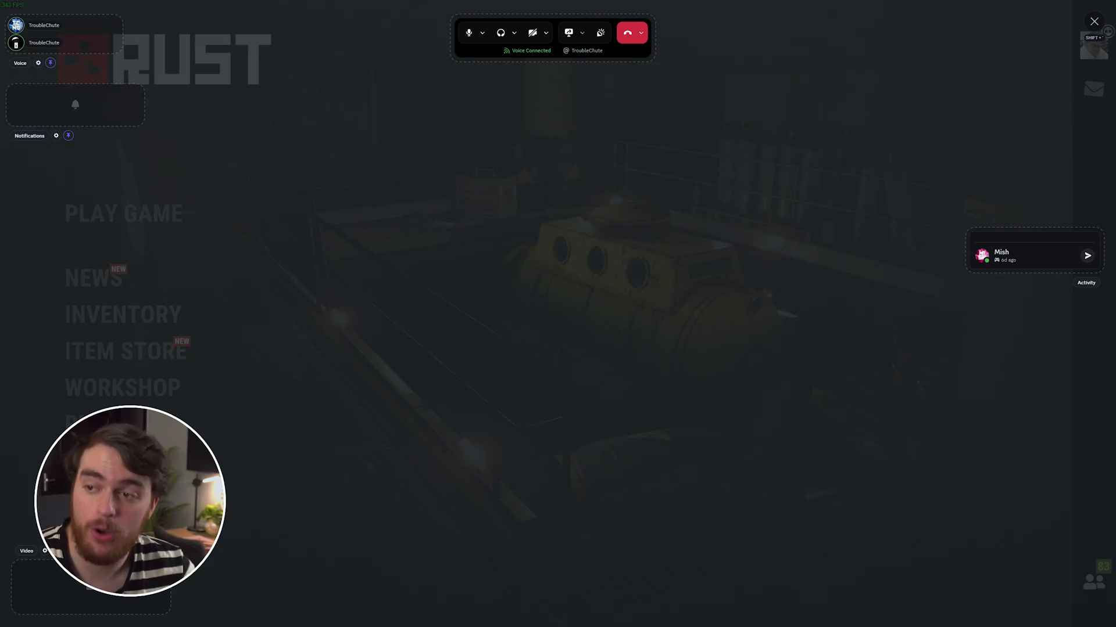
# Step: Check the live stream in the Streams widget both in the game and in the overlay
pyautogui.hotkey('shift', '`')
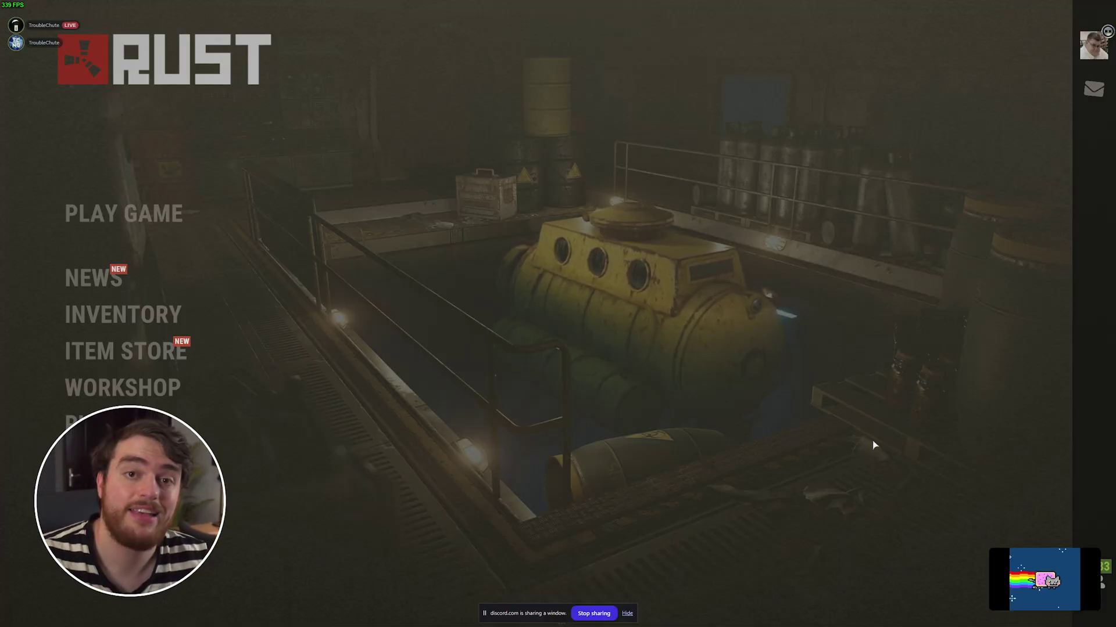
pyautogui.hotkey('shift', '`')
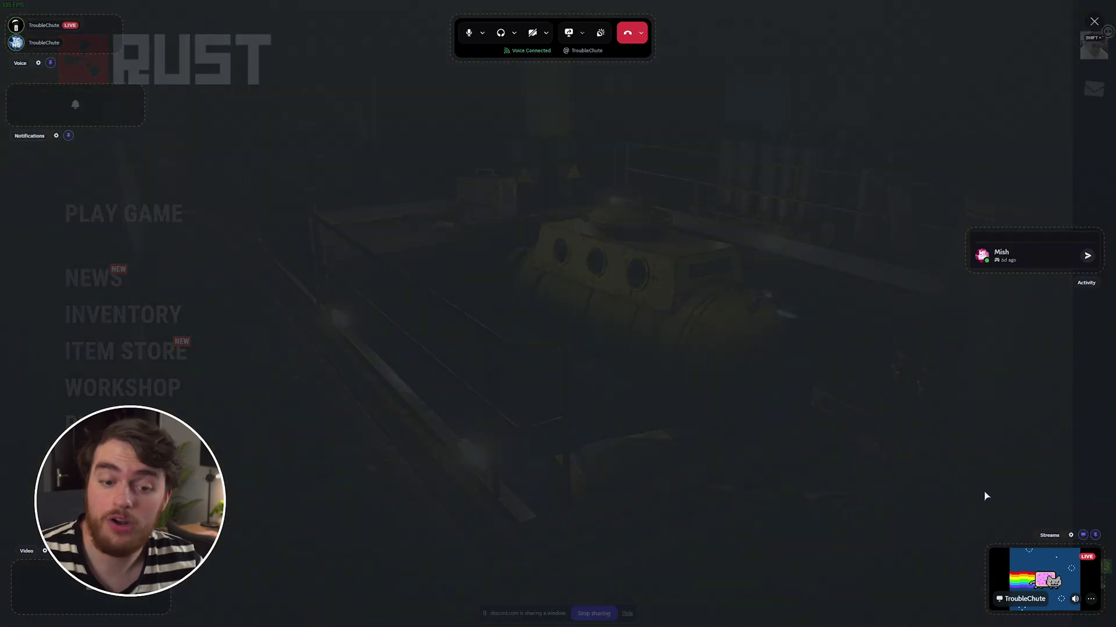
pyautogui.hotkey('shift', '`')
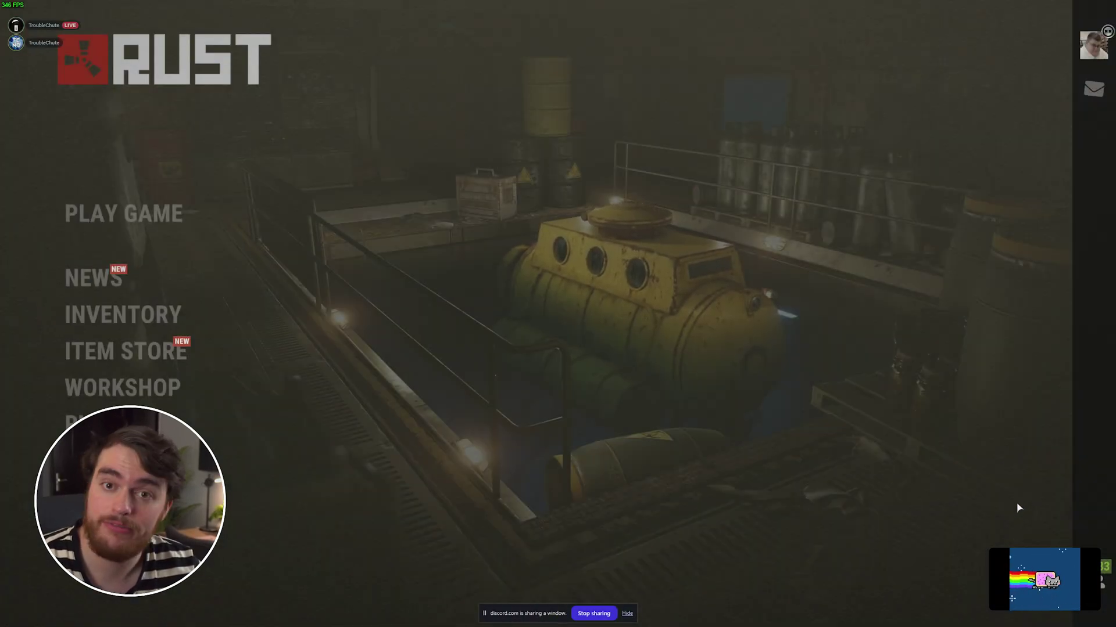
# Step: Try lowering the Streams widget's Opacity to about half, check it in the game, and restore it to full
pyautogui.hotkey('shift', '`')
pyautogui.click(1070, 535)
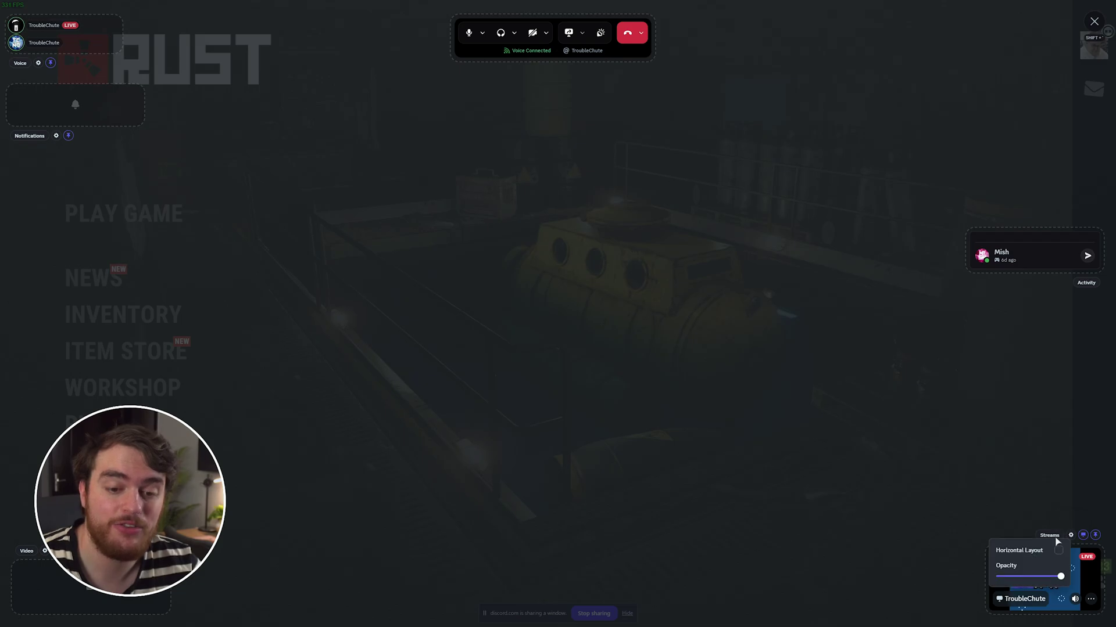
pyautogui.moveTo(1028, 576); pyautogui.dragTo(1026, 576)
pyautogui.hotkey('shift', '`')
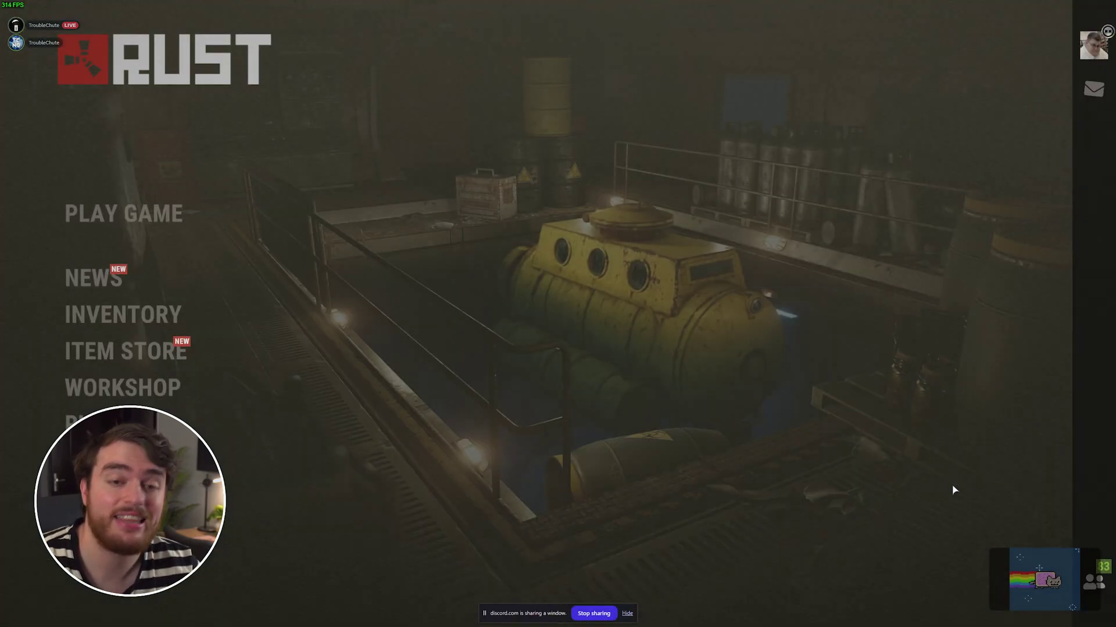
pyautogui.hotkey('shift', '`')
pyautogui.click(1071, 535)
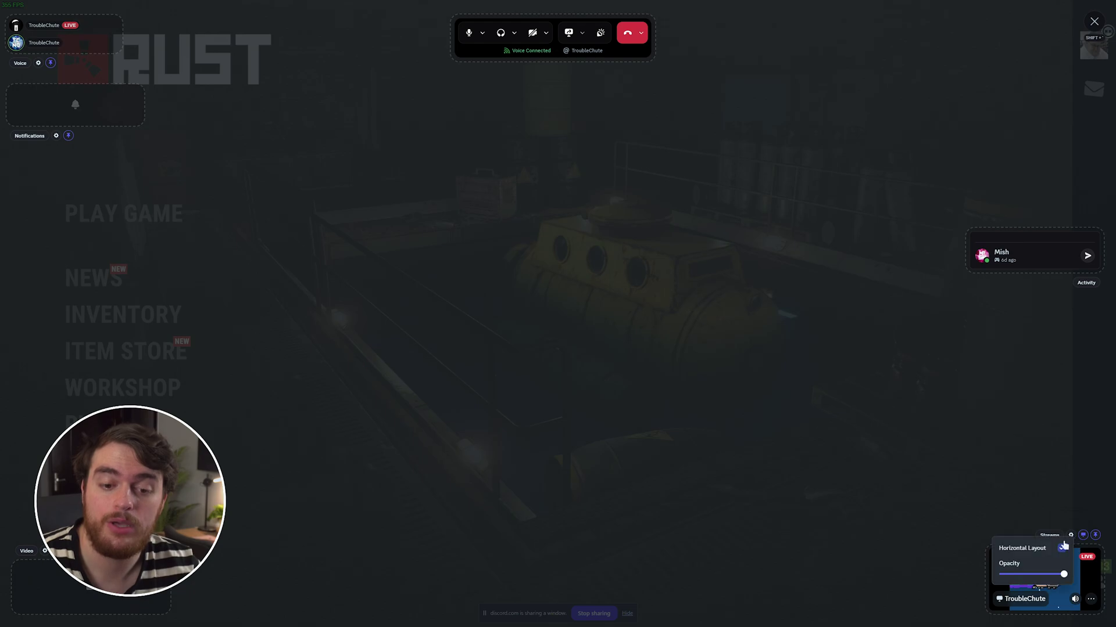
# Step: Switch the Streams widget's Horizontal Layout back off and check the stream in and out of the overlay
pyautogui.click(1071, 535)
pyautogui.click(1071, 536)
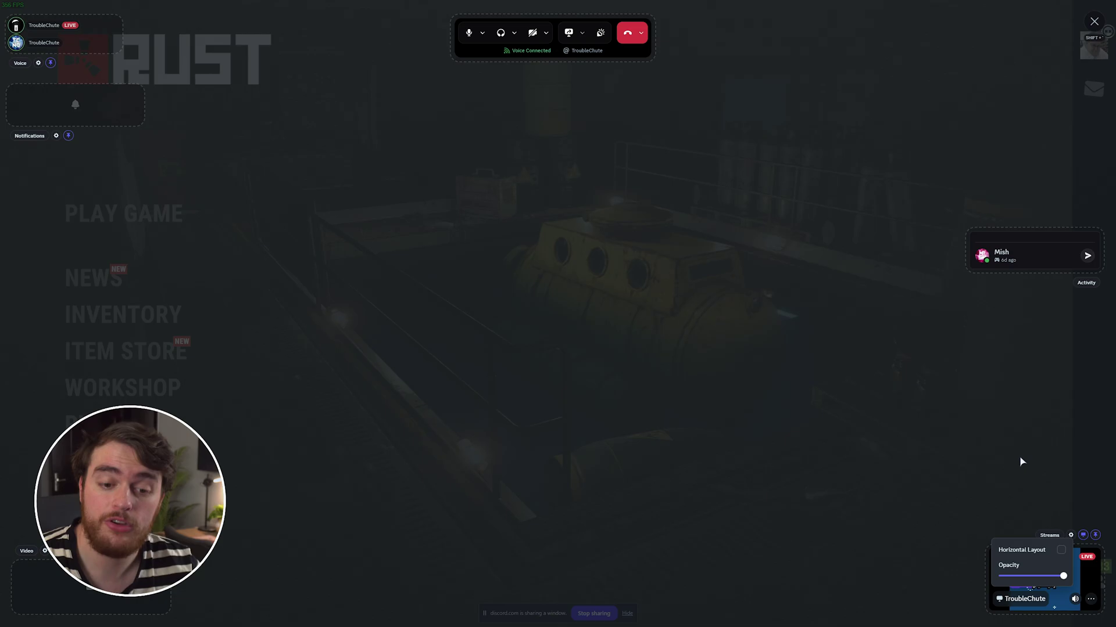
pyautogui.click(1038, 480)
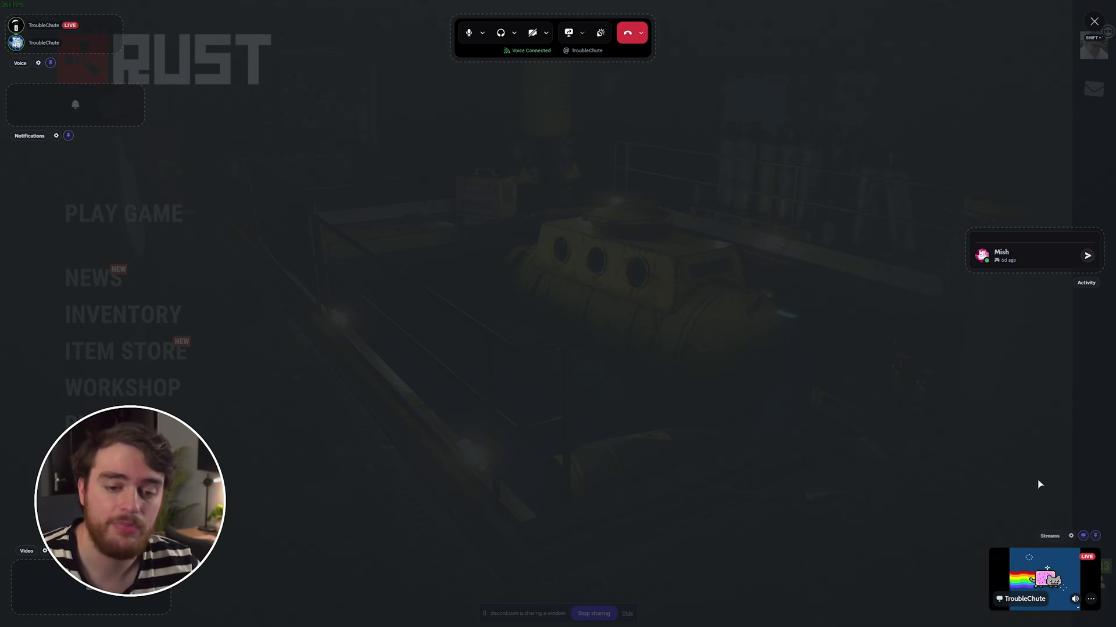
pyautogui.hotkey('shift', '`')
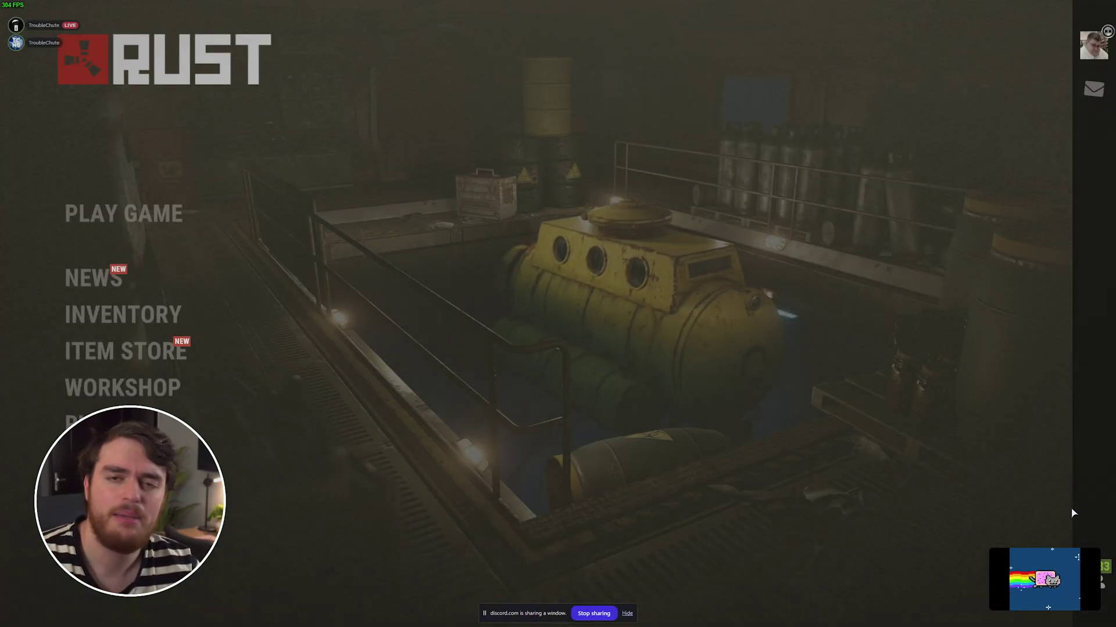
pyautogui.hotkey('shift', '`')
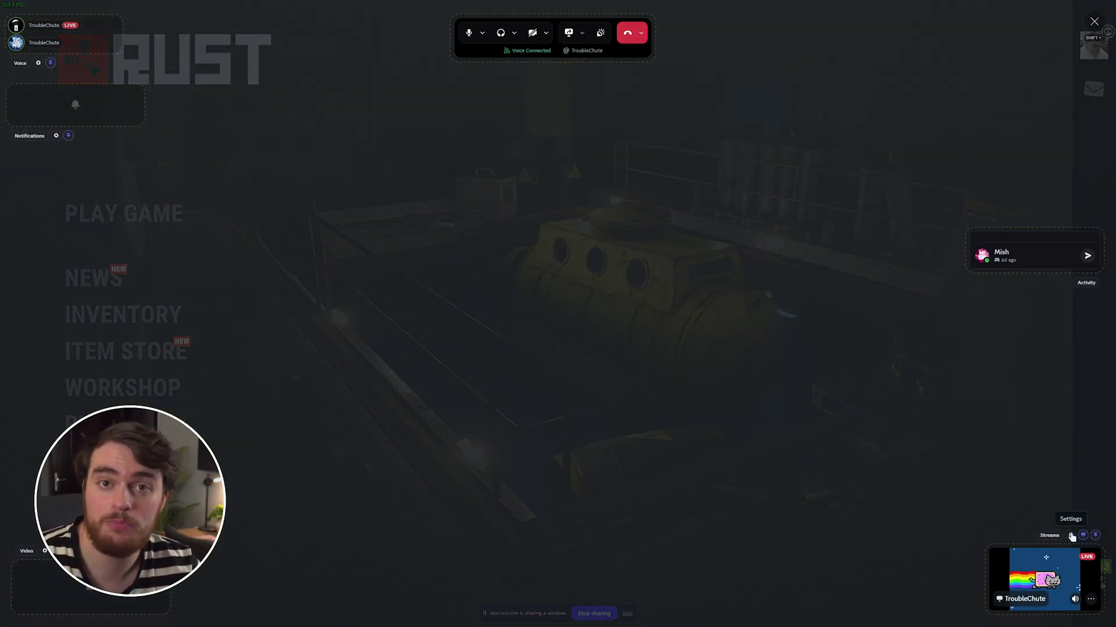
pyautogui.hotkey('shift', '`')
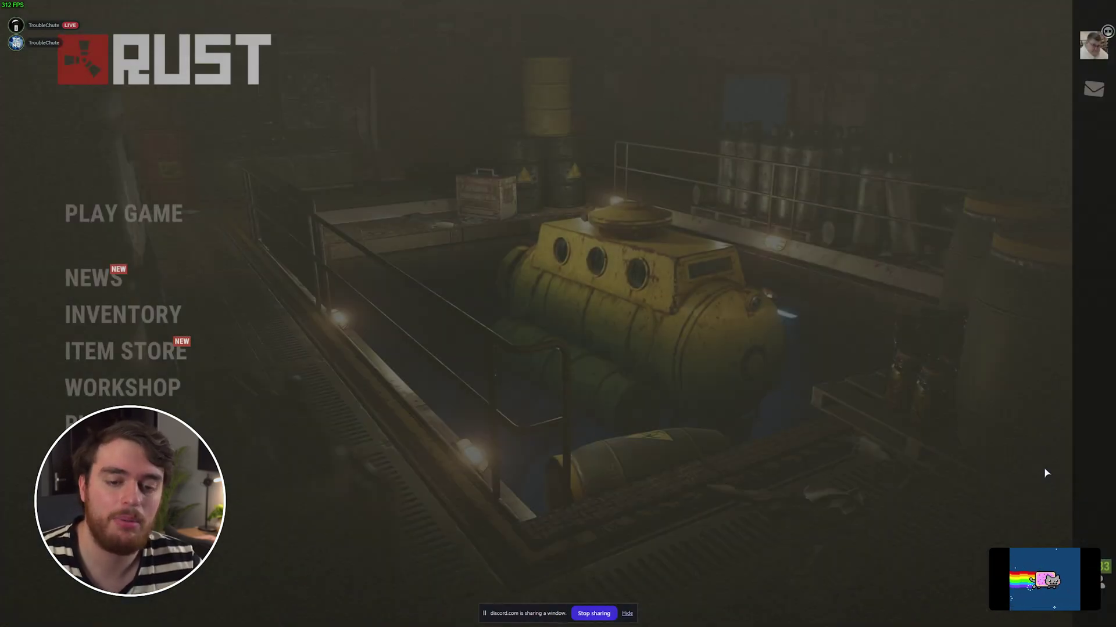
# Step: Try the live stream's mute and options, increase Stream Zoom until it fills the widget, and reset the zoom to minimum
pyautogui.hotkey('shift', '`')
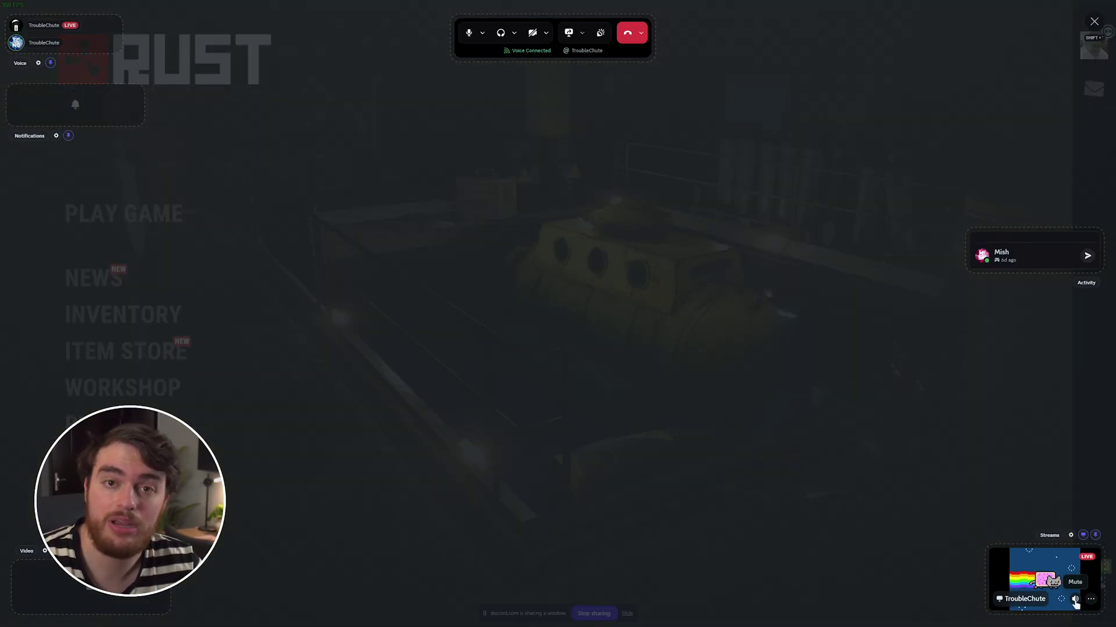
pyautogui.click(1075, 599)
pyautogui.click(1092, 601)
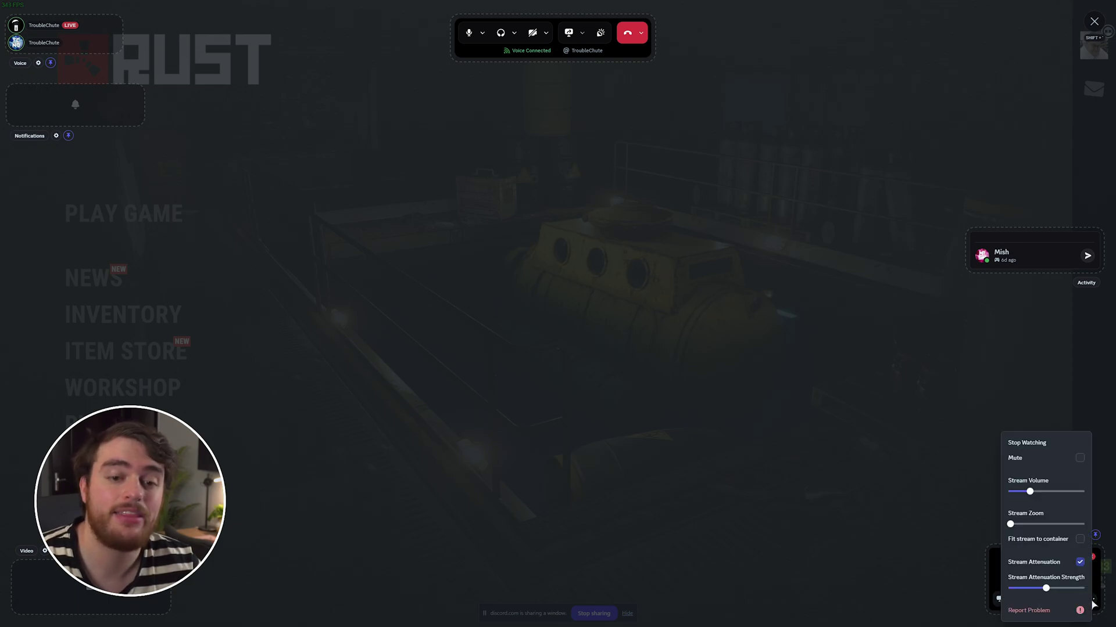
pyautogui.moveTo(1010, 524); pyautogui.dragTo(1031, 525)
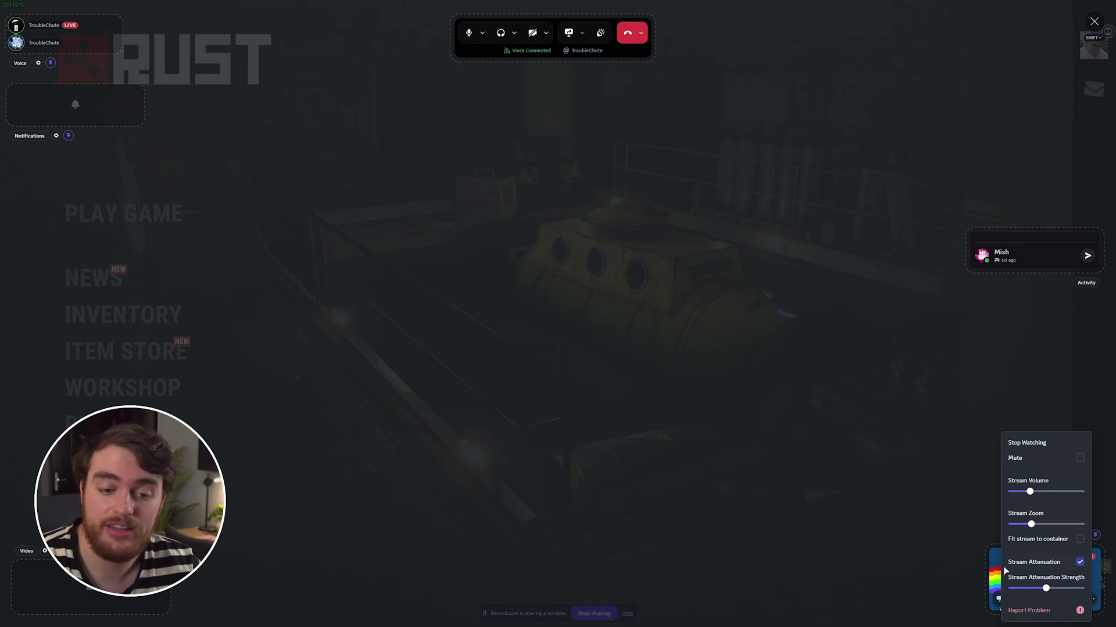
pyautogui.press('Escape')
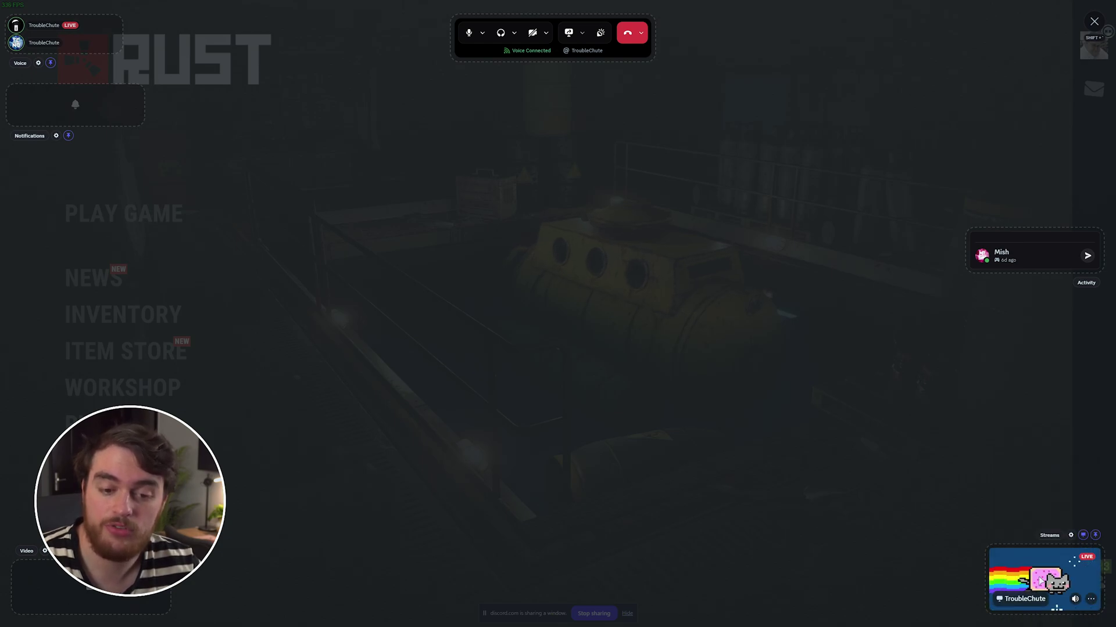
pyautogui.click(1095, 600)
pyautogui.moveTo(1029, 526); pyautogui.dragTo(1002, 527)
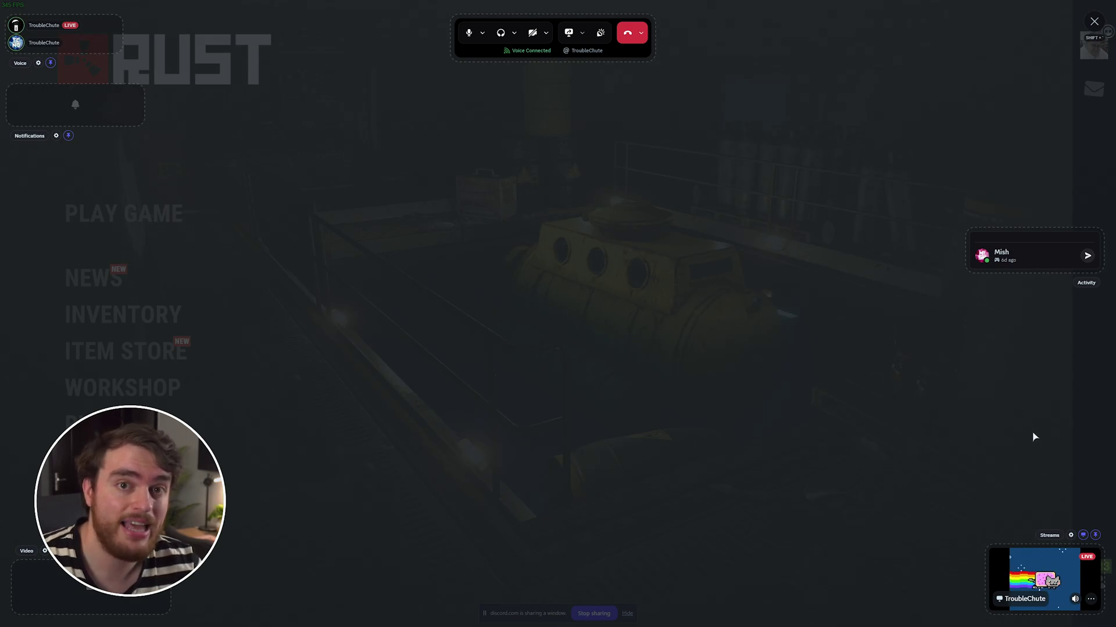
# Step: Check the Streams widget's watch option for the live stream both in the overlay and in the game
pyautogui.hotkey('shift', '`')
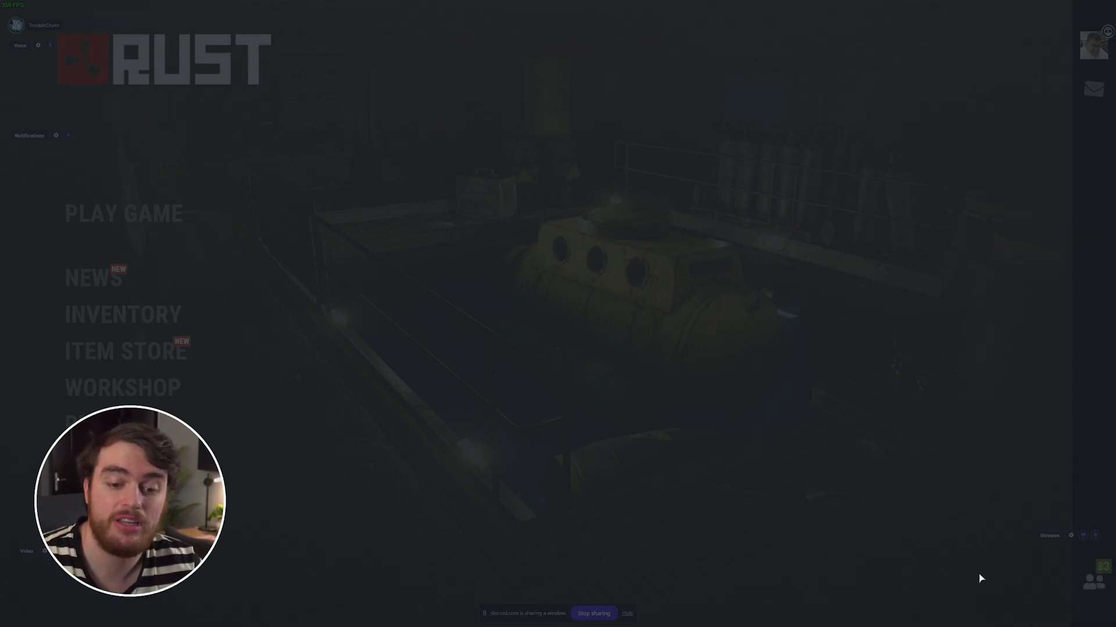
pyautogui.hotkey('shift', '`')
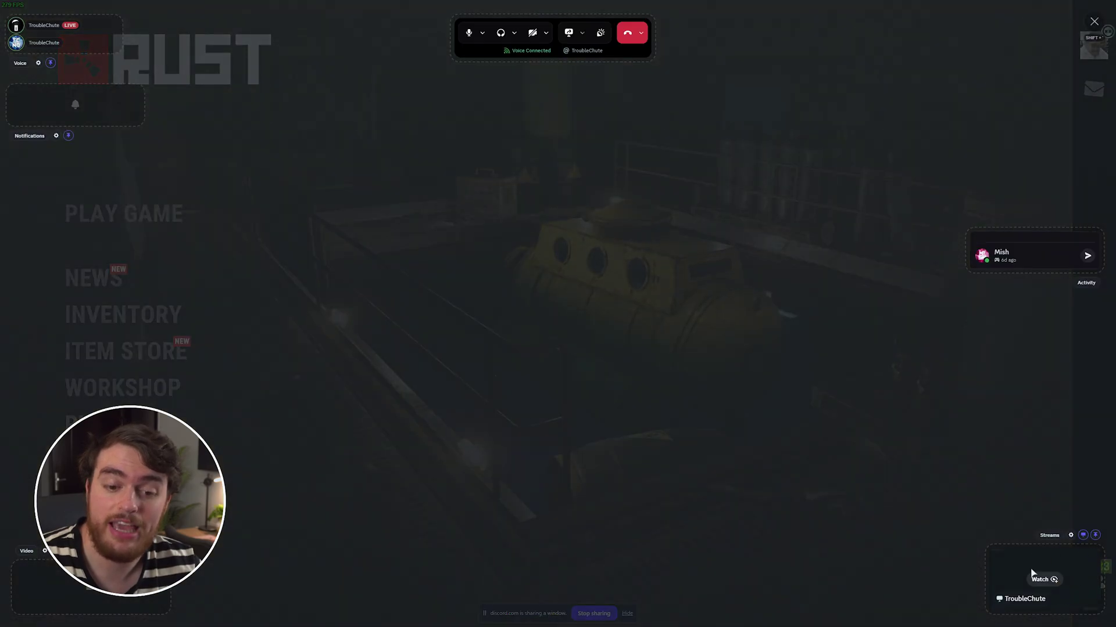
pyautogui.hotkey('shift', '`')
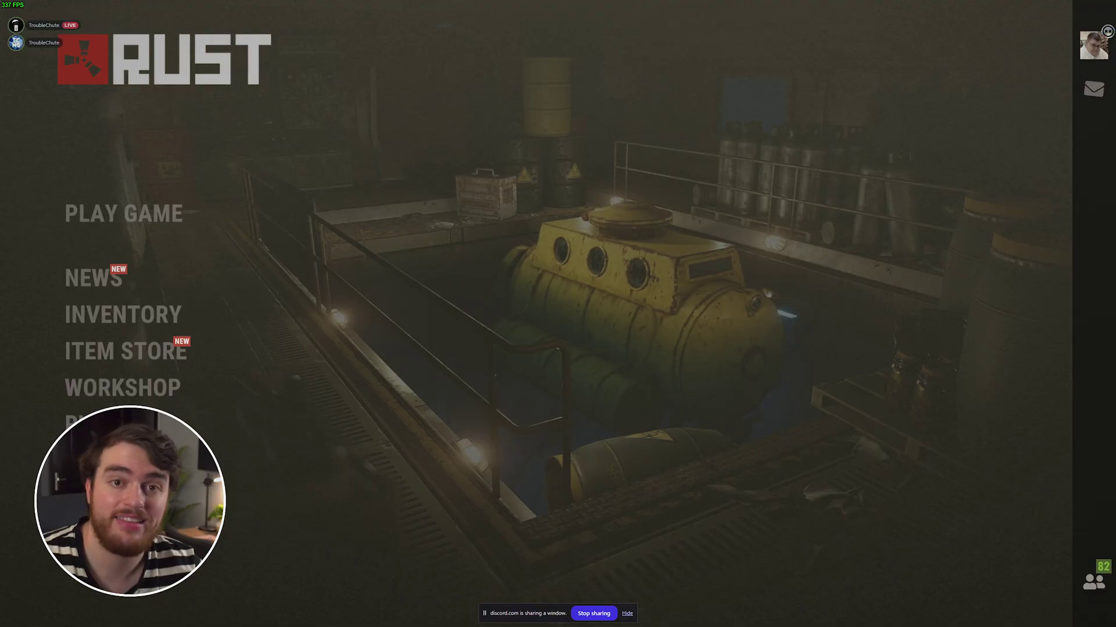
# Step: Send the friend listed in the Activity widget a message inviting them to play Rust
pyautogui.hotkey('shift', '`')
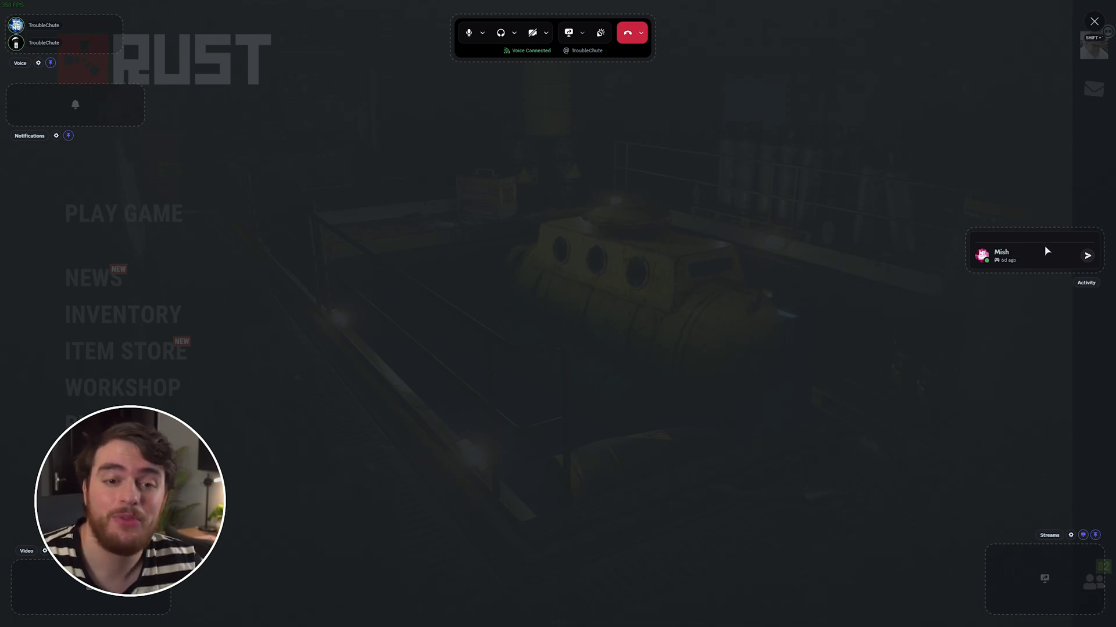
pyautogui.hotkey('shift', '`')
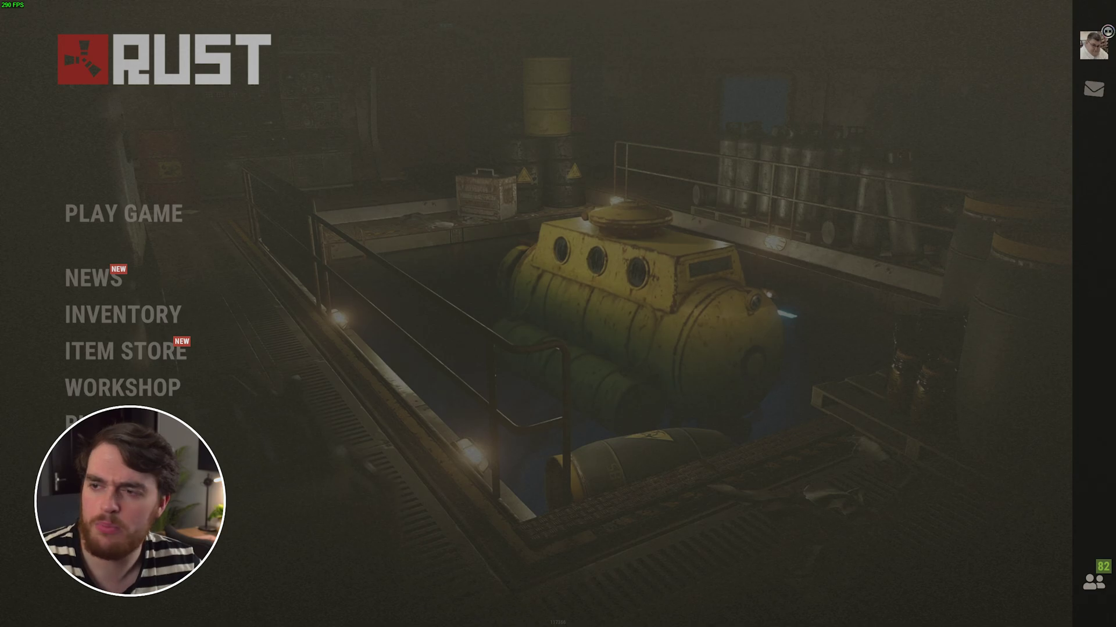
pyautogui.hotkey('shift', '`')
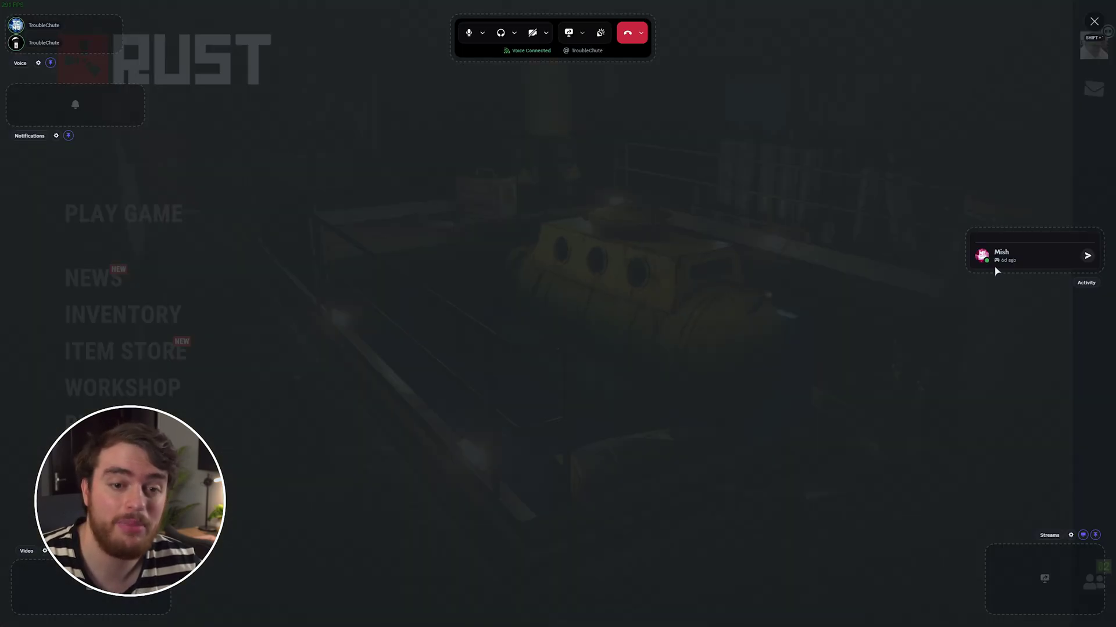
pyautogui.click(1087, 259)
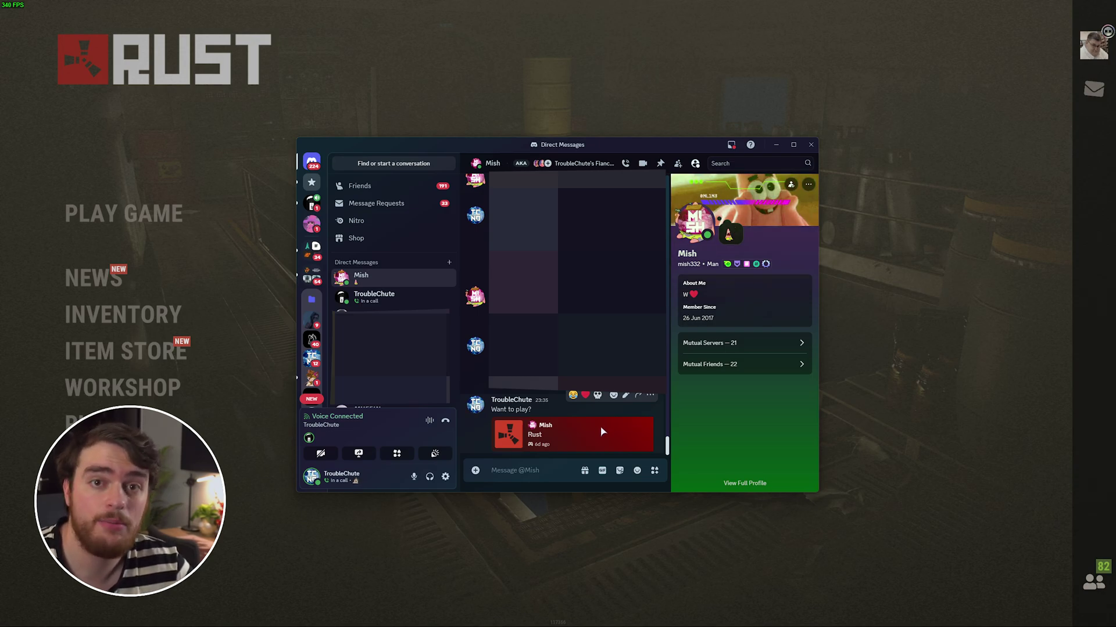
# Step: Move the overlay's call controls slightly along the upper edge, and try muting and unmuting the microphone
pyautogui.hotkey('shift', '`')
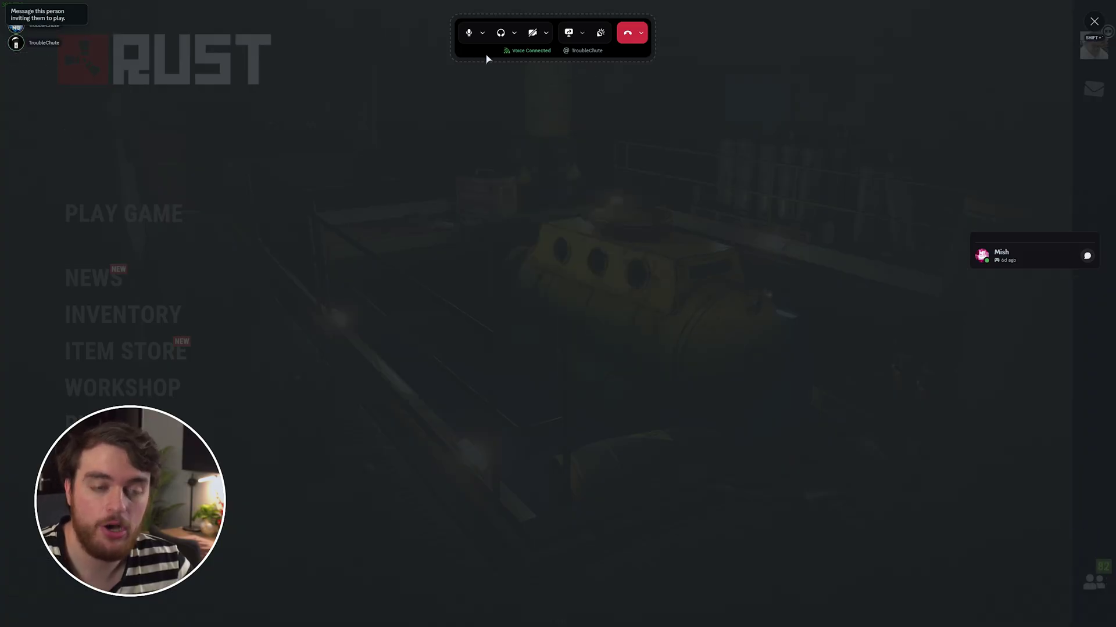
pyautogui.moveTo(487, 58); pyautogui.dragTo(519, 61)
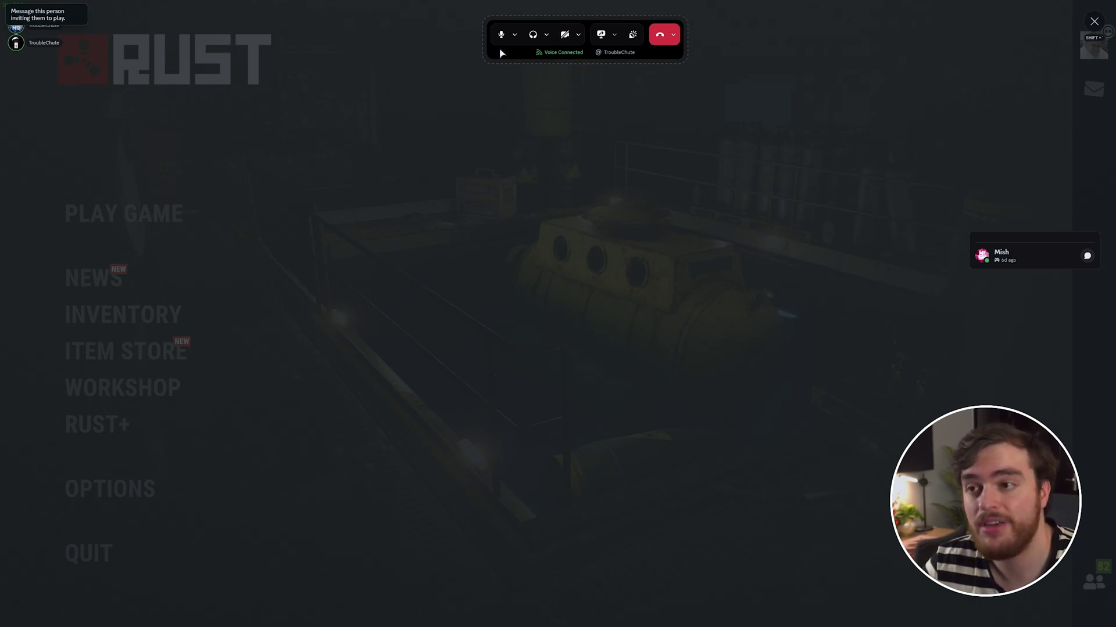
pyautogui.click(503, 40)
pyautogui.click(503, 40)
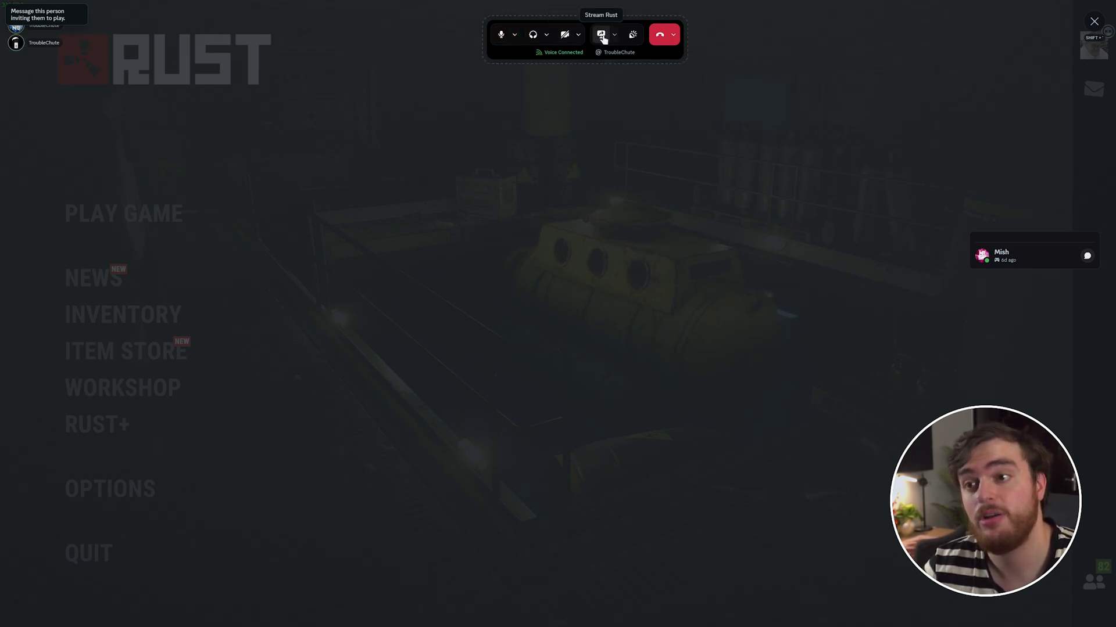
# Step: Check how the Voice widget shows names with Streamer Mode on, in the overlay and in the game
pyautogui.hotkey('shift', '`')
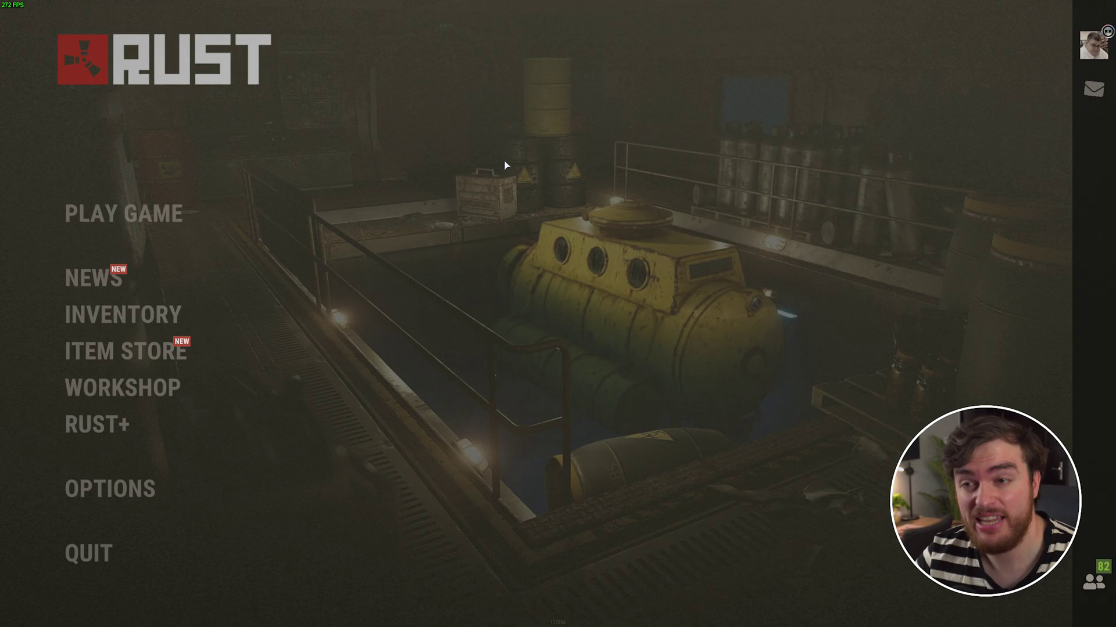
pyautogui.press('ctrl+Print')
pyautogui.press('Escape')
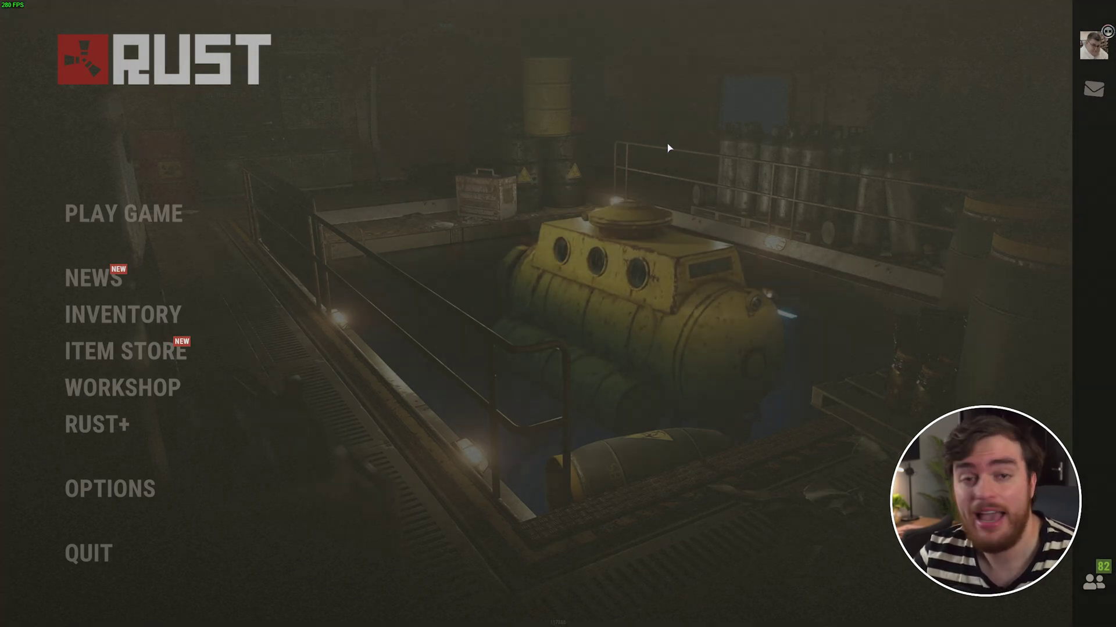
pyautogui.hotkey('shift', '`')
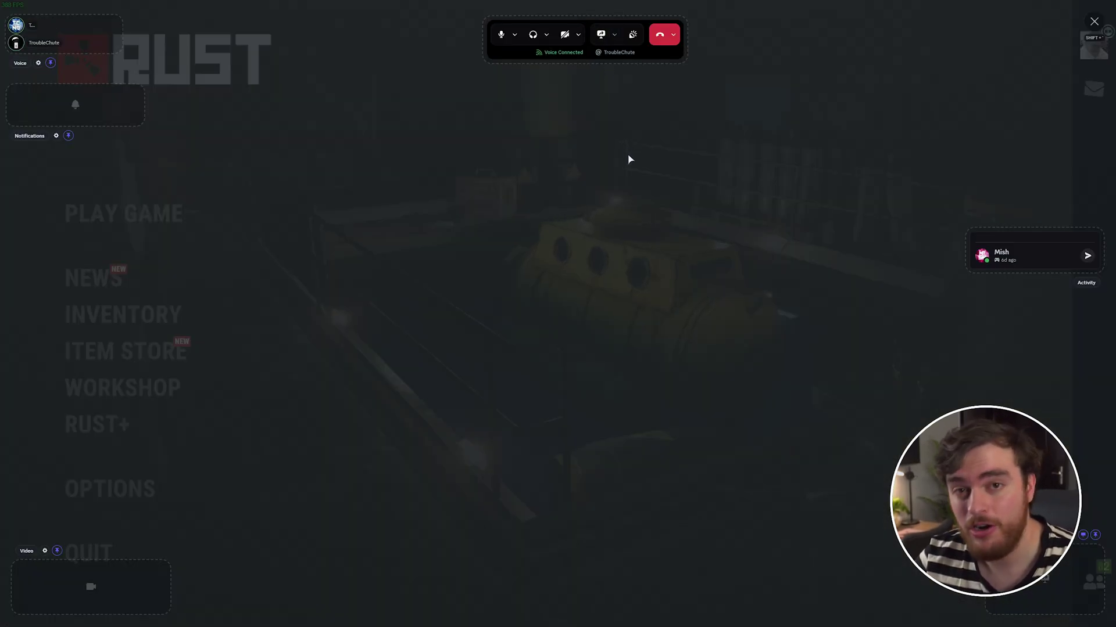
pyautogui.hotkey('shift', '`')
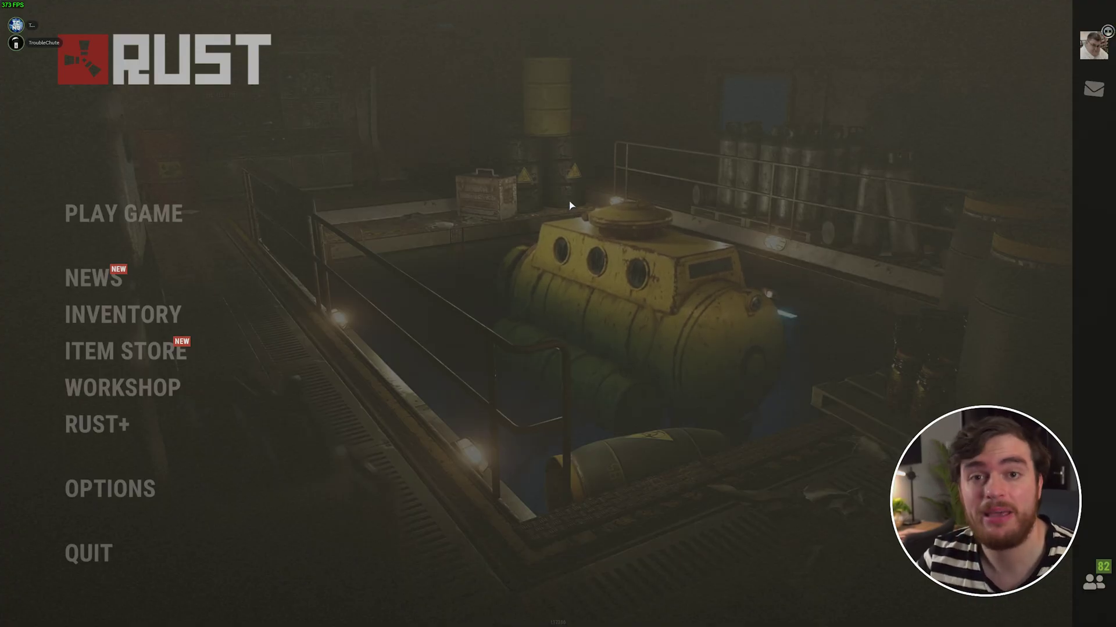
# Step: Inspect the Streamer Mode notice and usernames in the Discord window, and minimize it to return to the game
pyautogui.press('ctrl')
pyautogui.press('ctrl')
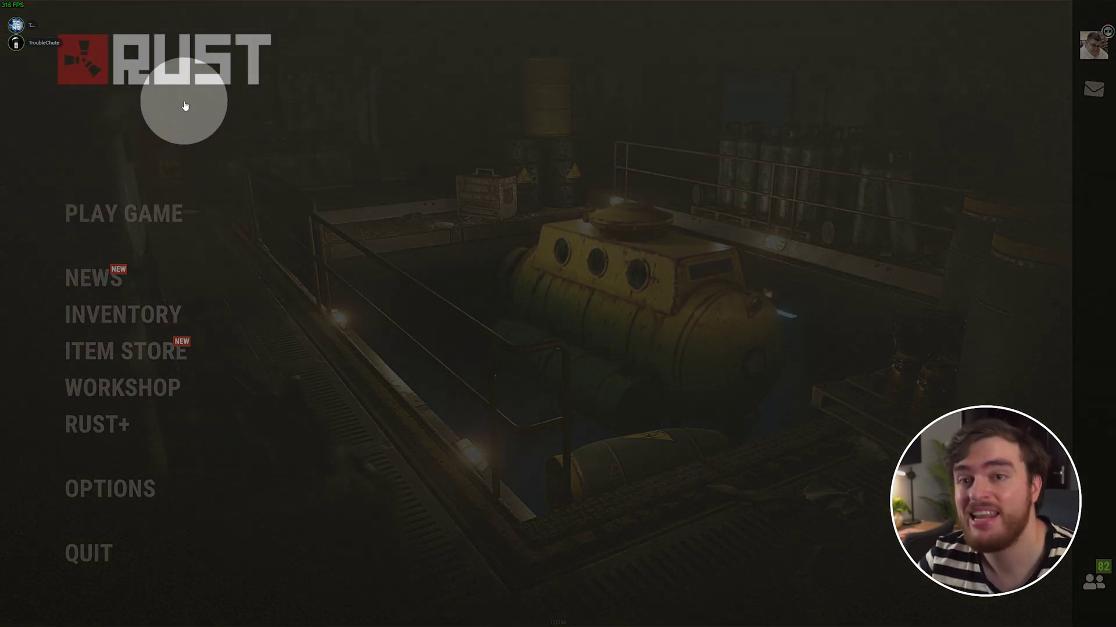
pyautogui.hotkey('shift', '`')
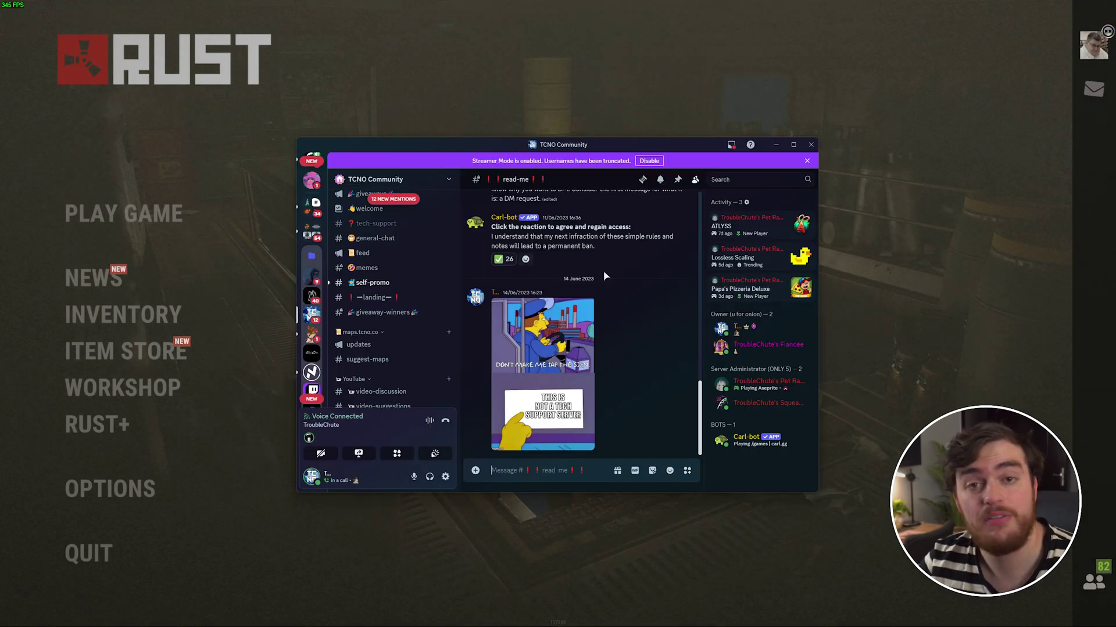
pyautogui.press('ctrl')
pyautogui.press('ctrl')
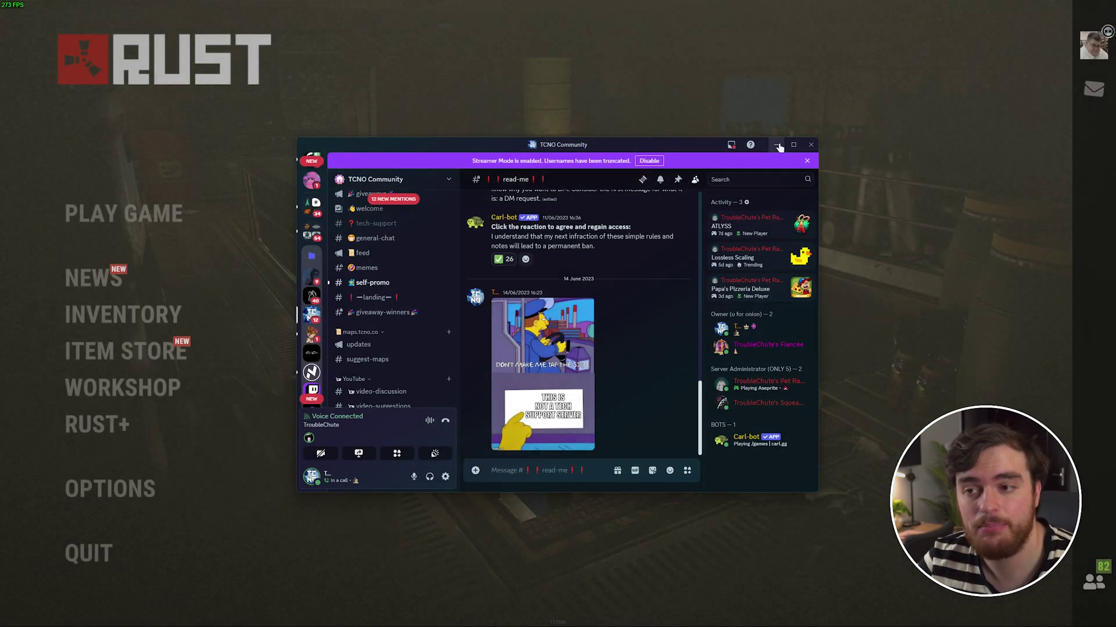
pyautogui.click(776, 144)
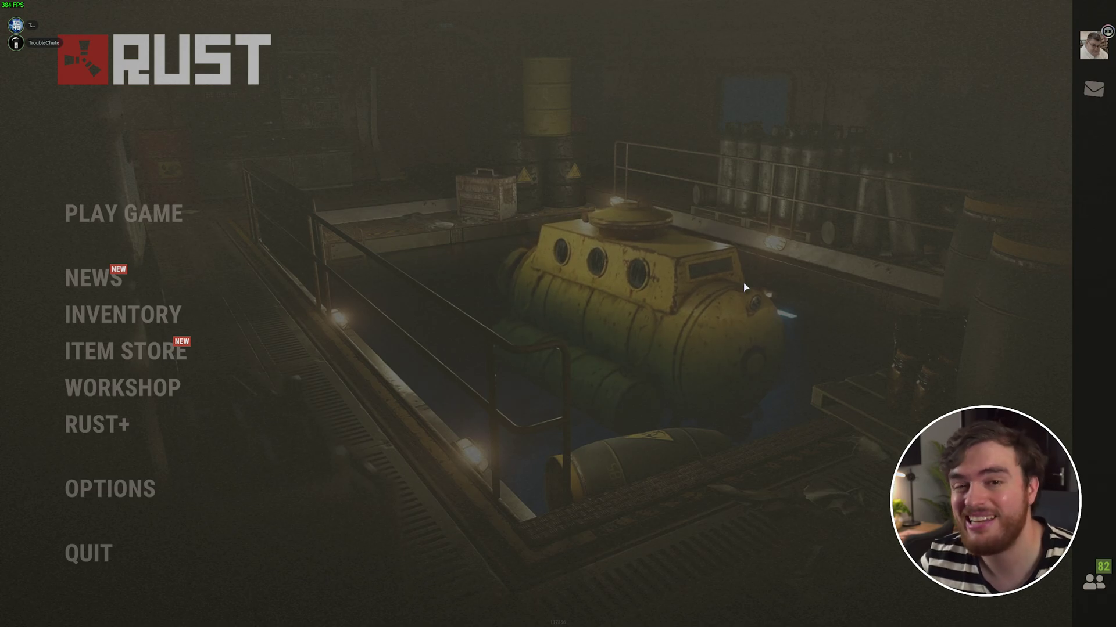
# Step: View the soundboard and the voice channel list in the overlay, and disconnect from the current call
pyautogui.hotkey('shift', '`')
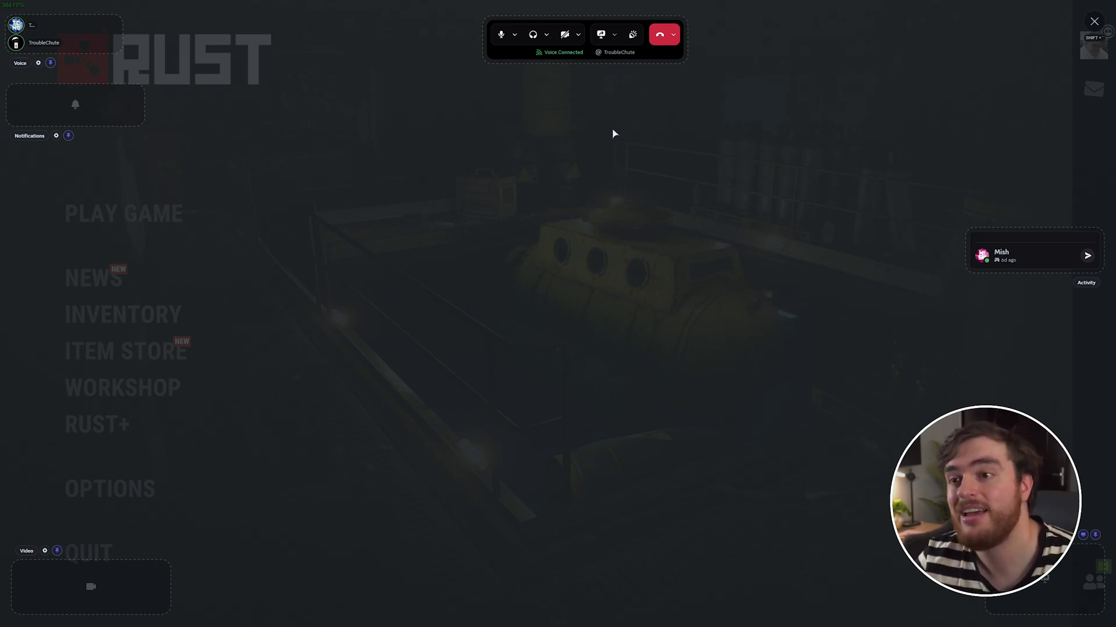
pyautogui.click(632, 36)
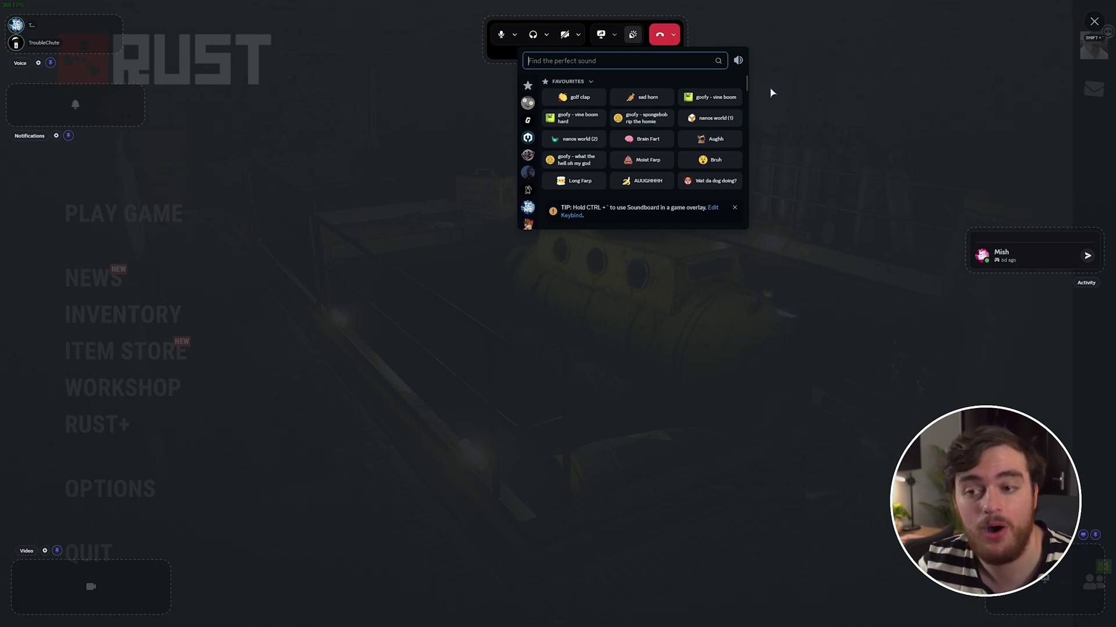
pyautogui.click(659, 36)
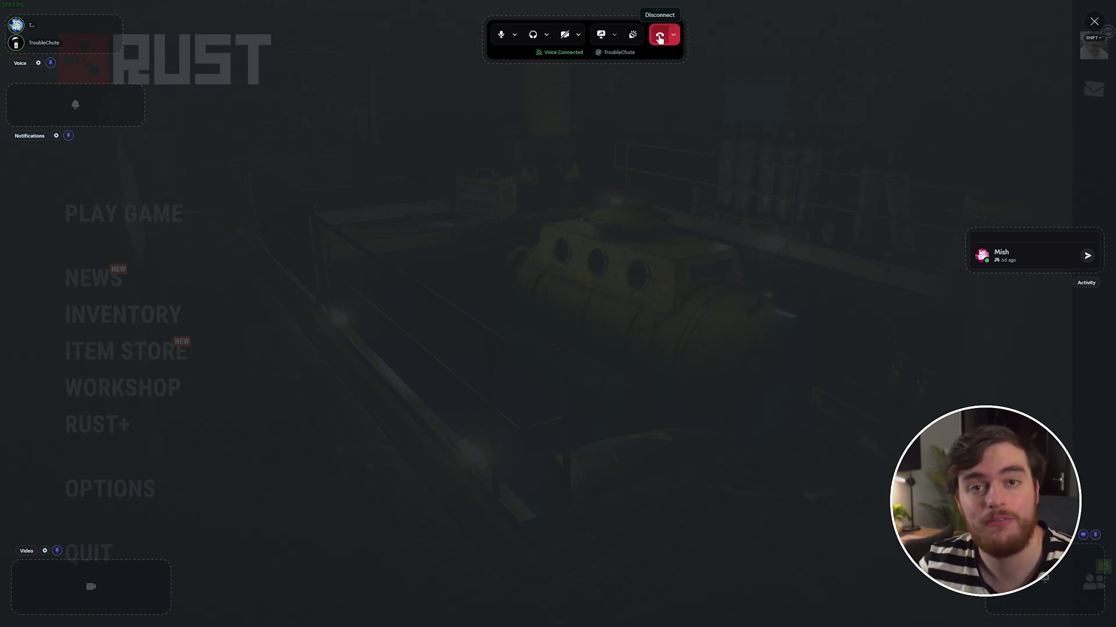
pyautogui.click(672, 36)
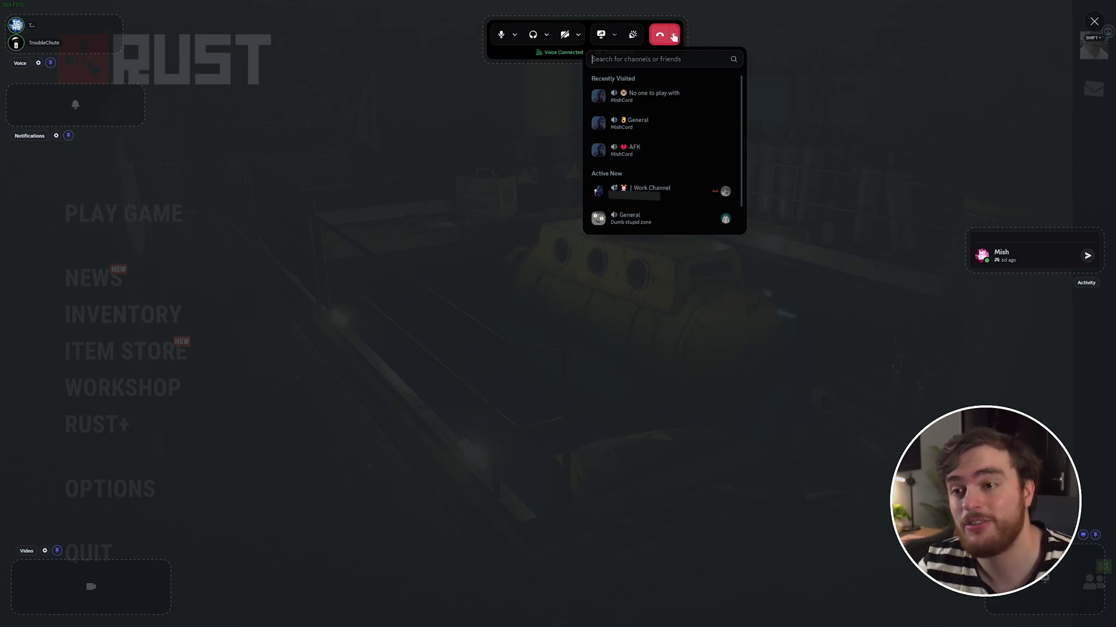
pyautogui.click(667, 37)
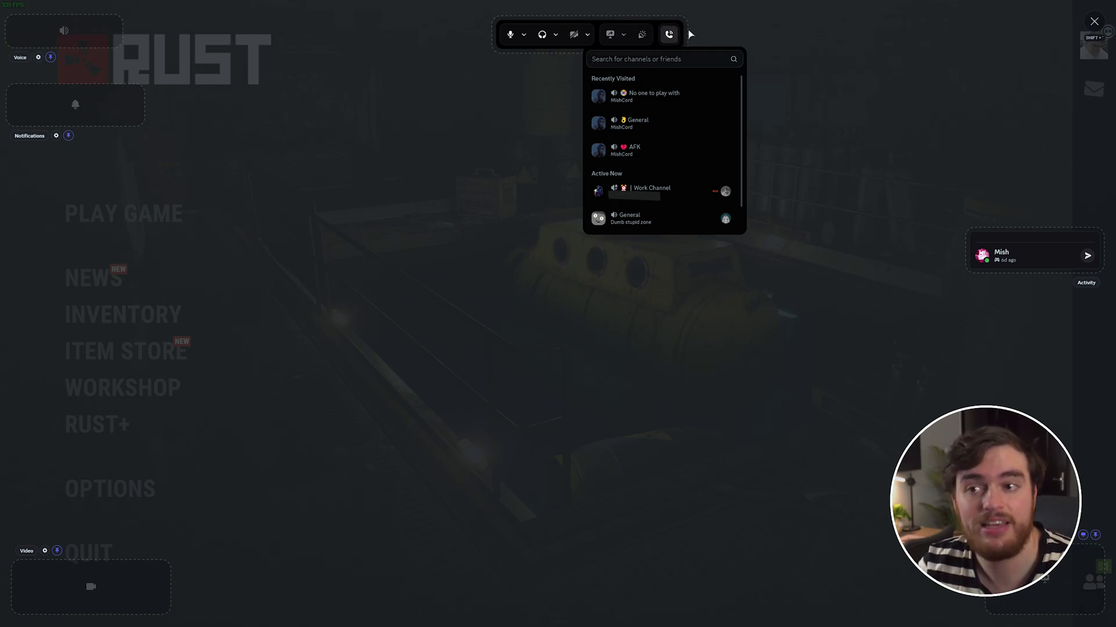
# Step: Join MishCord's "No one to play with" voice channel from the recently visited channels in the overlay
pyautogui.click(670, 34)
pyautogui.click(669, 33)
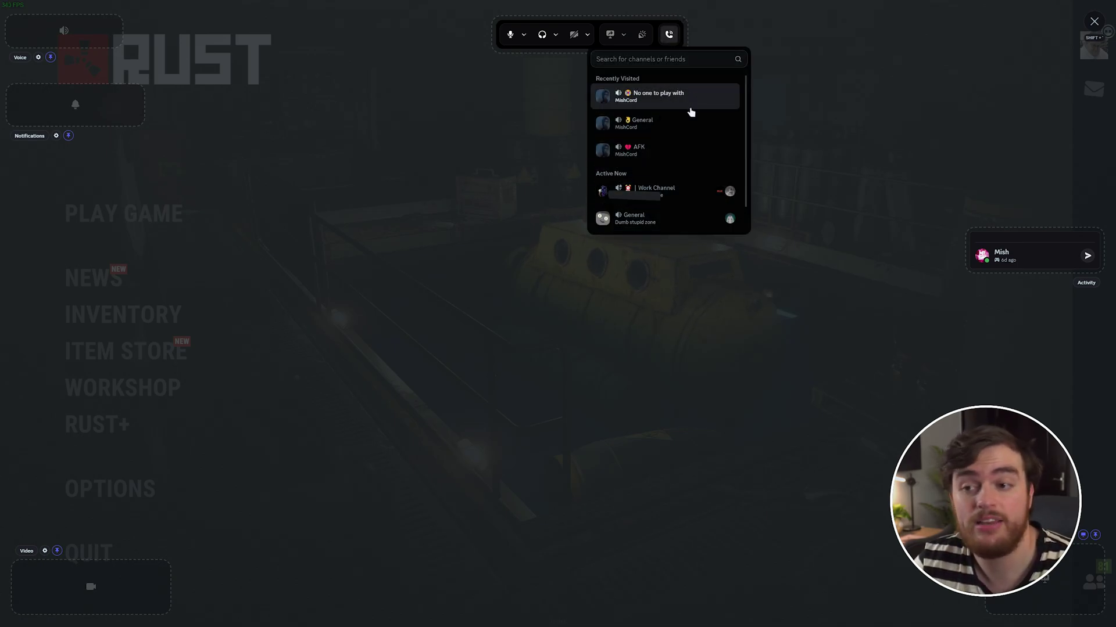
pyautogui.click(680, 96)
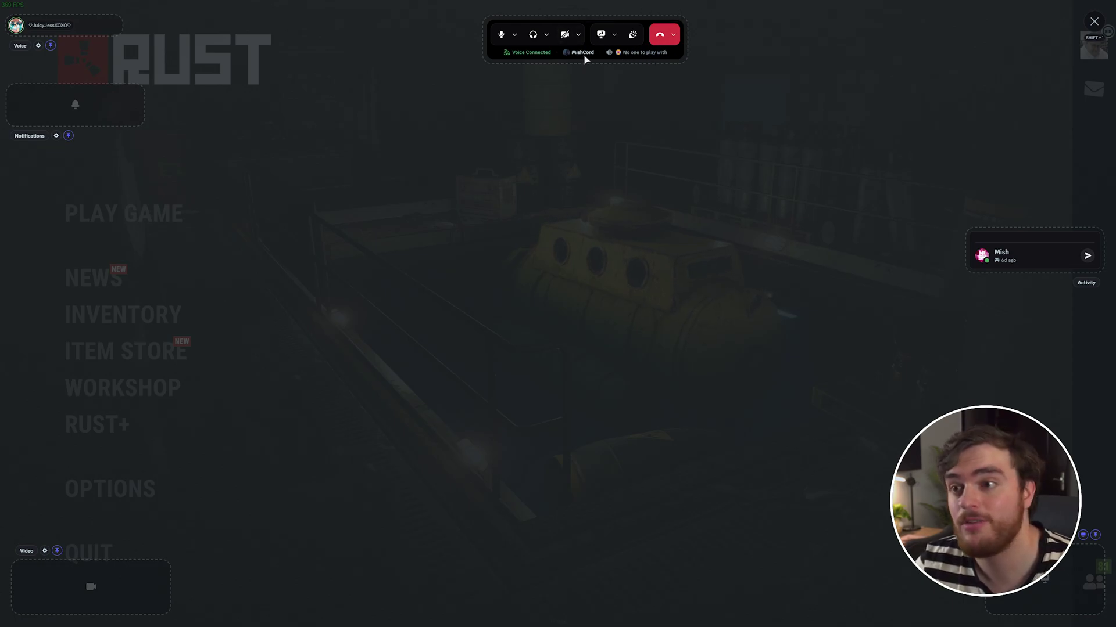
pyautogui.click(520, 54)
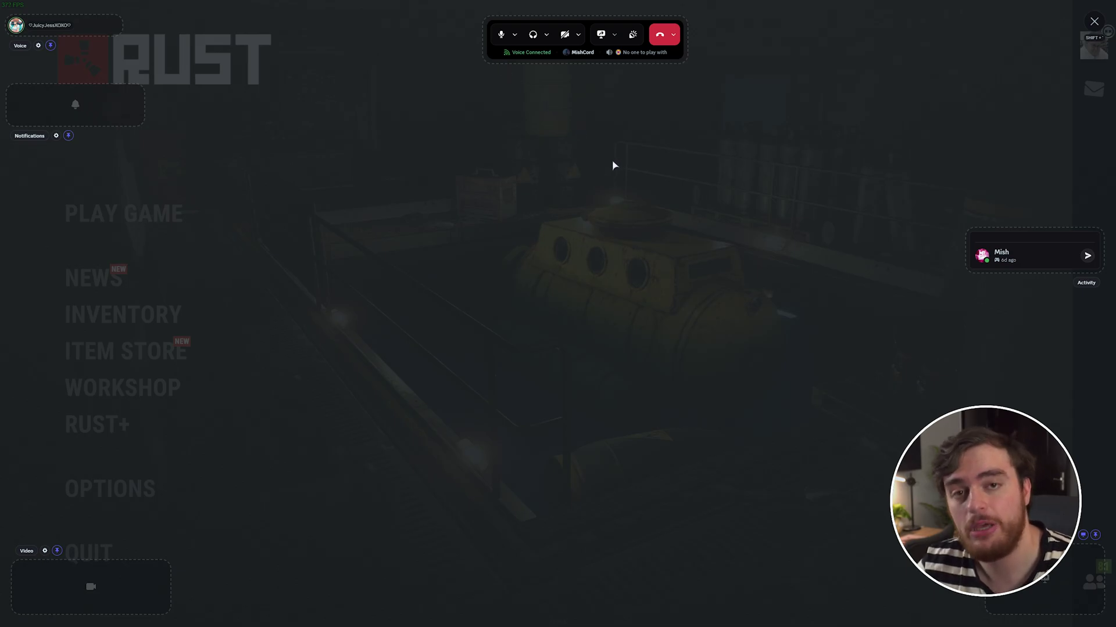
# Step: Move the Voice widget directly below the hardware performance readout and check it in the game
pyautogui.hotkey('shift', '`')
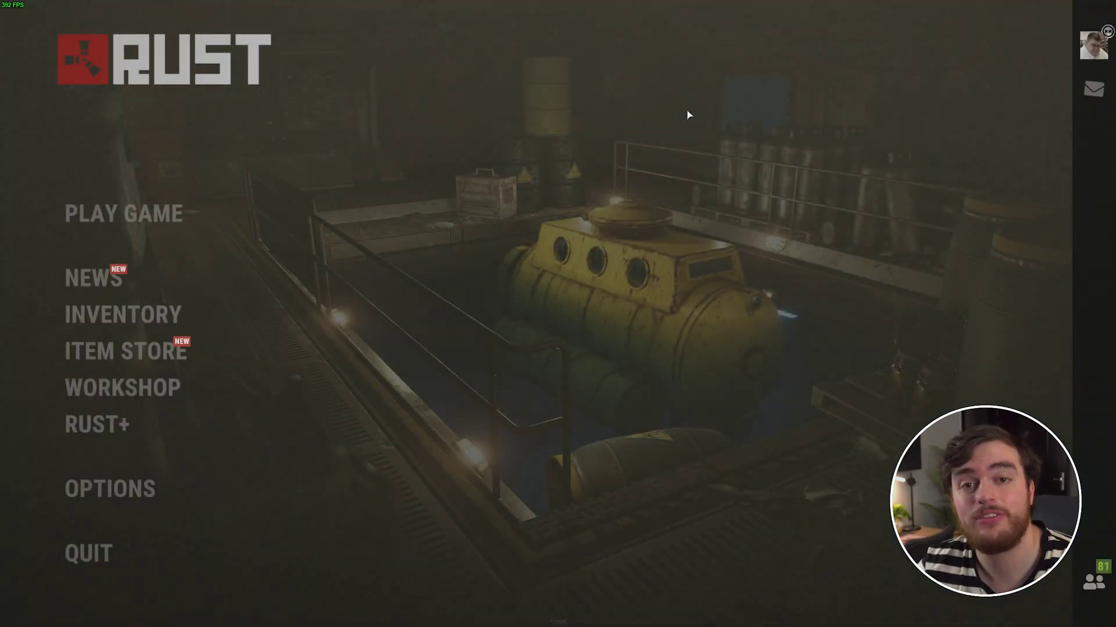
pyautogui.hotkey('shift', '`')
pyautogui.hotkey('shift', '`')
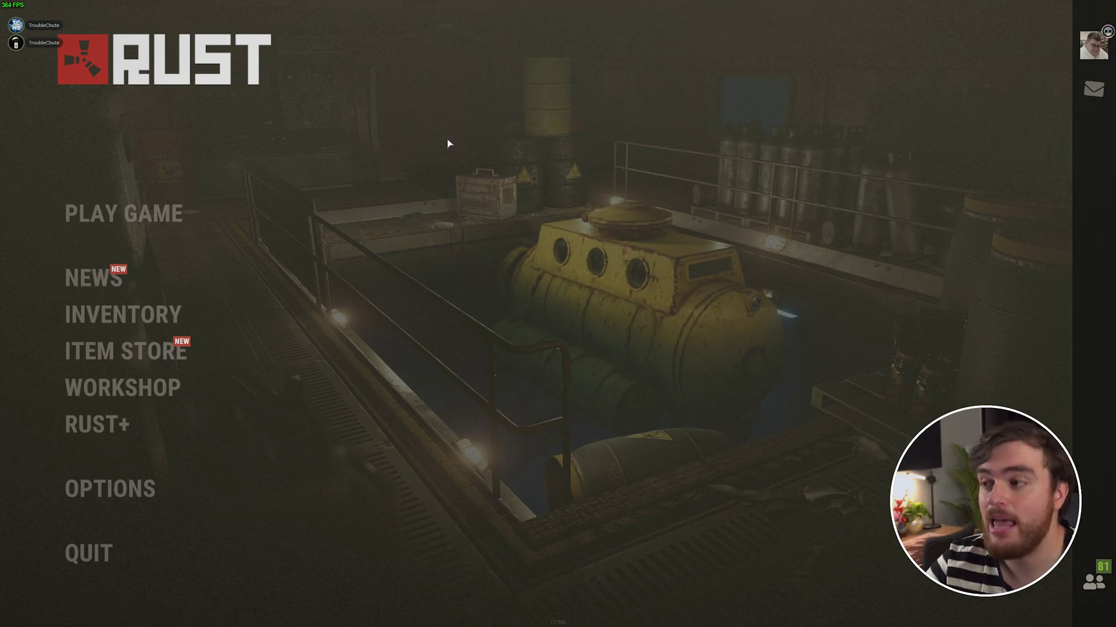
pyautogui.hotkey('shift', '`')
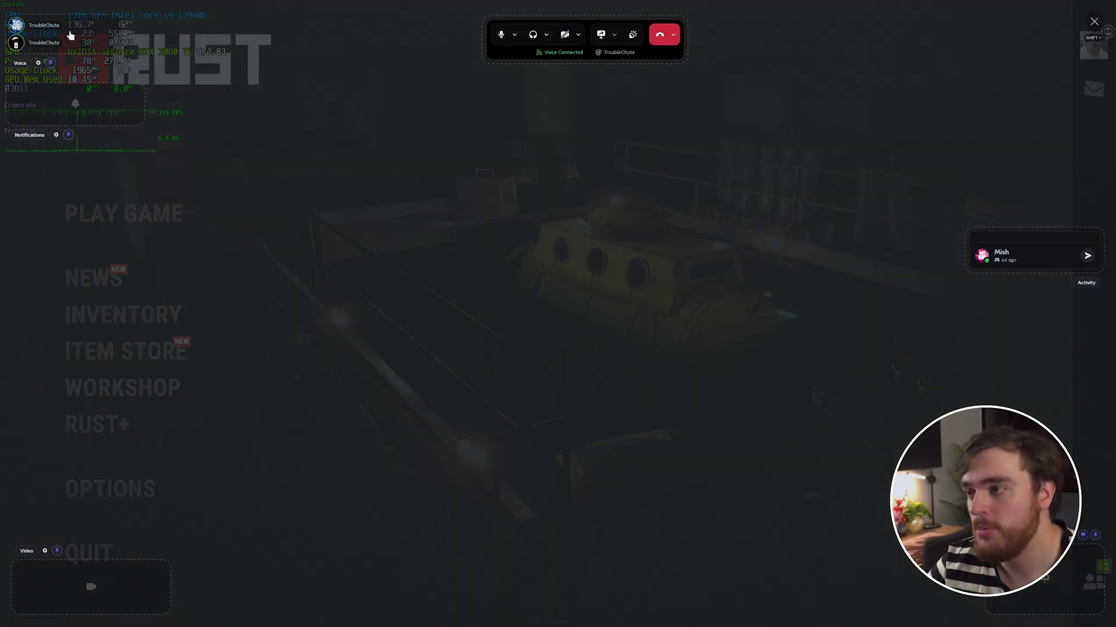
pyautogui.hotkey('shift', '`')
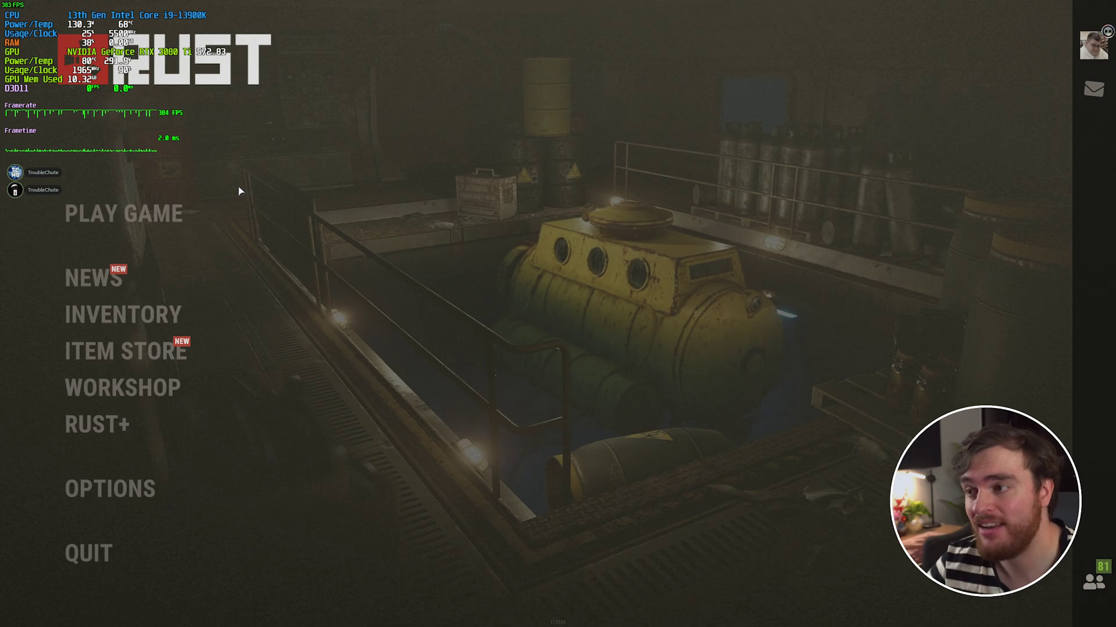
pyautogui.click(151, 215)
pyautogui.scroll(-2, 610, 347)
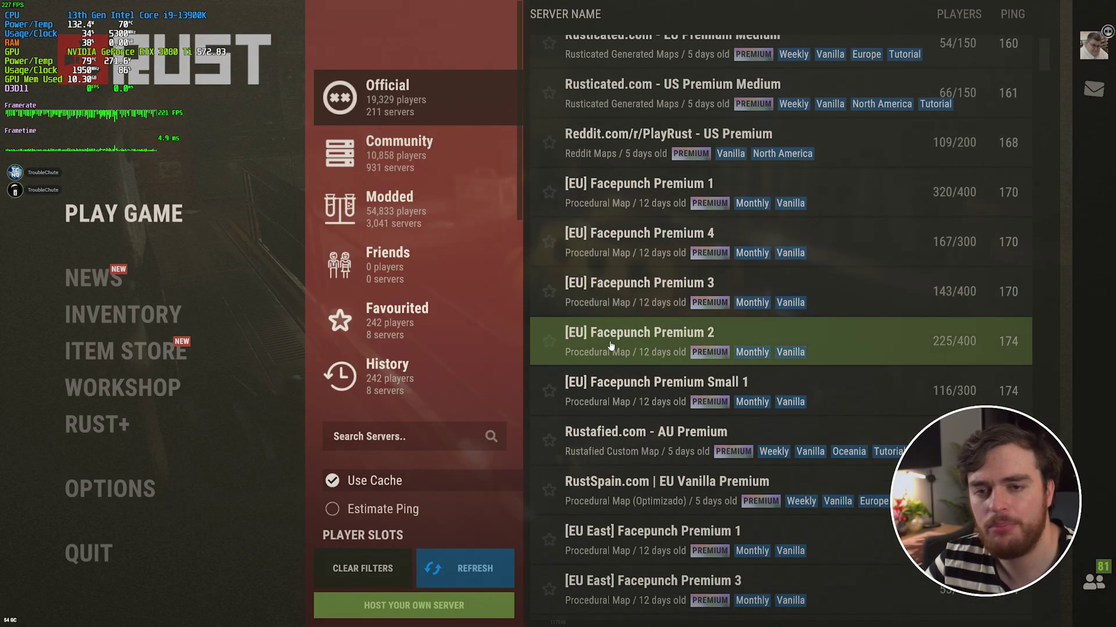
pyautogui.scroll(2, 610, 346)
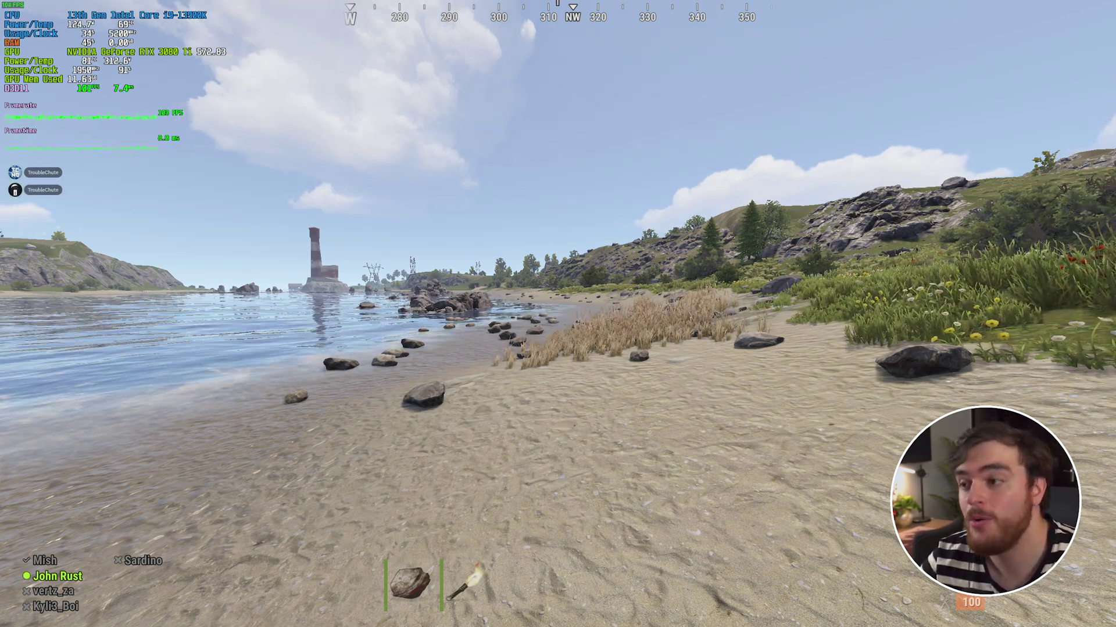
# Step: Enable the Legacy Overlay in Discord's Game Overlay settings and expand its per-game overrides
pyautogui.hotkey('shift', '`')
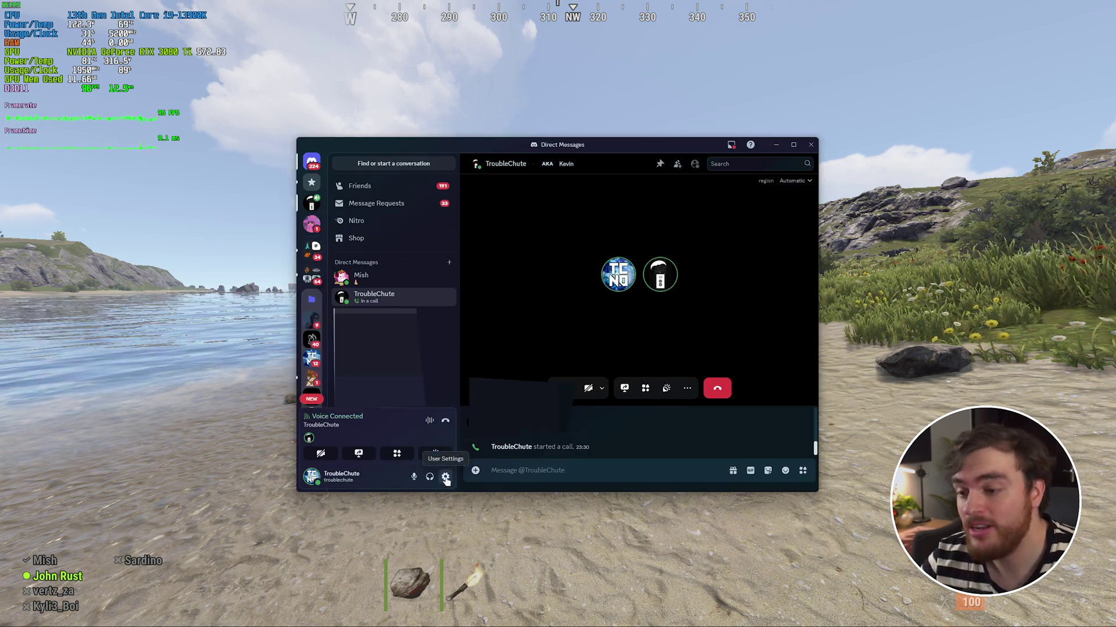
pyautogui.click(441, 474)
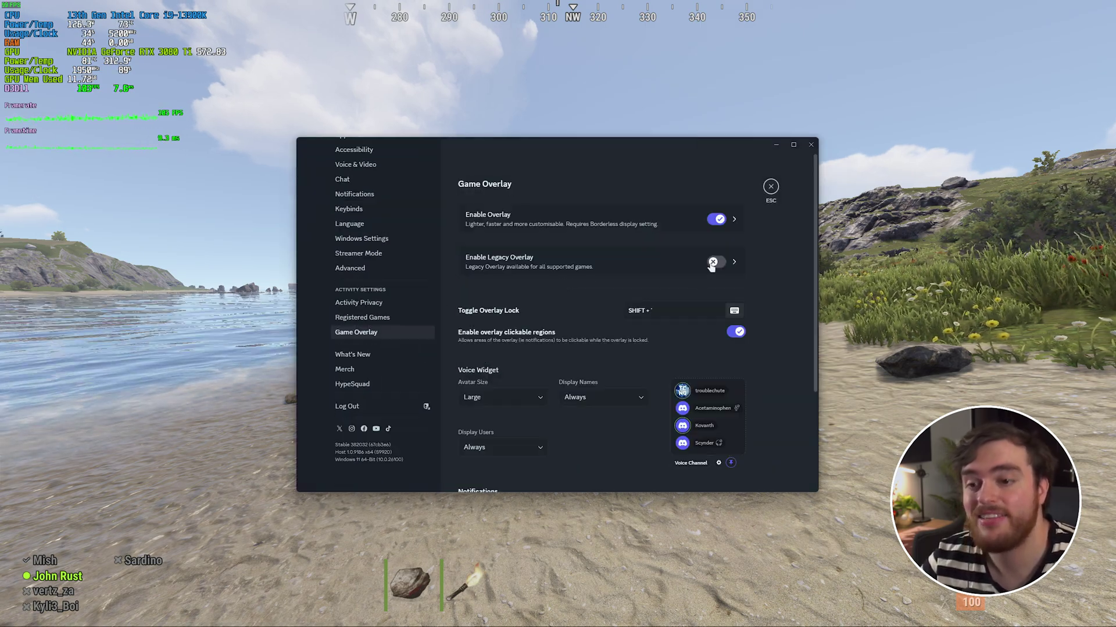
pyautogui.click(717, 262)
pyautogui.click(733, 261)
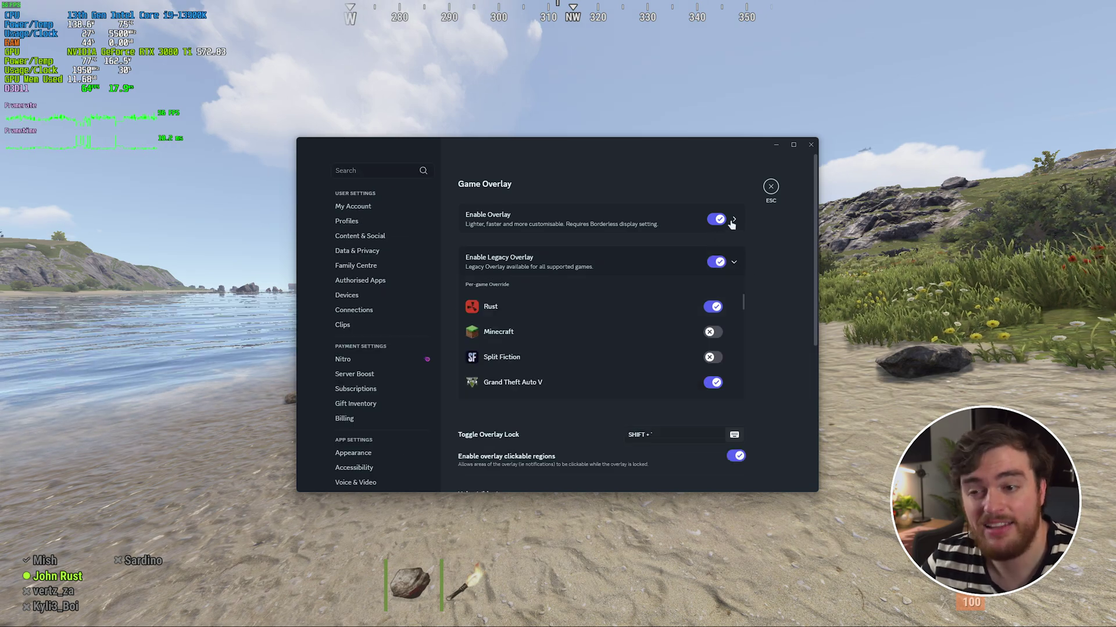
# Step: Turn off the new overlay for Rust in its per-game overrides and check the overlay in the game
pyautogui.click(734, 219)
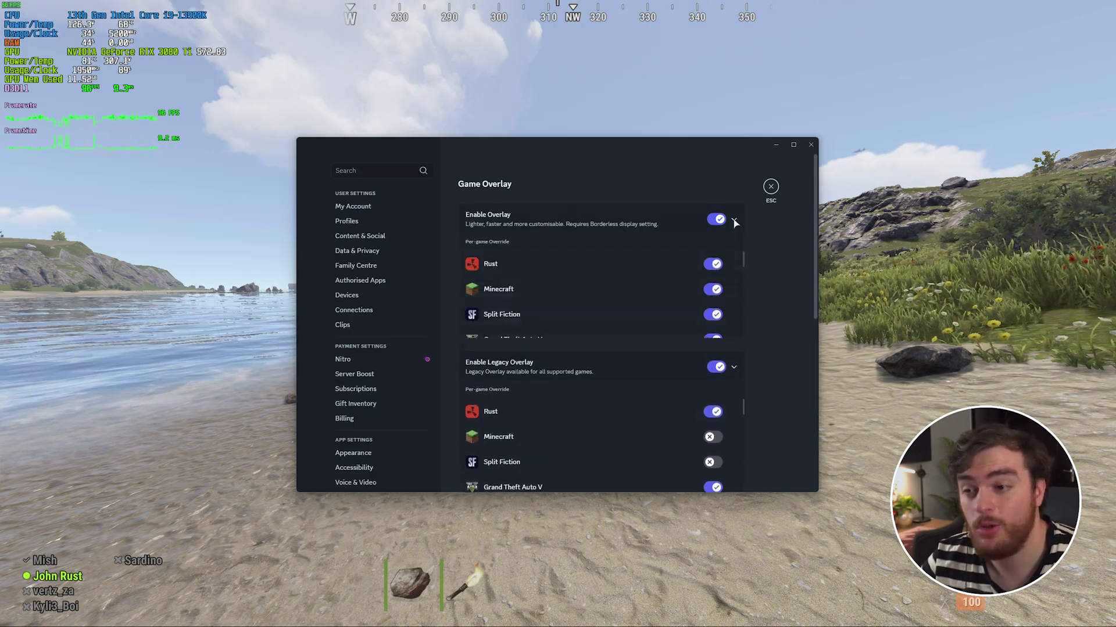
pyautogui.click(714, 265)
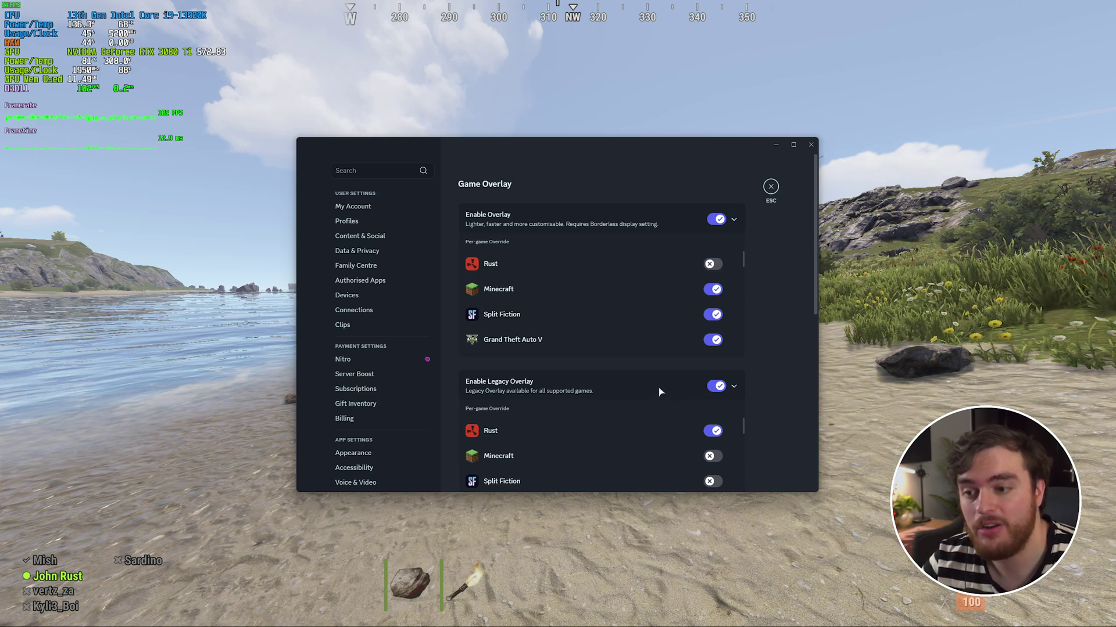
pyautogui.press('Escape')
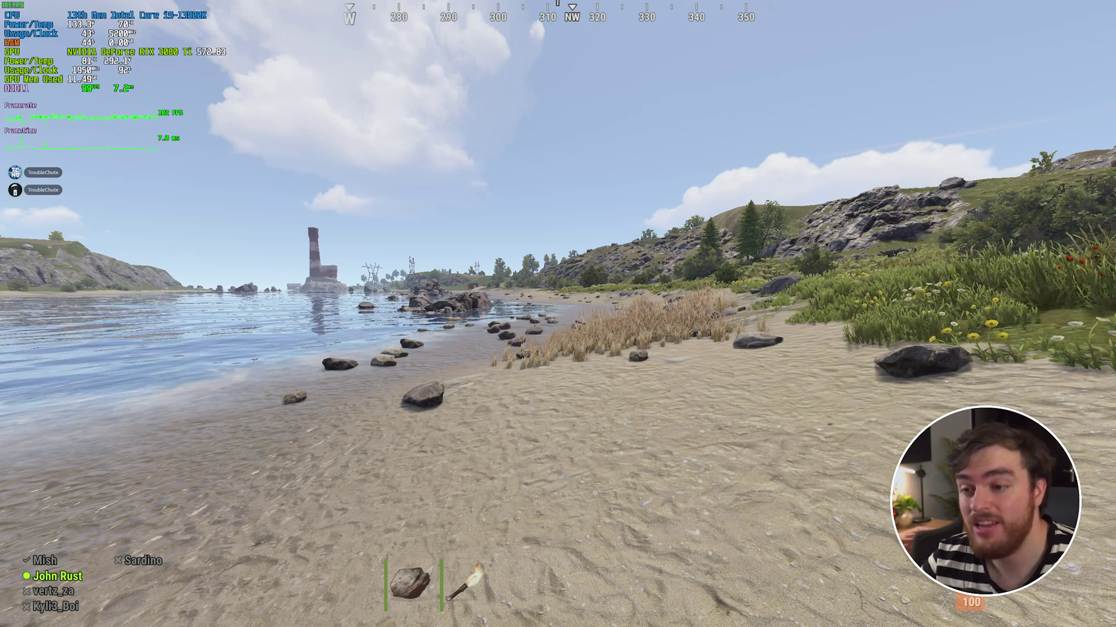
pyautogui.hotkey('shift', '`')
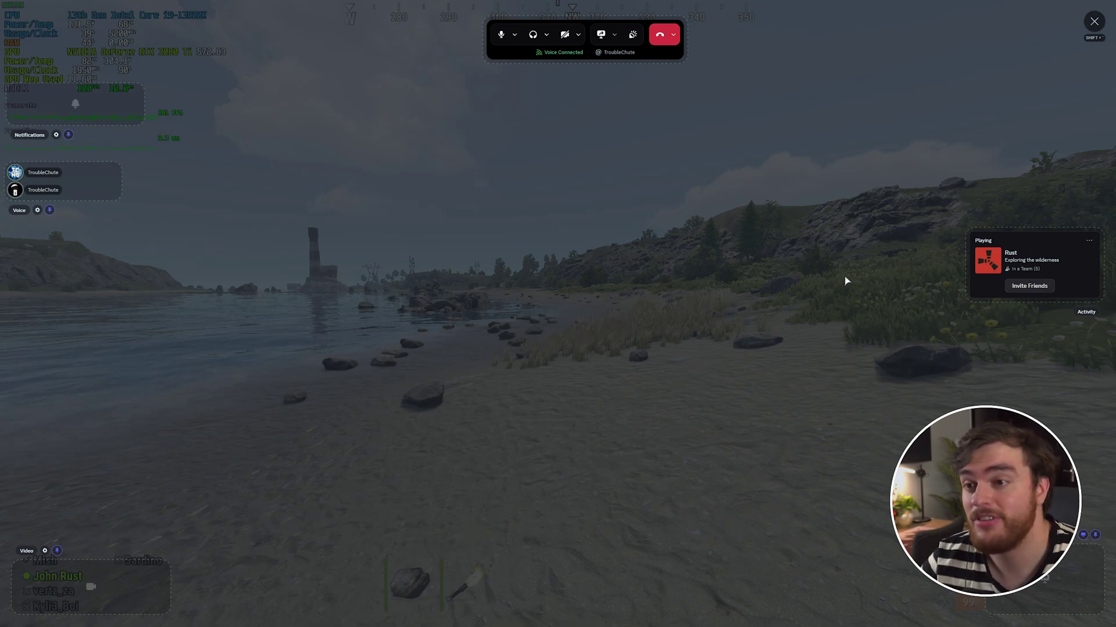
pyautogui.hotkey('shift', '`')
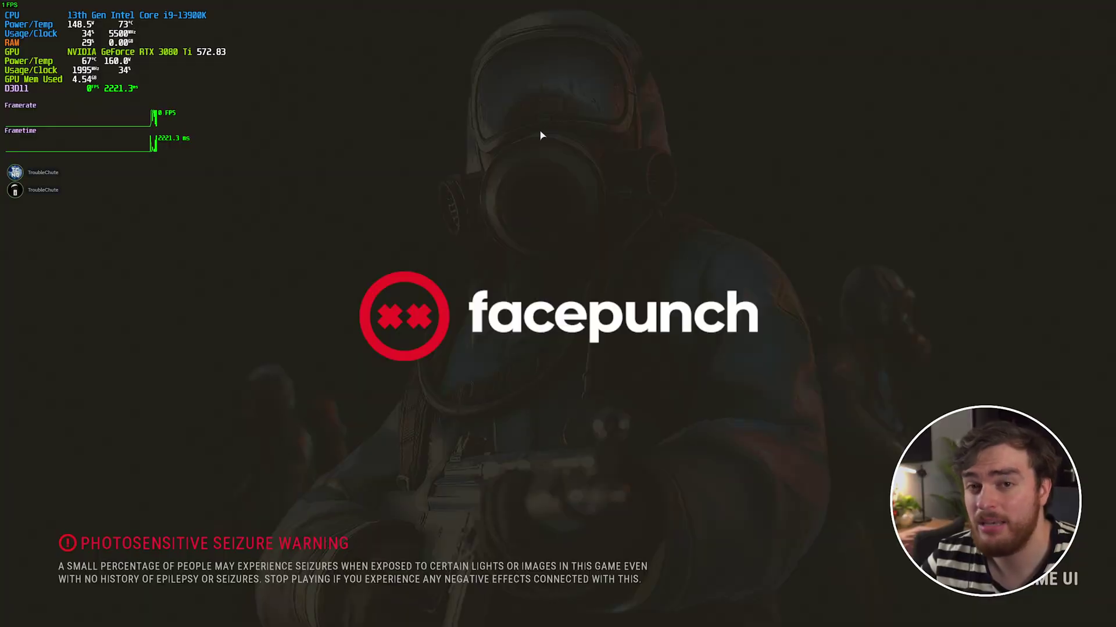
# Step: Switch to Discord's Game Overlay settings and review the new overlay's per-game overrides
pyautogui.hotkey('alt', 'Tab')
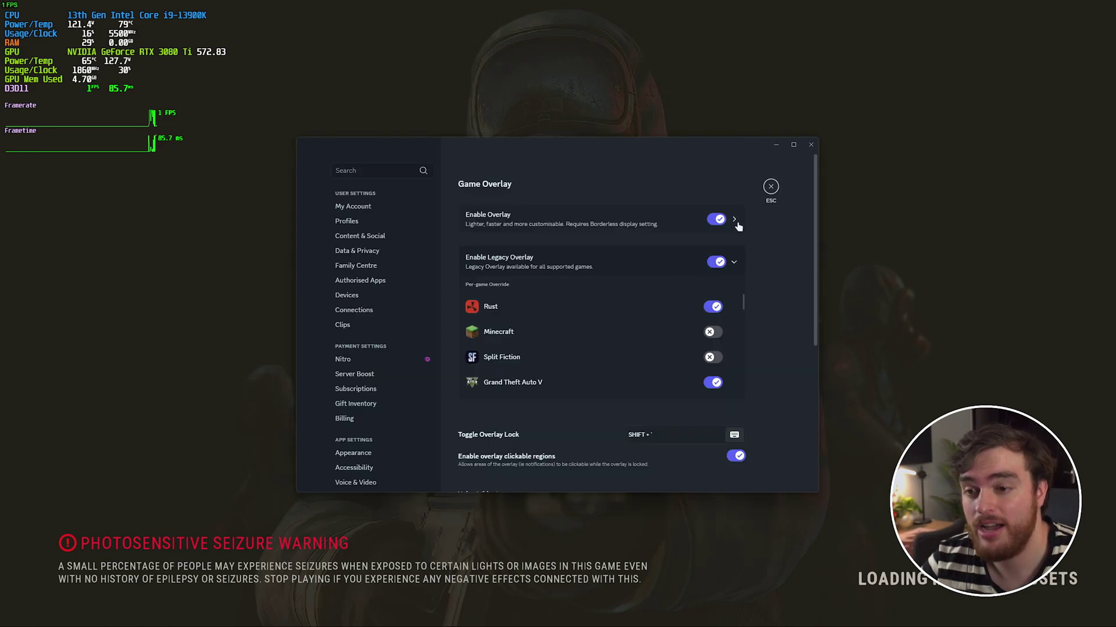
pyautogui.click(734, 220)
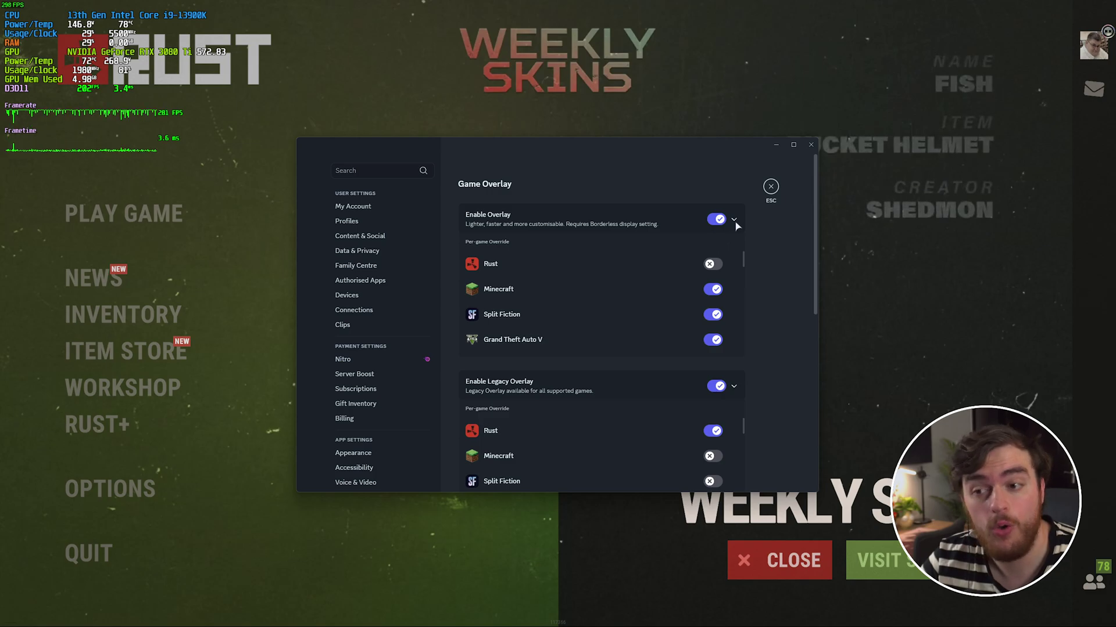
pyautogui.click(734, 221)
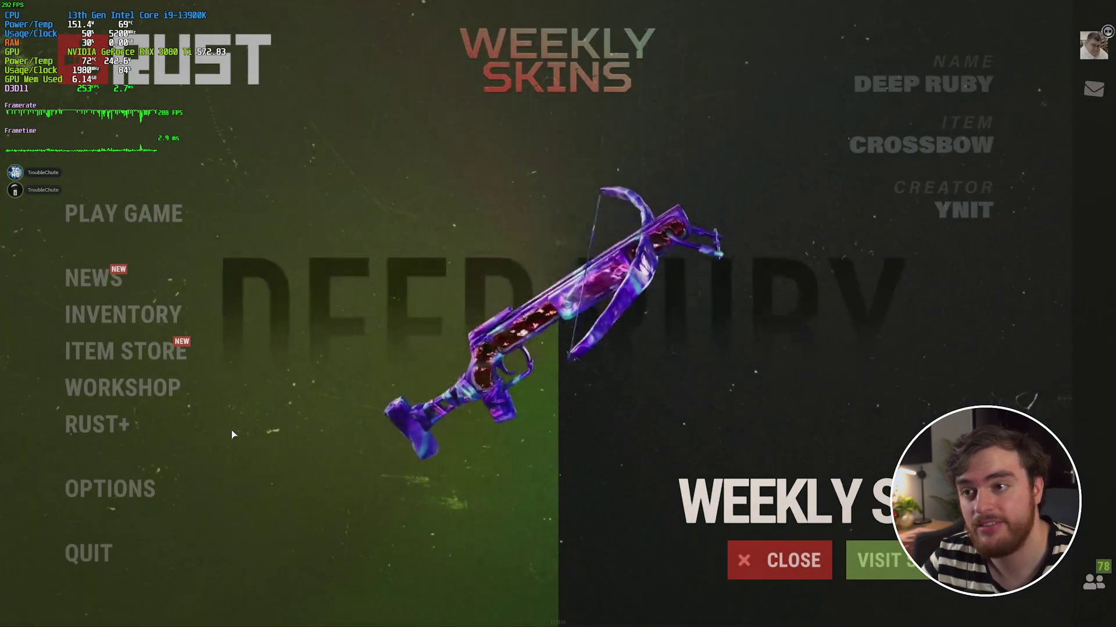
# Step: Quit Rust from its main menu and confirm the exit
pyautogui.click(101, 559)
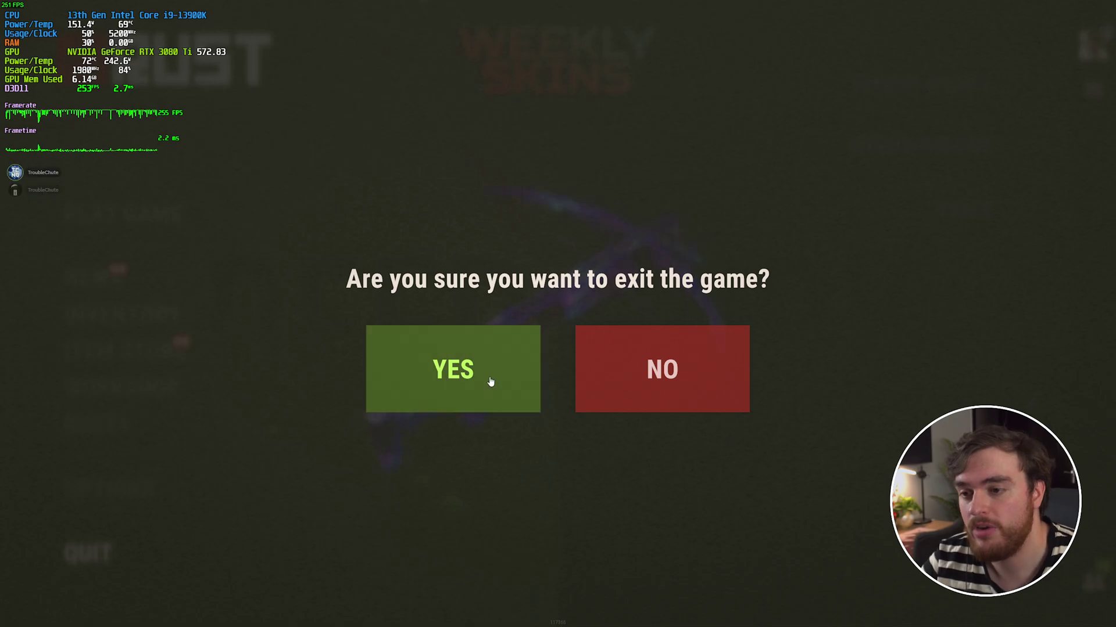
pyautogui.click(490, 380)
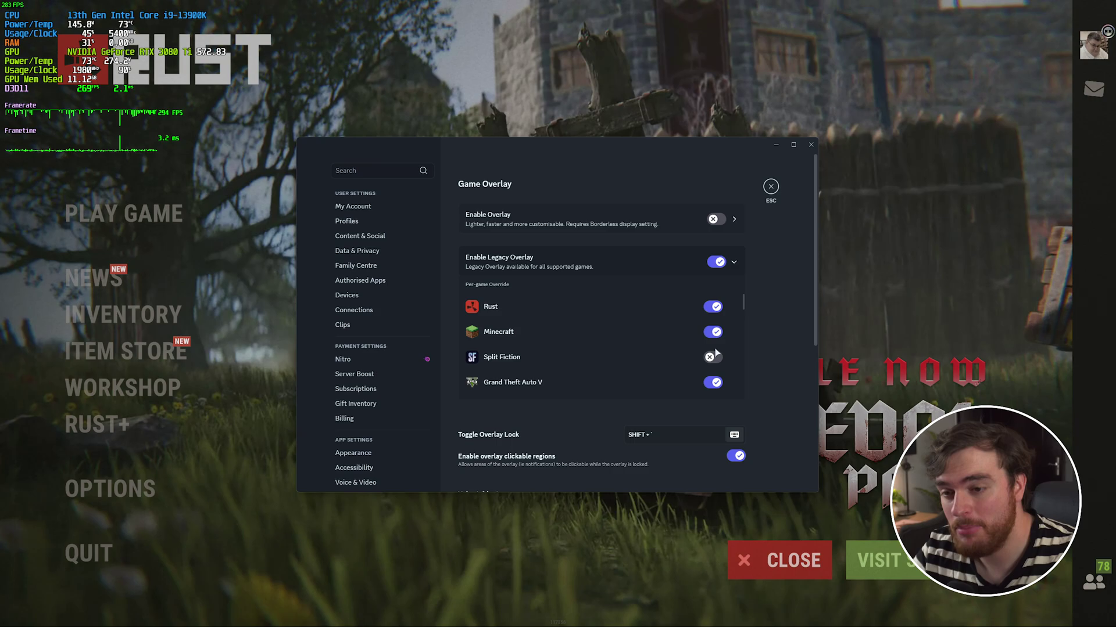
# Step: Enable the Legacy Overlay override for Split Fiction and switch off the Legacy Overlay as a whole
pyautogui.click(711, 356)
pyautogui.click(719, 263)
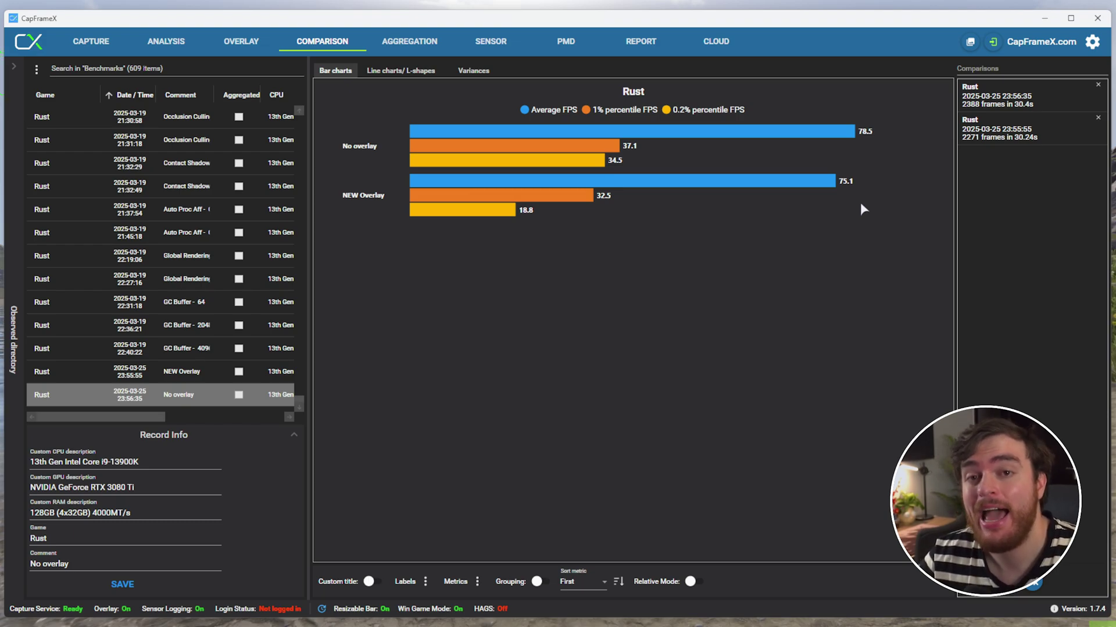
# Step: Select the NEW Overlay Rust benchmark in CapFrameX and compare its frame rates with the No overlay run
pyautogui.click(268, 369)
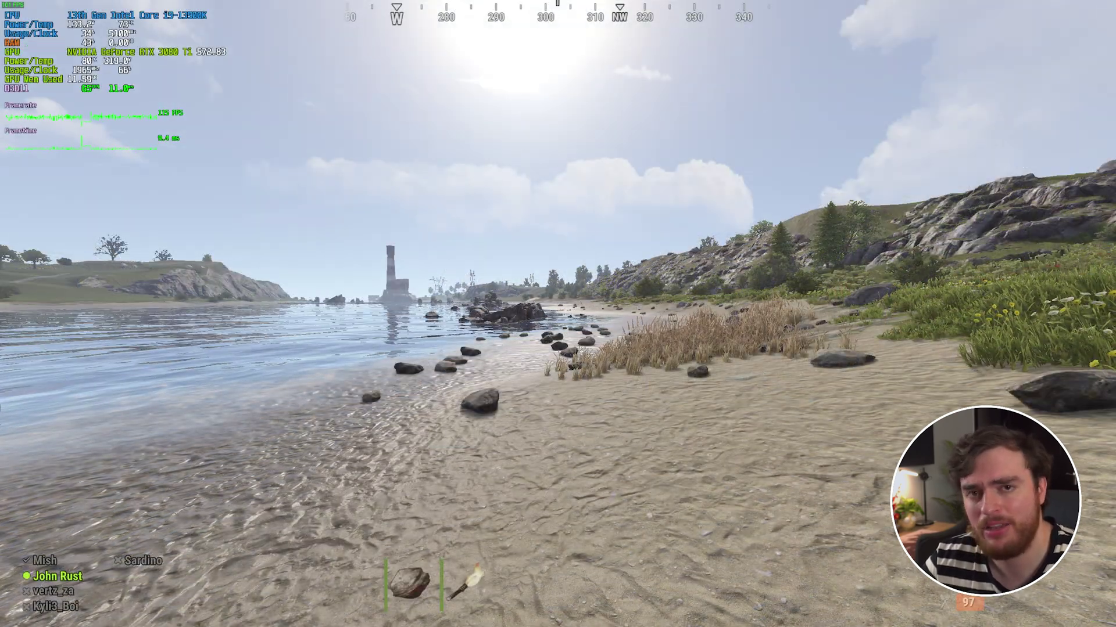
pyautogui.hotkey('alt', 'Tab')
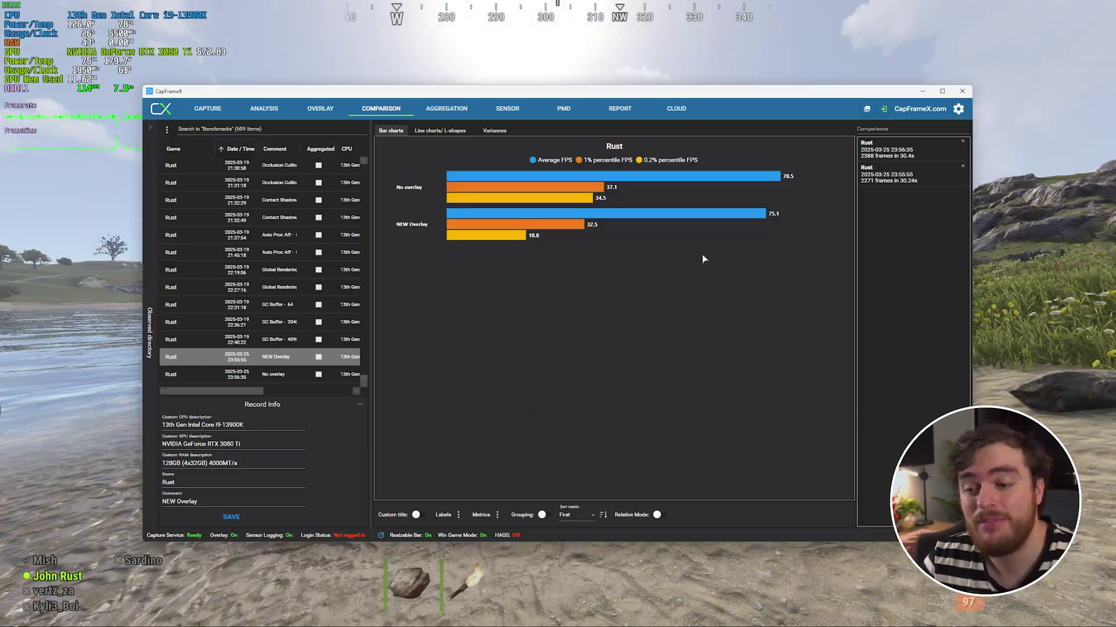